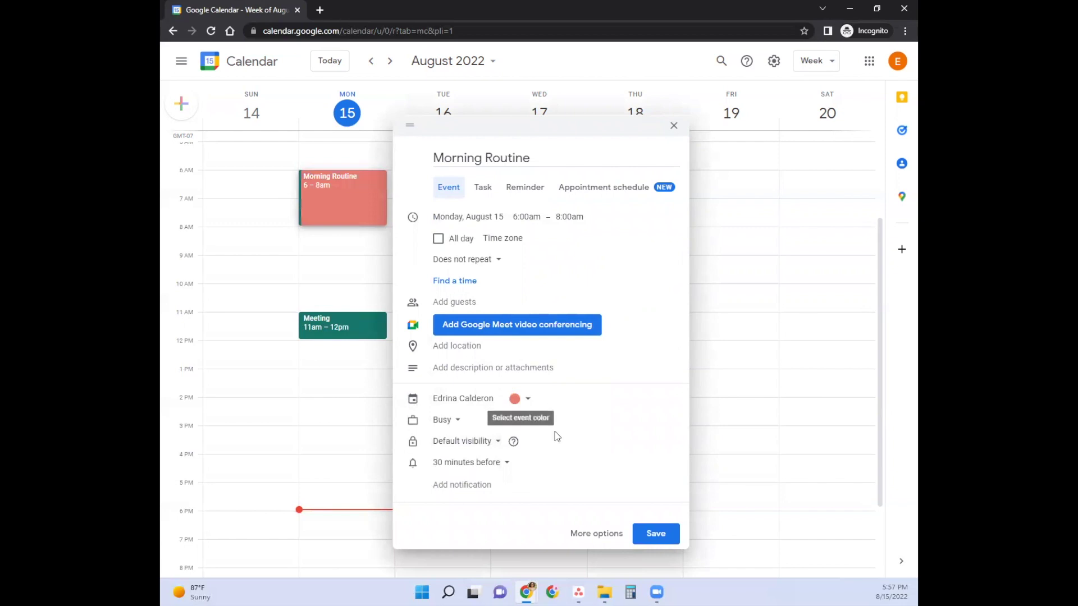
Set the Morning Routine event to repeat every weekday (Monday to Friday) and save it.
click(478, 261)
click(494, 365)
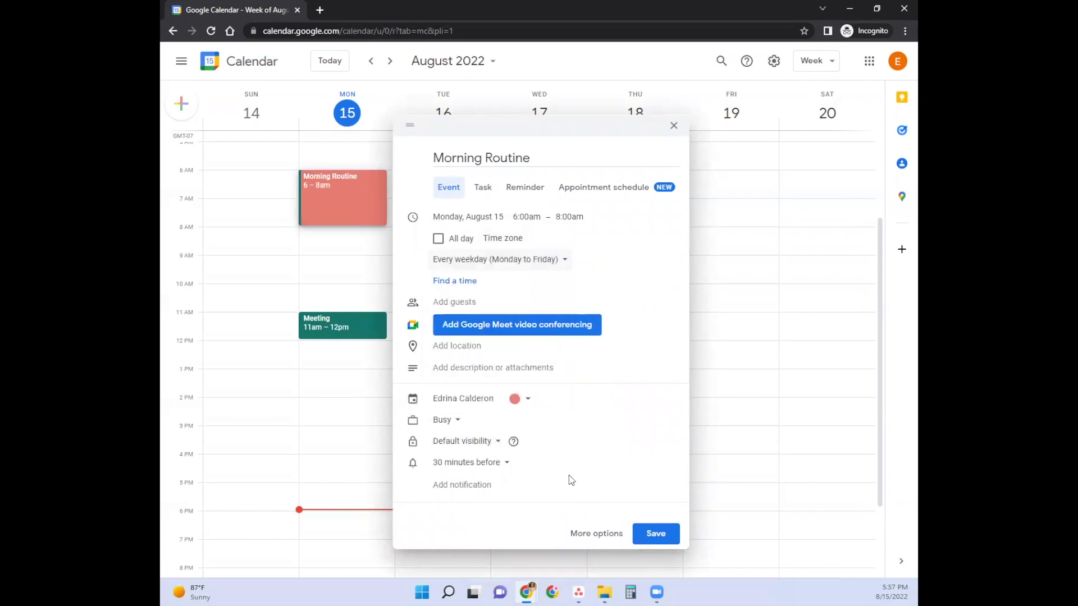
click(654, 534)
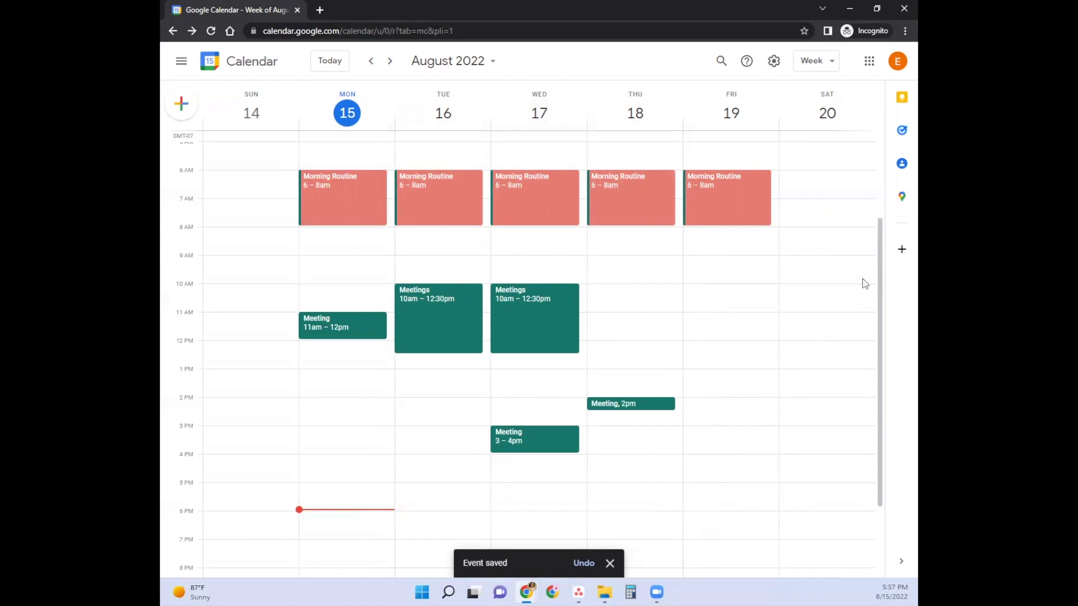
Create an event titled Swimming on Tuesday, August 16, from 3:00pm to 4:30pm.
drag(883, 257, 882, 289)
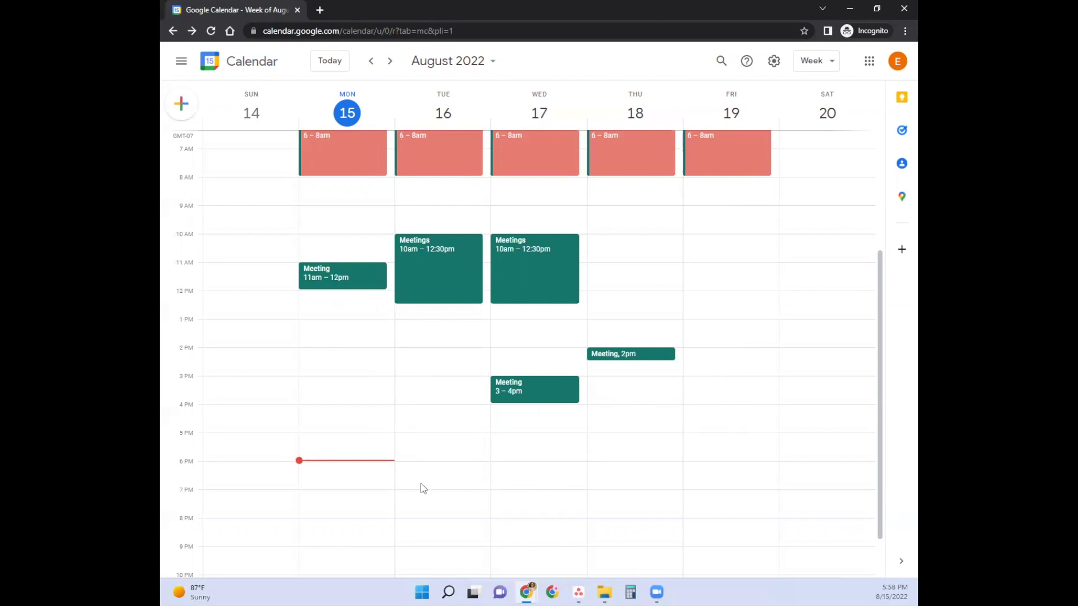
click(418, 386)
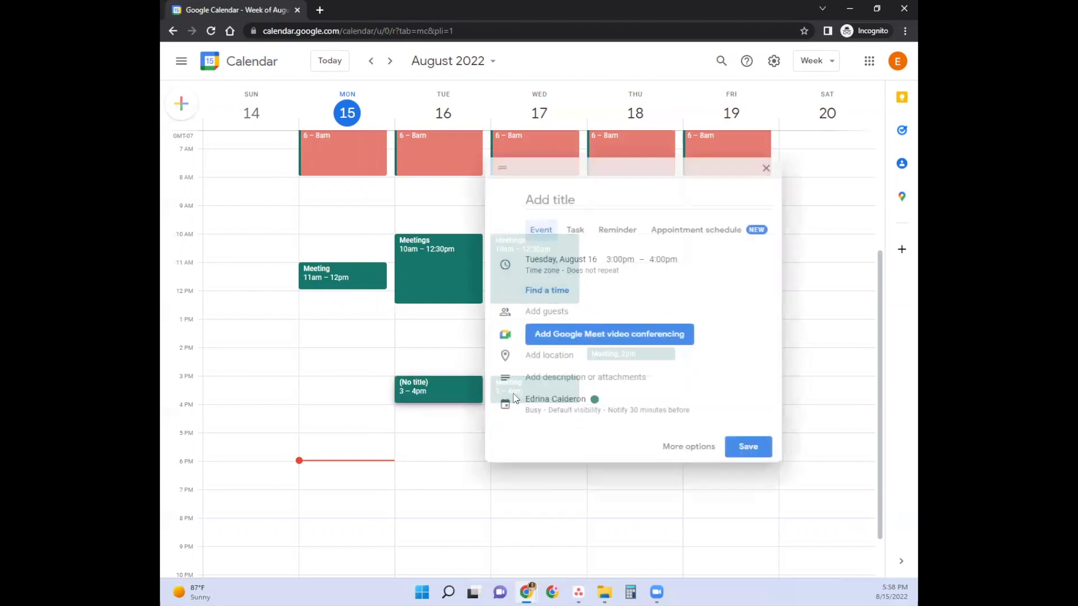
text(S)
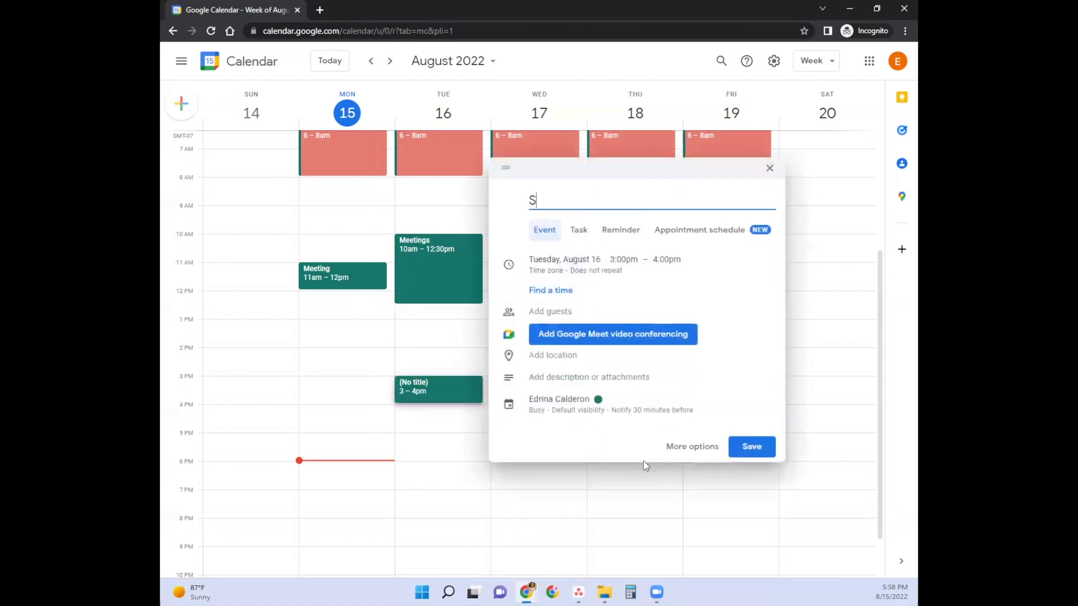
text(wimming)
click(666, 259)
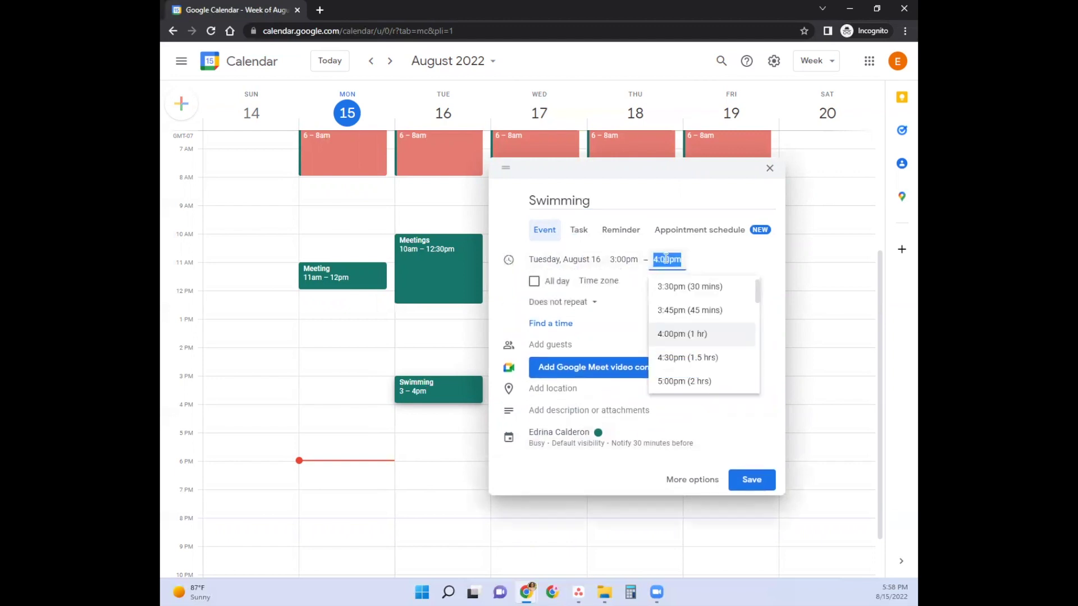
click(688, 358)
Colour the Swimming event light blue and save it.
click(598, 441)
click(612, 398)
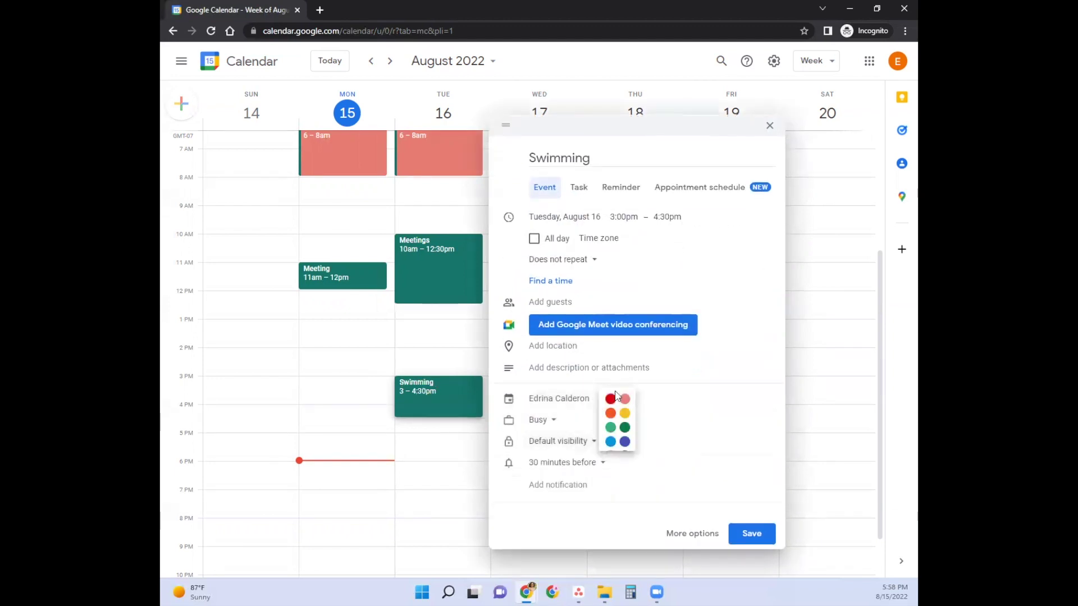
click(612, 429)
click(612, 399)
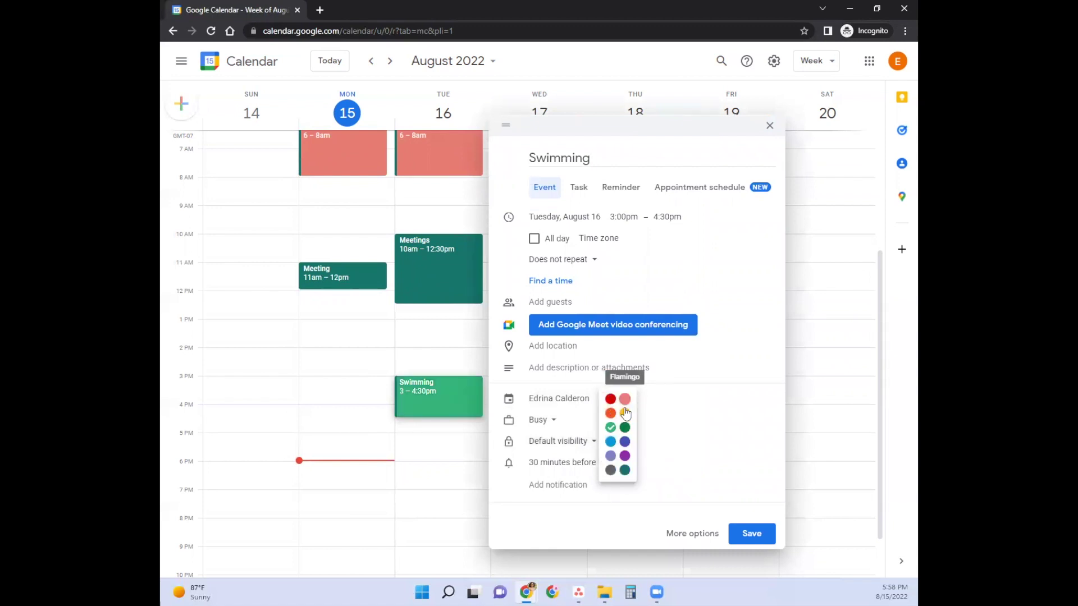
click(611, 442)
click(751, 533)
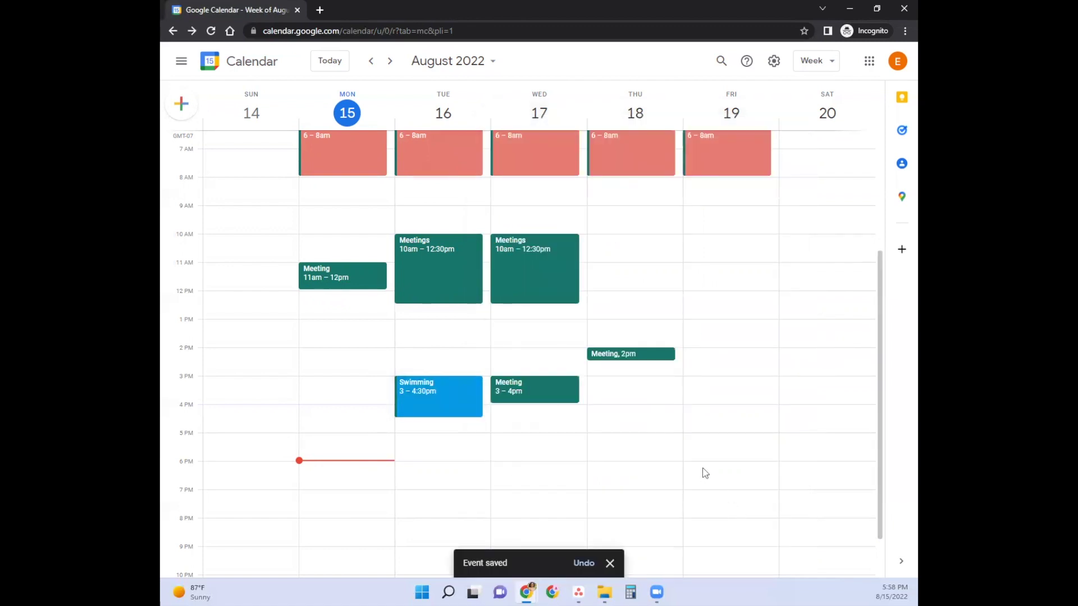
Create an event titled Yoga on Friday, August 19, from 9:00am to 11:00am.
click(727, 222)
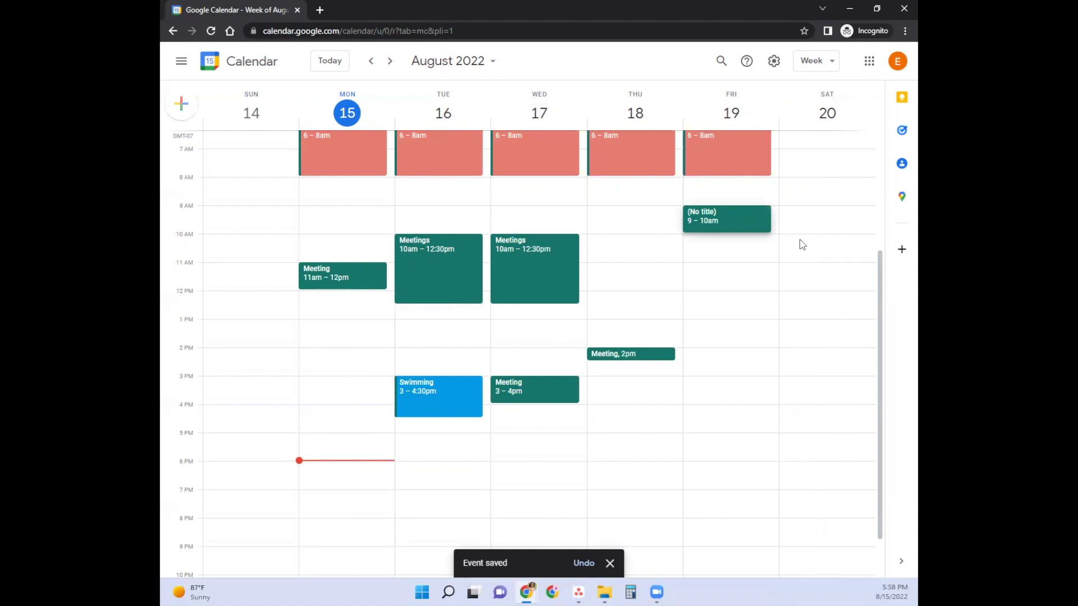
text(Yoga)
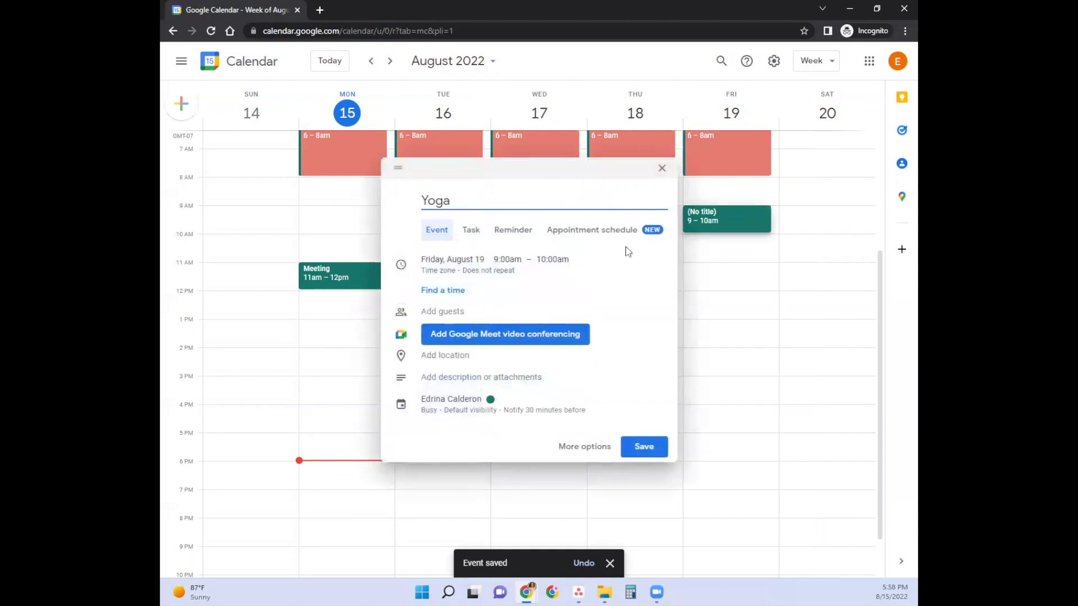
click(539, 261)
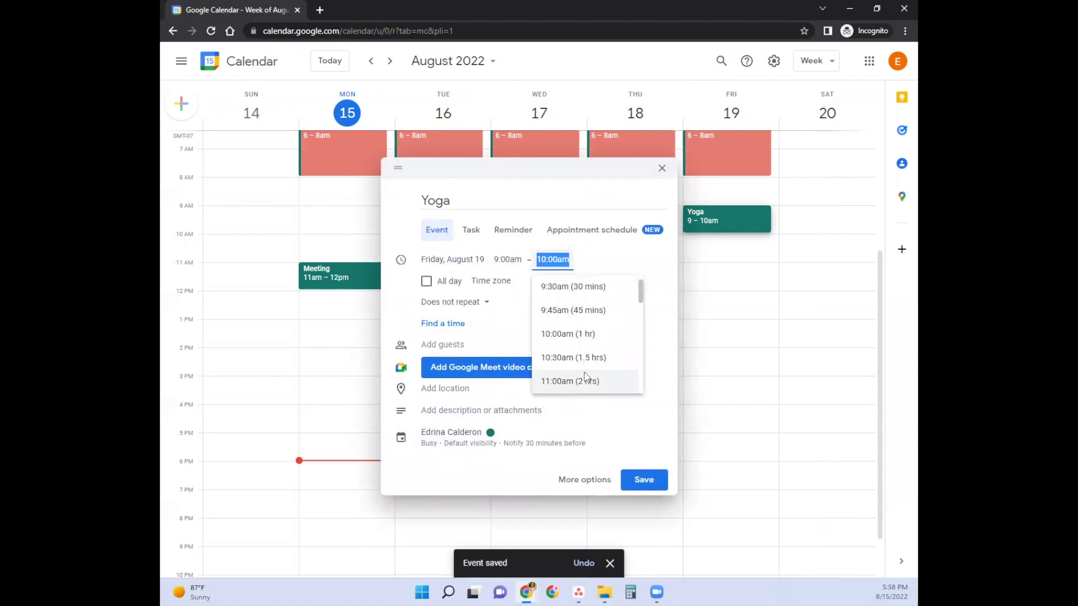
click(586, 378)
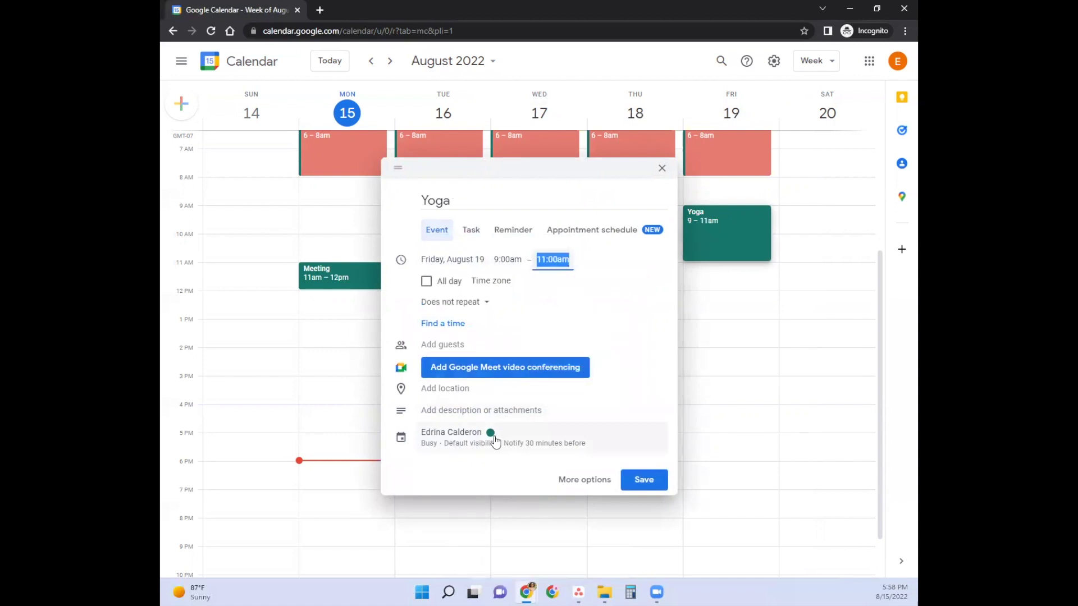
Give the Yoga event the same light blue colour as Swimming and save it.
click(492, 438)
click(508, 399)
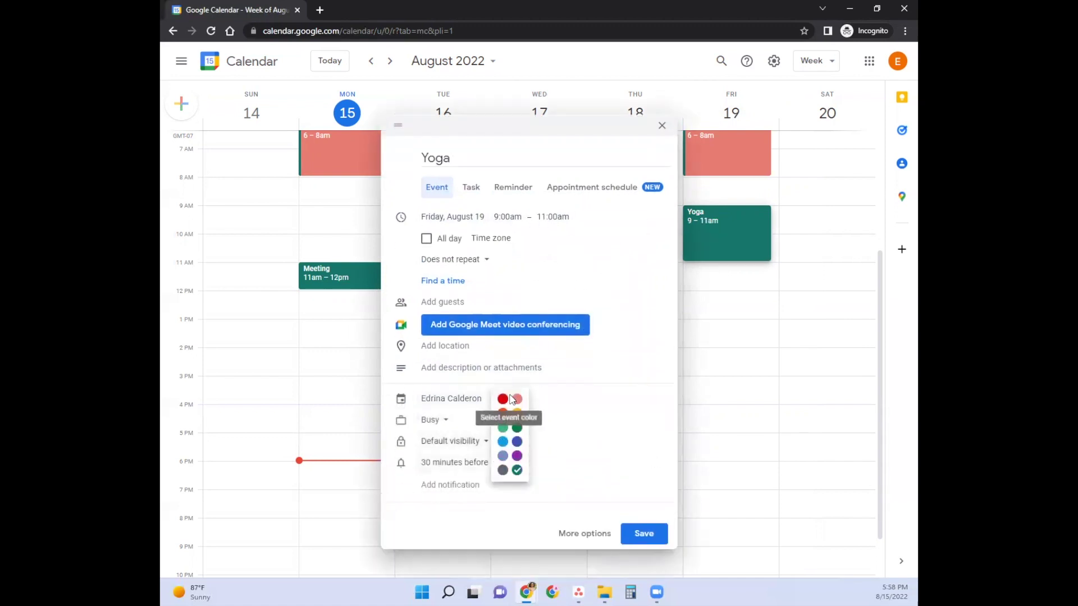
click(503, 441)
click(644, 533)
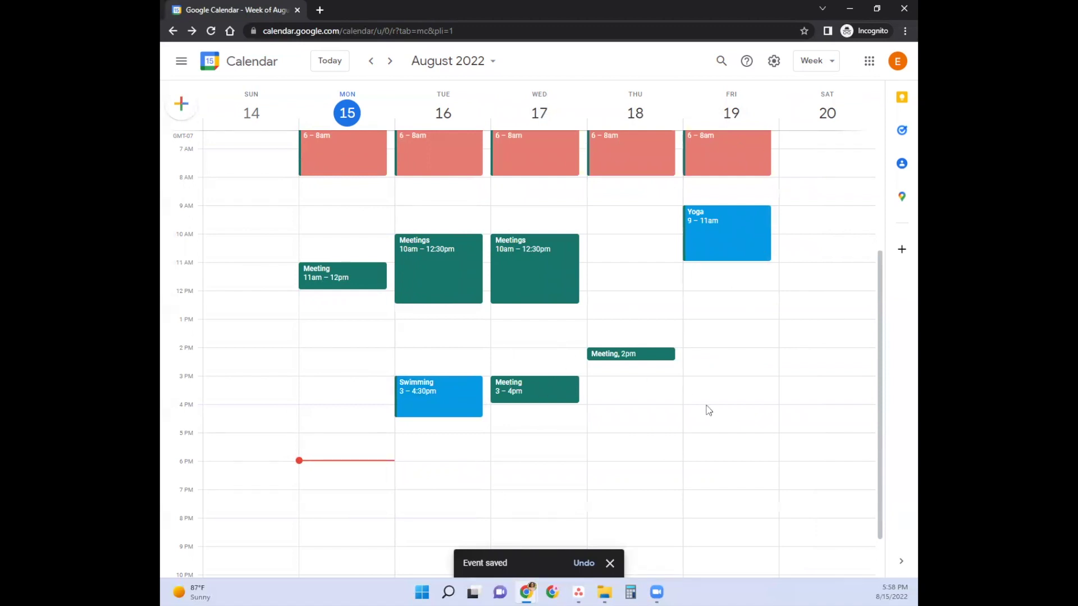
Create a yellow event titled Lunch on Monday, August 15, from 1:00pm to 2:00pm.
scroll(657, 309, up, 3)
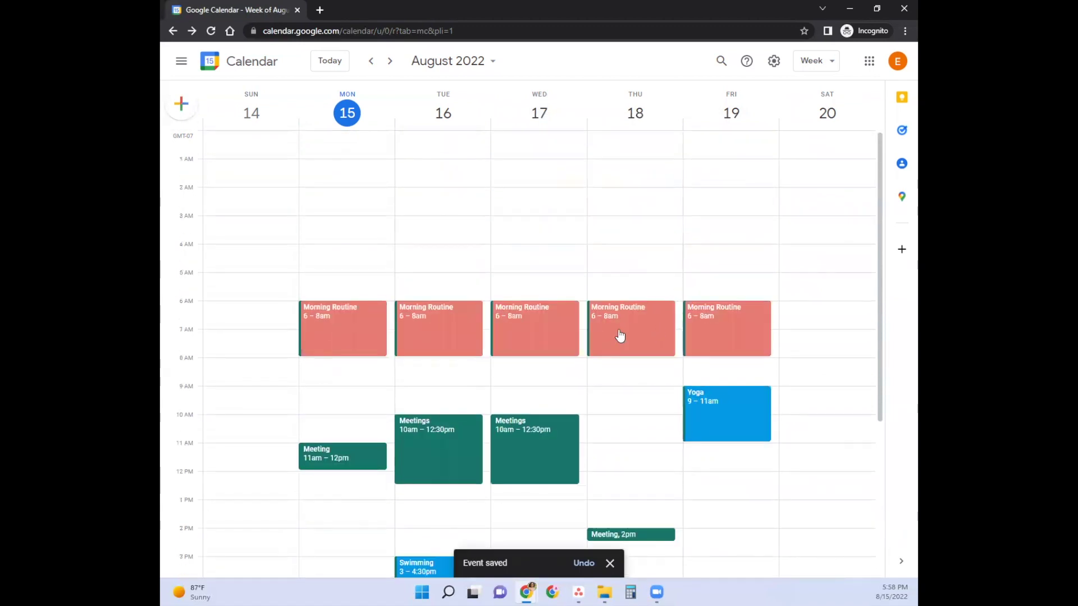
scroll(694, 407, down, 2)
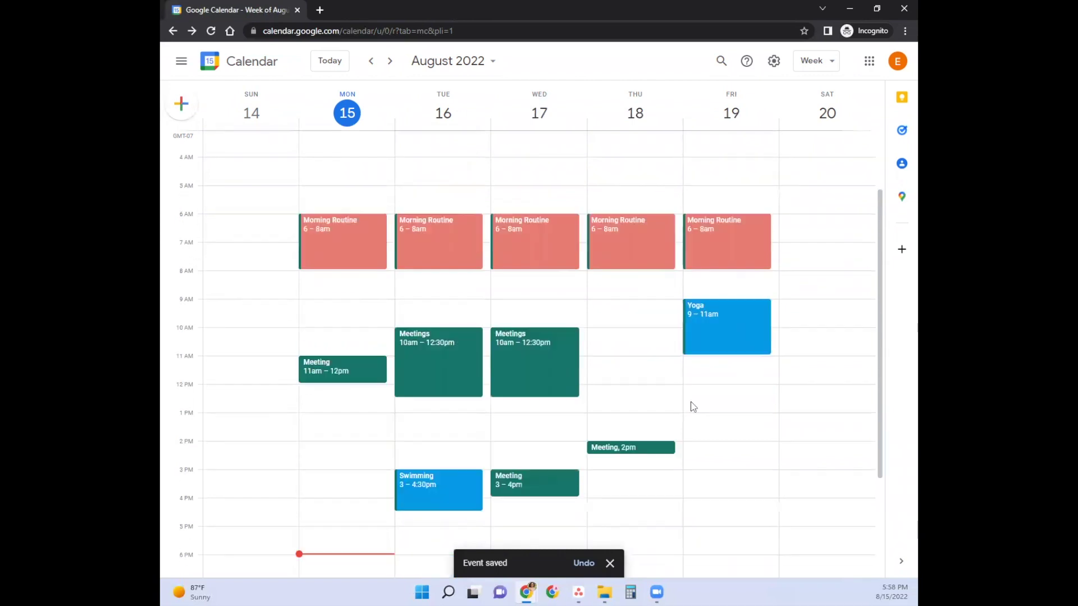
scroll(707, 387, down, 2)
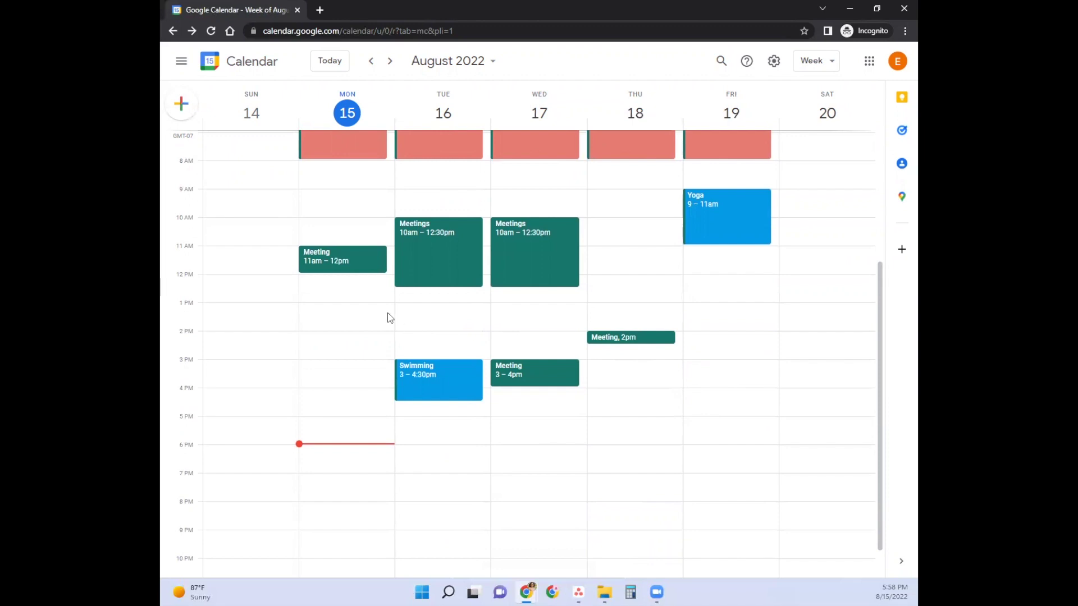
click(331, 316)
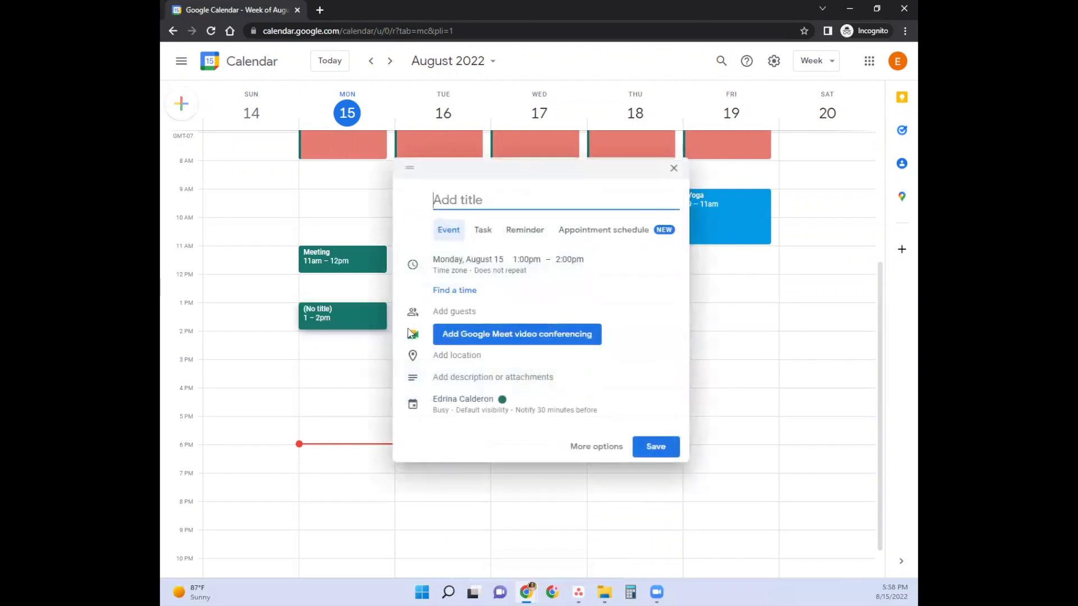
text(Lunch)
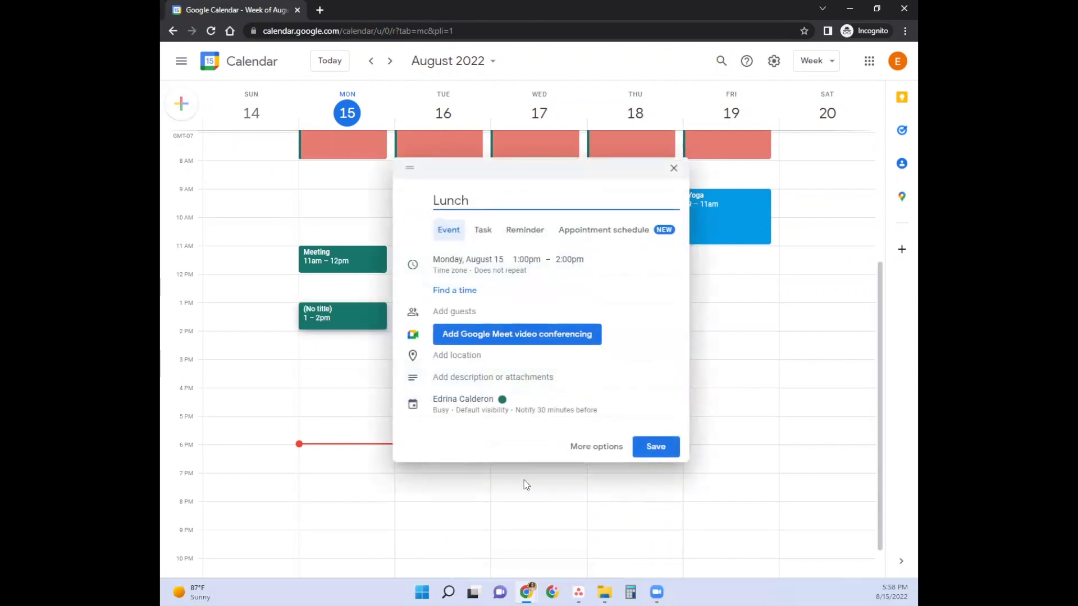
click(500, 402)
click(512, 399)
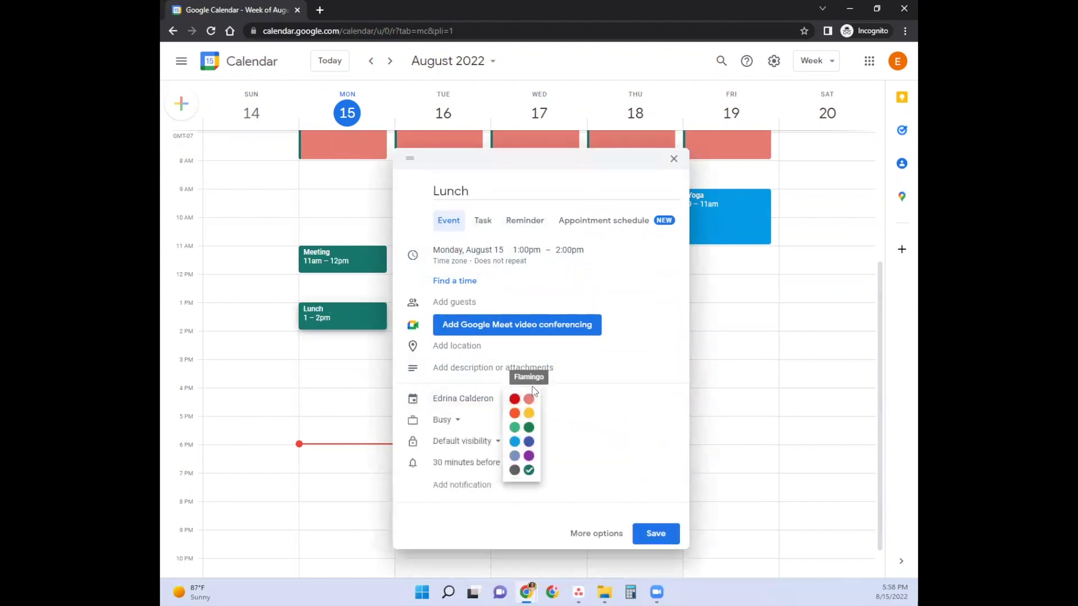
click(529, 413)
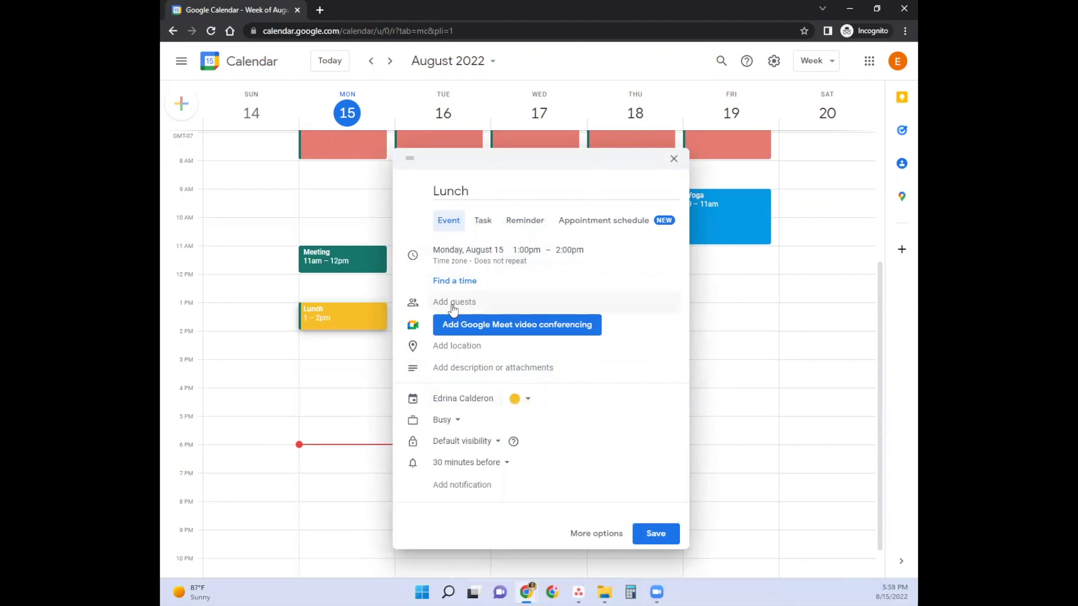
Set the Lunch event to repeat every weekday (Monday to Friday) and save it.
click(474, 259)
click(476, 258)
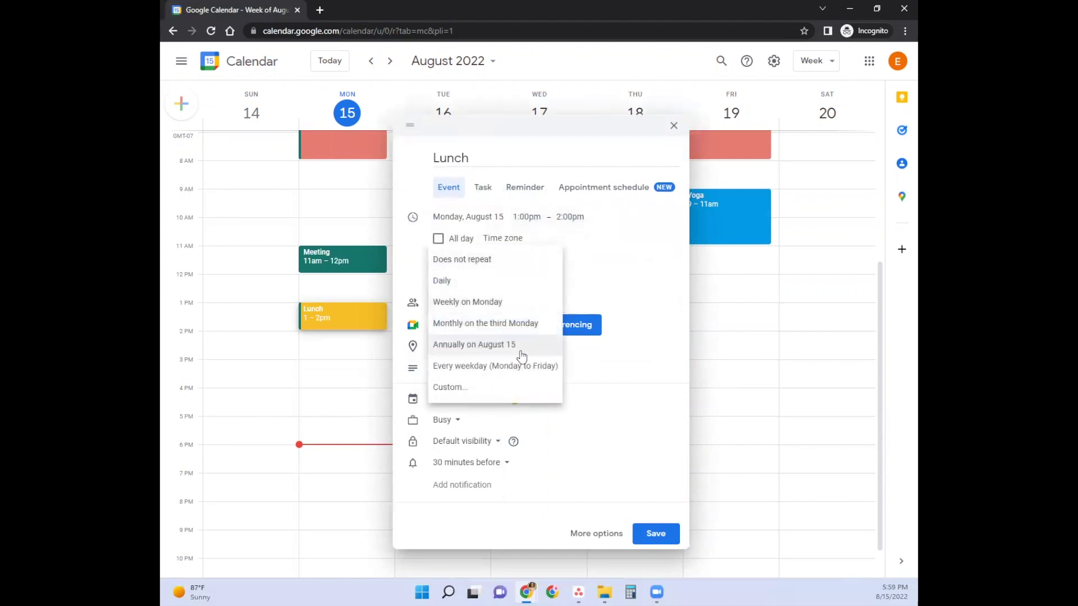
click(523, 366)
click(655, 533)
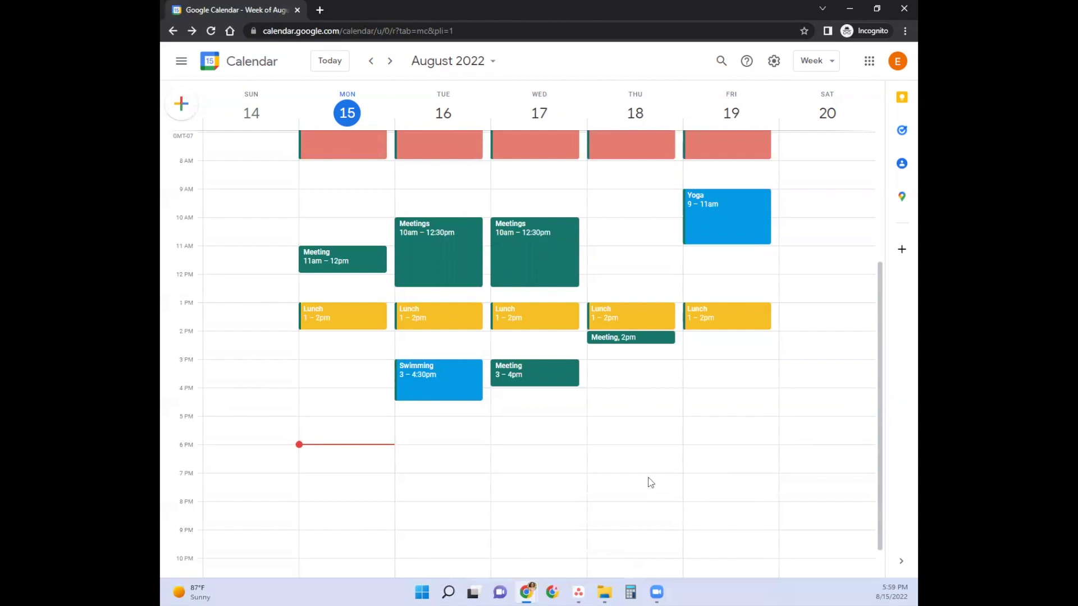
Create and save an orange event titled Dinner on Wednesday, August 17, from 6:00pm to 7:00pm.
scroll(650, 483, down, 1)
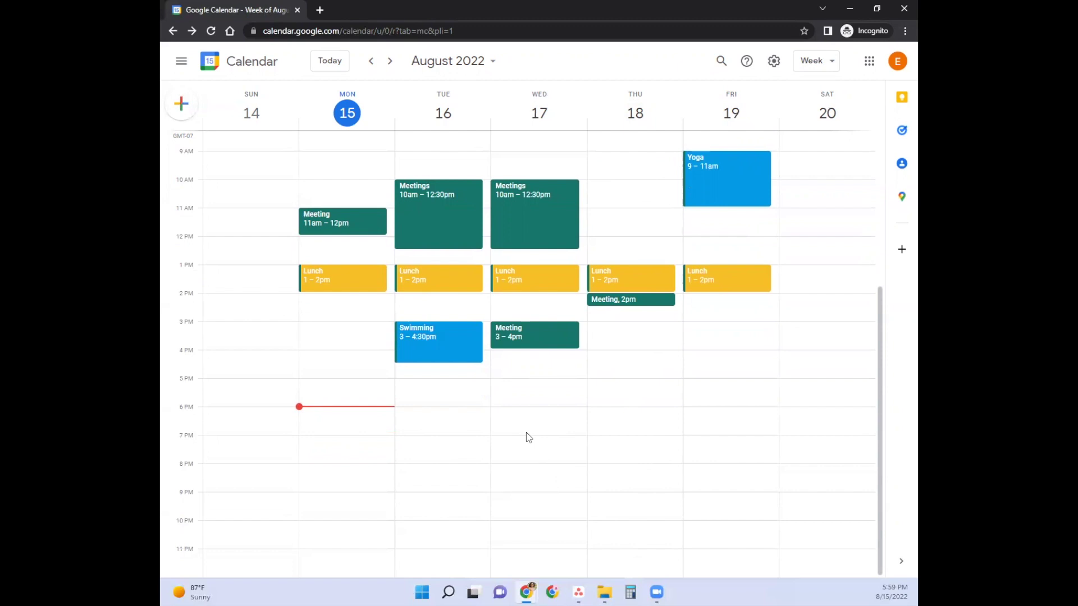
click(505, 409)
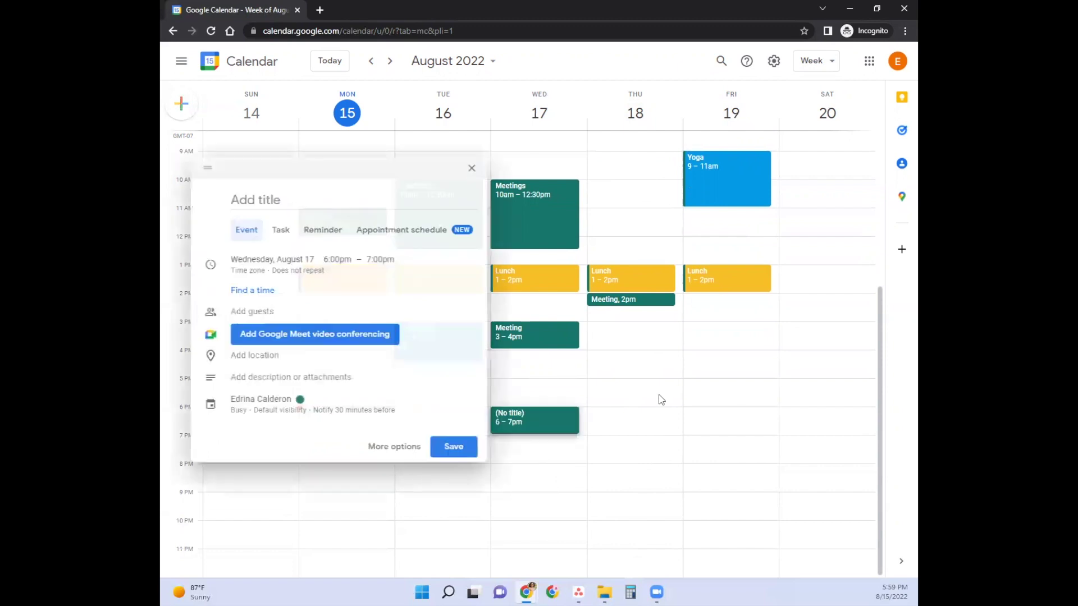
text(Dinner)
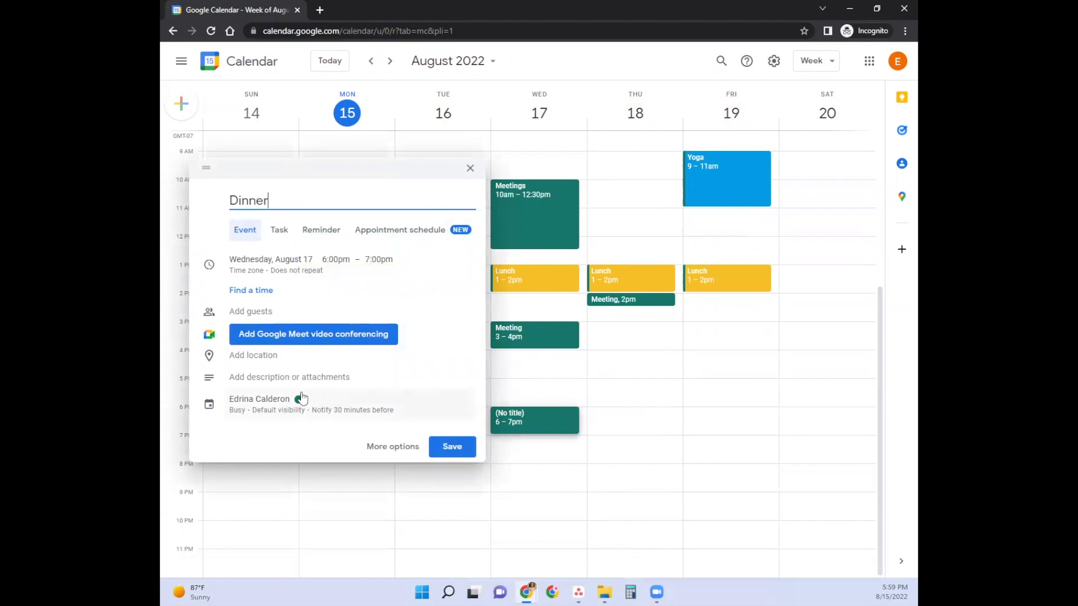
click(301, 398)
click(308, 399)
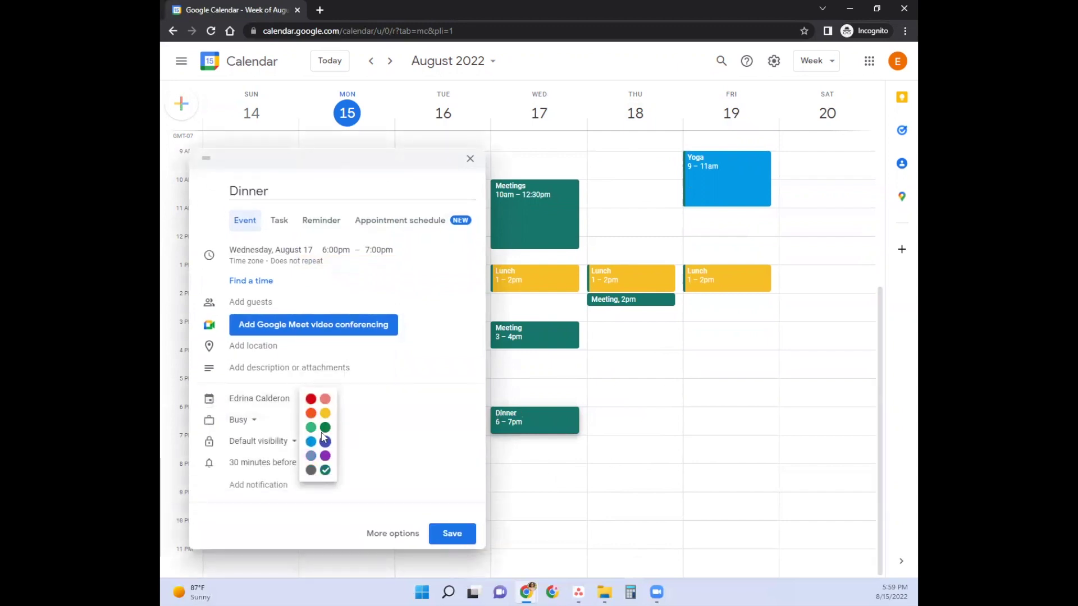
click(310, 414)
click(452, 533)
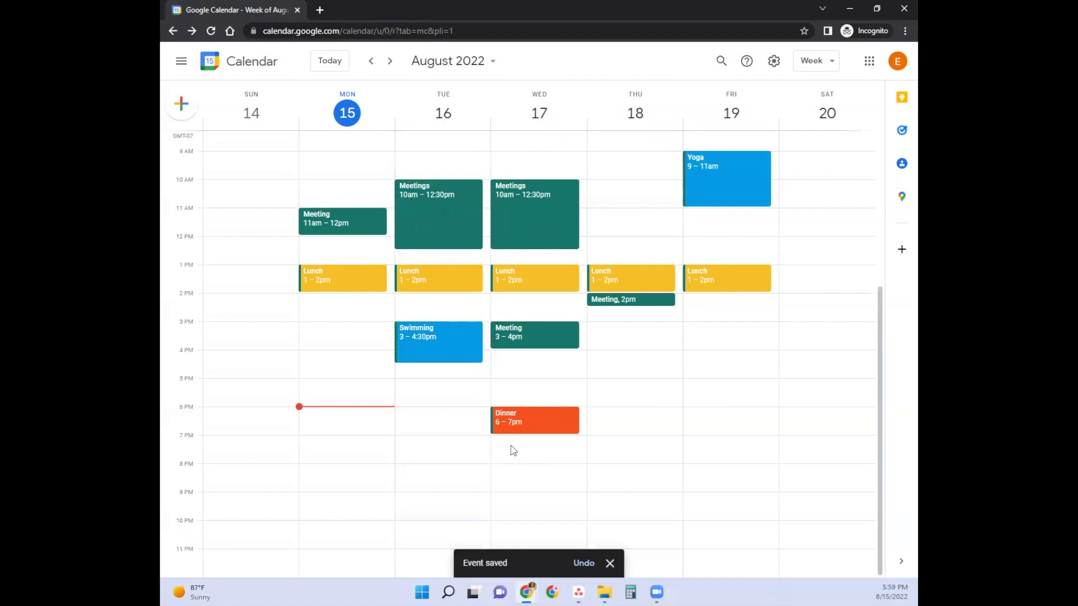
Edit the Wednesday Dinner event to repeat every weekday (Monday to Friday) and save it.
click(329, 420)
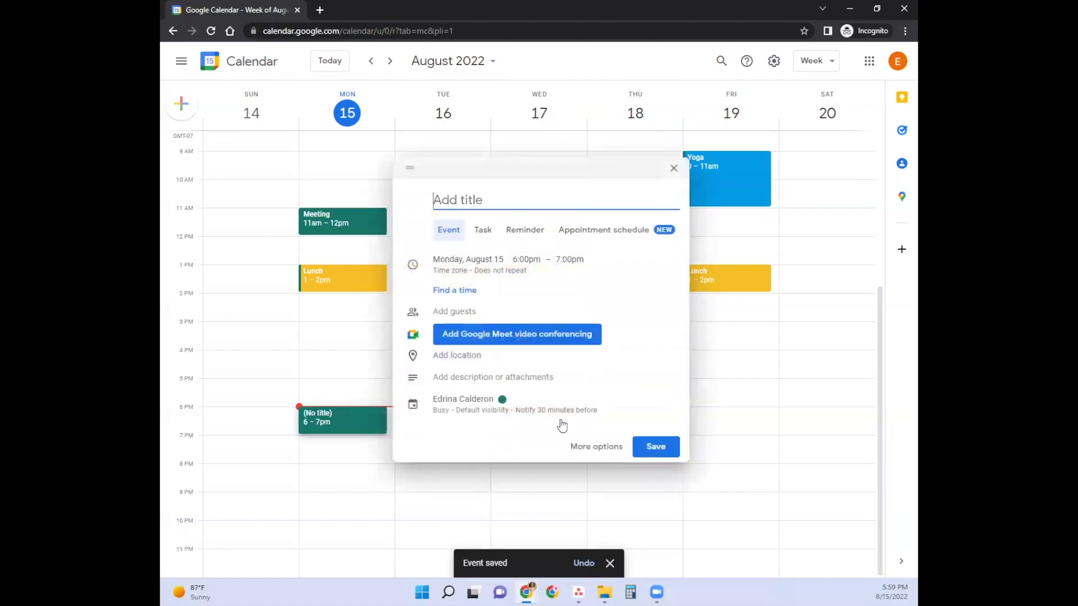
key(Escape)
click(553, 425)
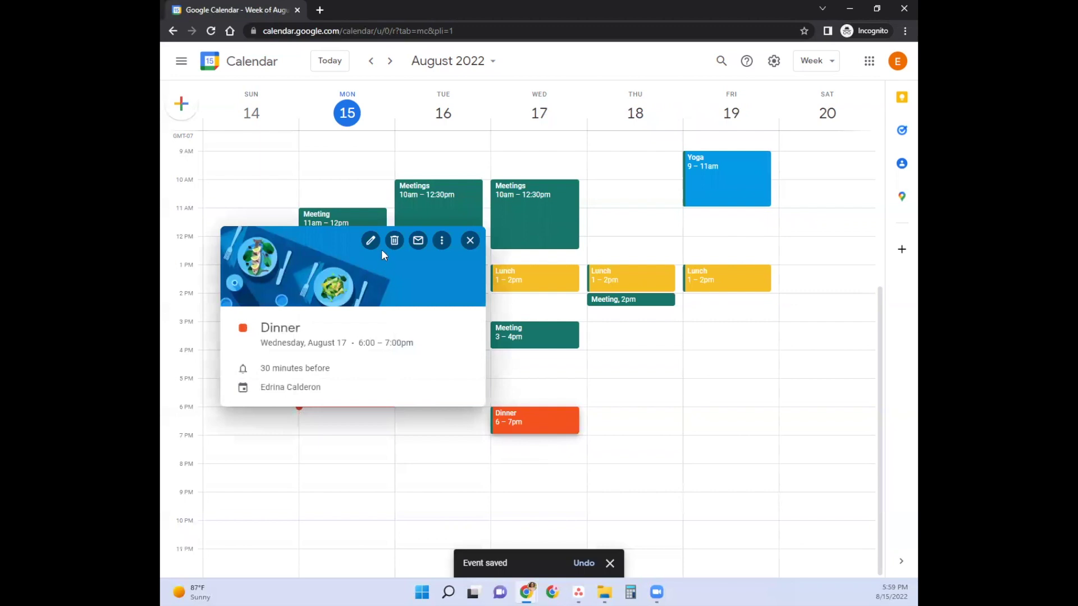
click(370, 238)
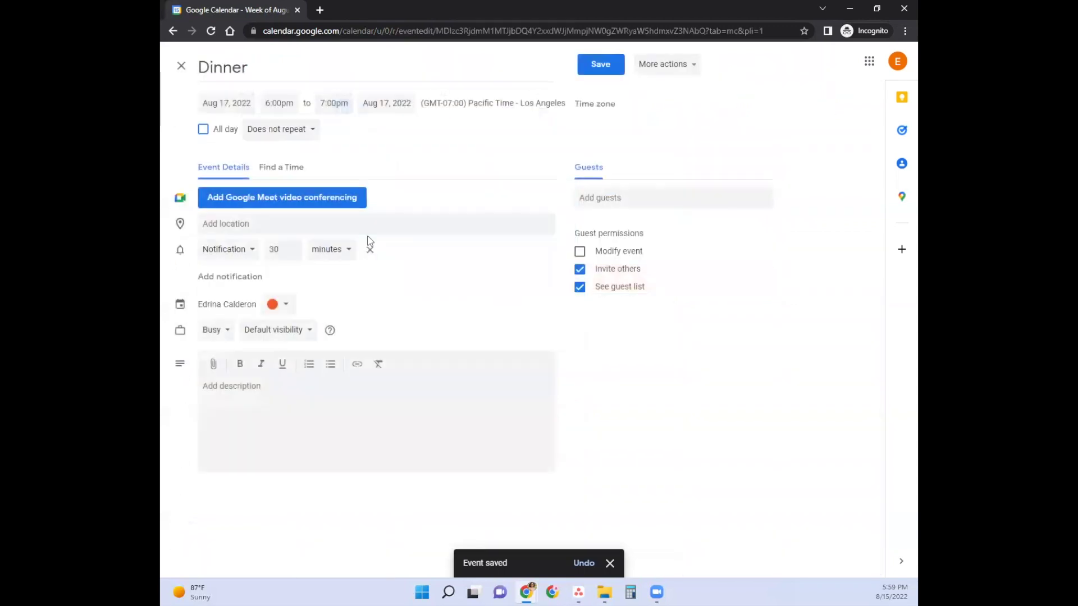
click(283, 129)
click(328, 236)
click(570, 64)
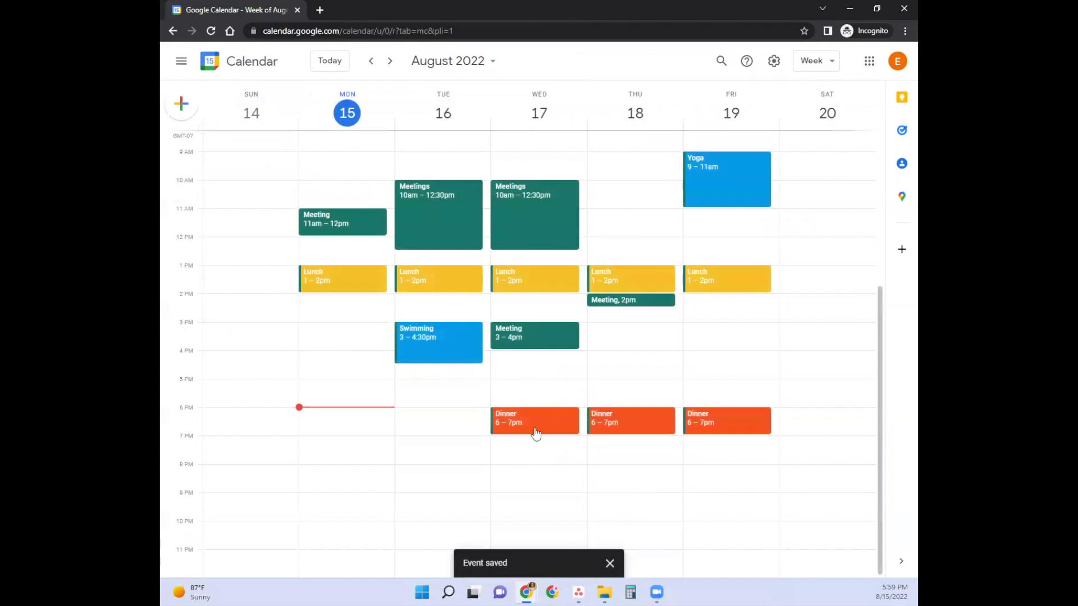
Move the recurring Dinner event's start date to August 15, 2022, applying the change to this and following events.
click(536, 434)
click(380, 229)
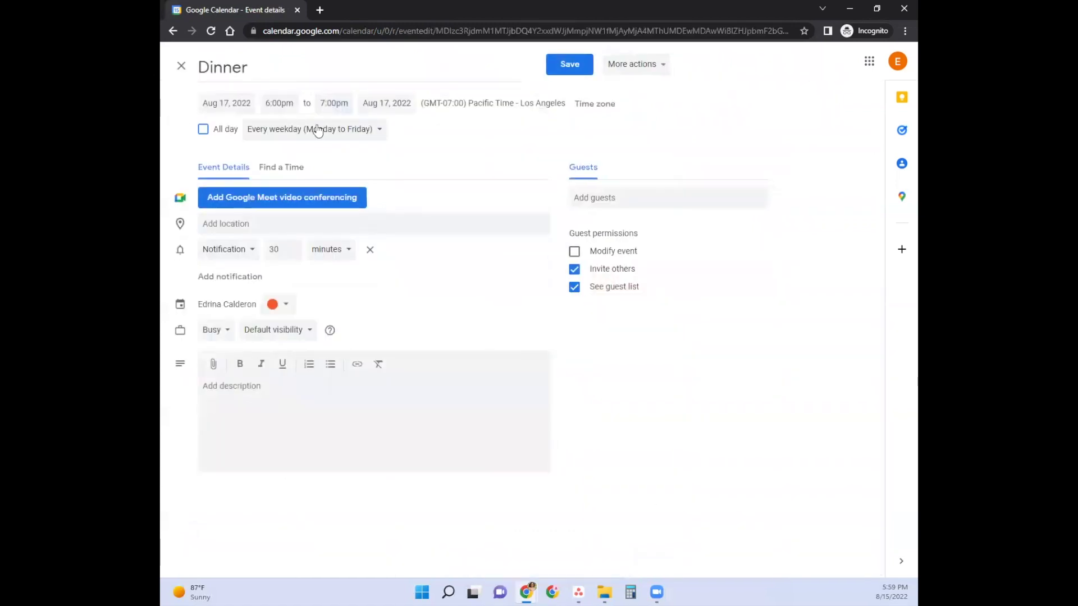
click(237, 104)
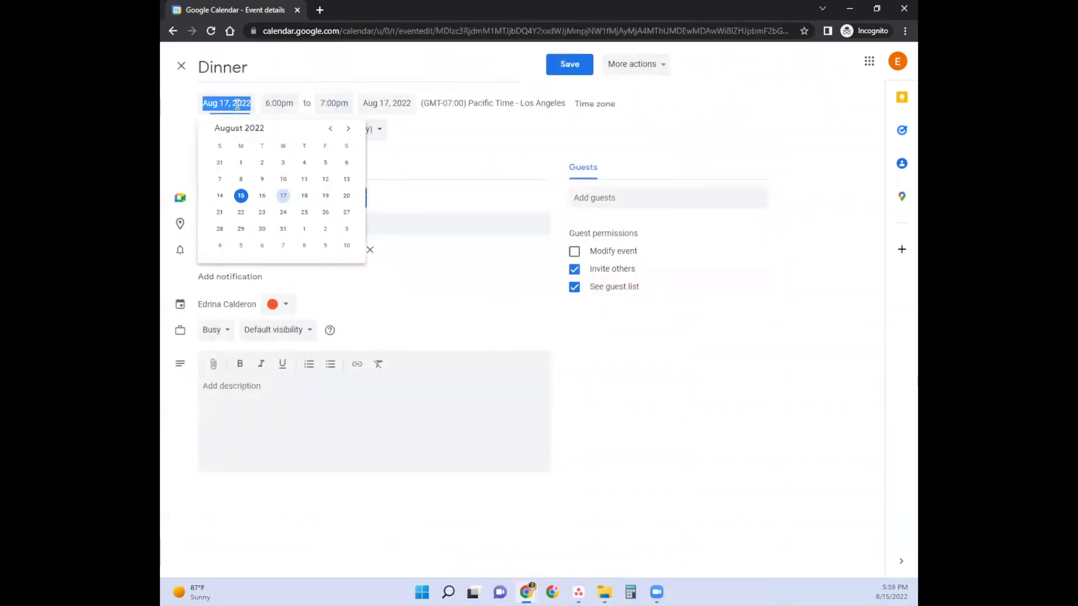
click(241, 201)
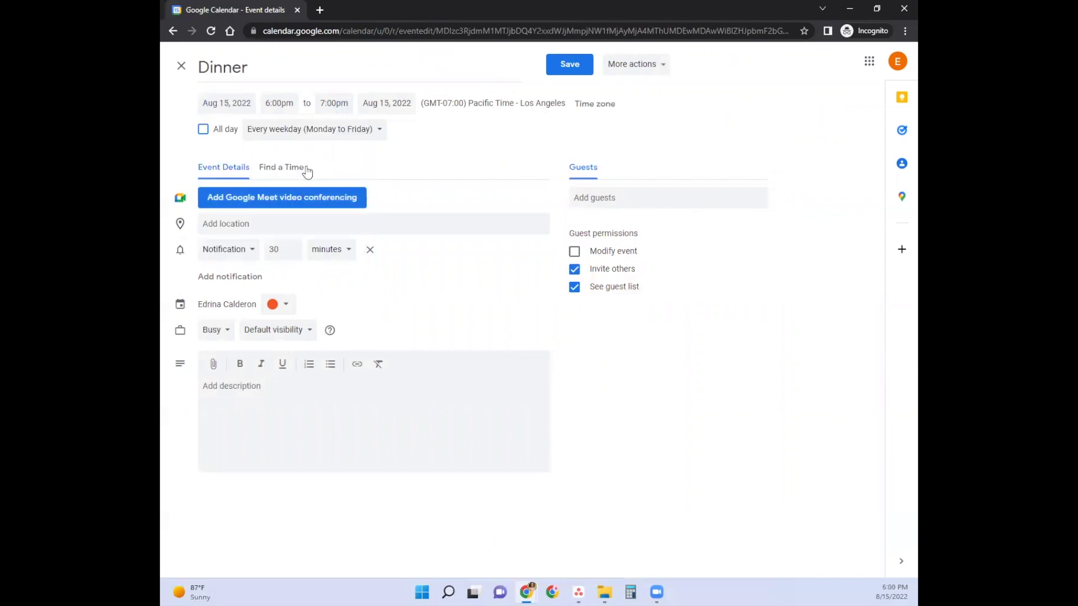
click(568, 76)
click(534, 314)
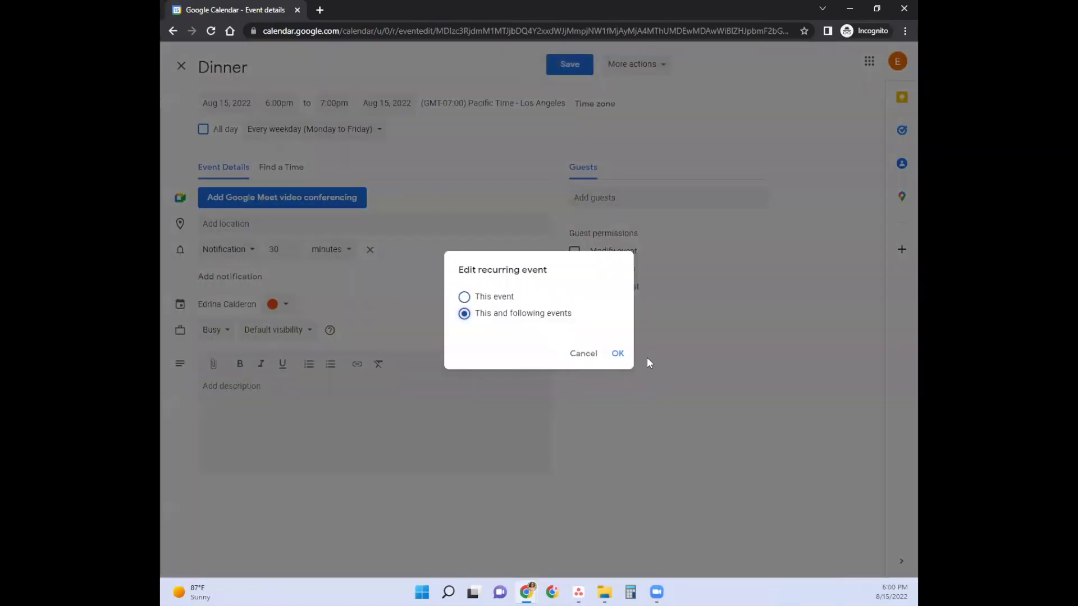
click(617, 354)
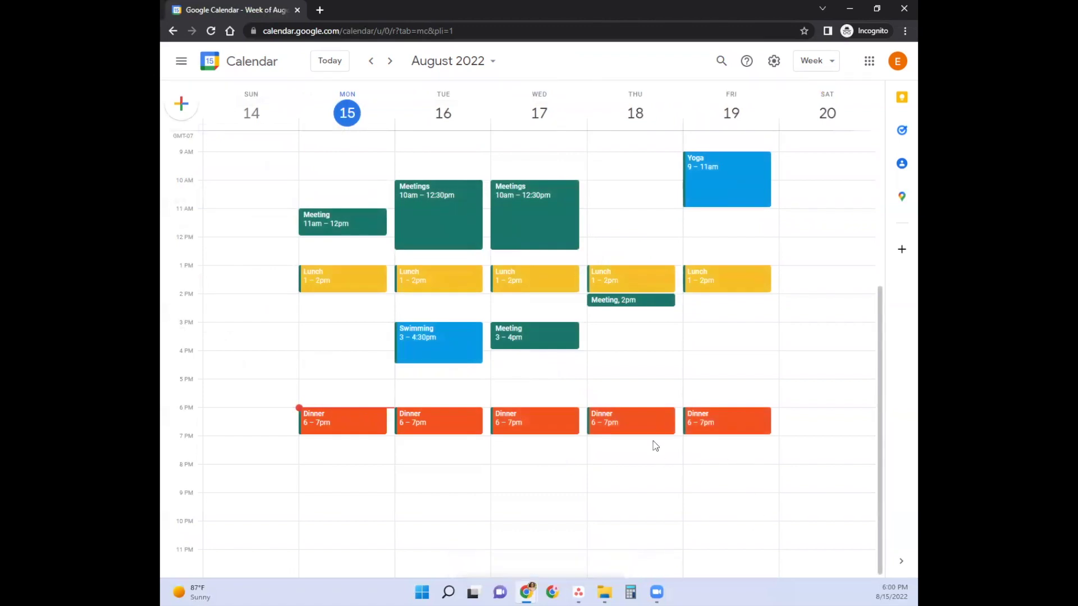
Create and save a blue event titled Walking Treadmill on Monday, August 15, from 4:00pm to 5:00pm.
scroll(747, 432, up, 4)
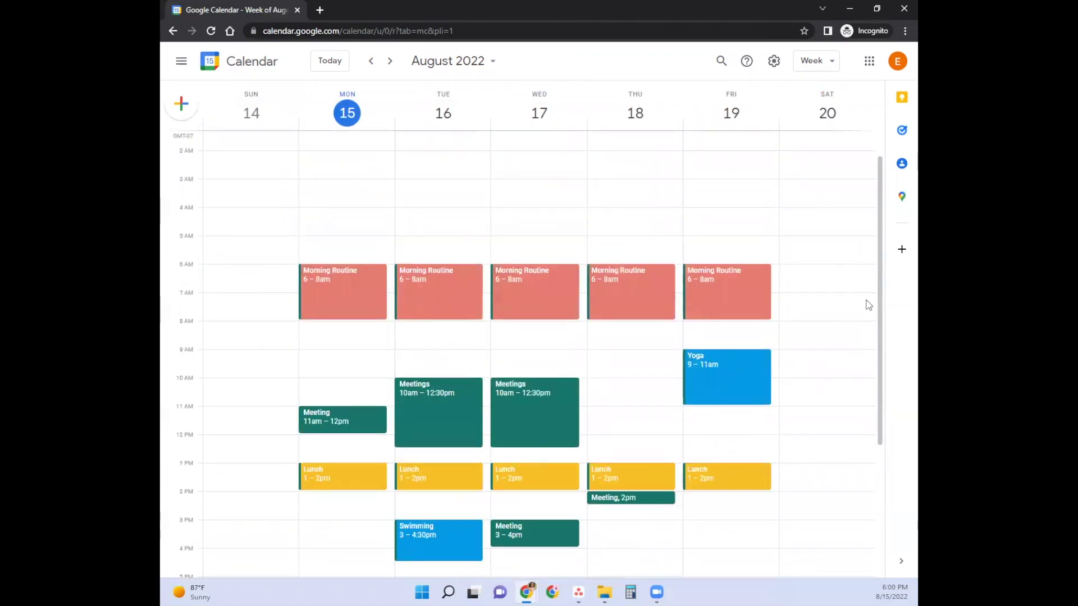
drag(881, 264, 883, 337)
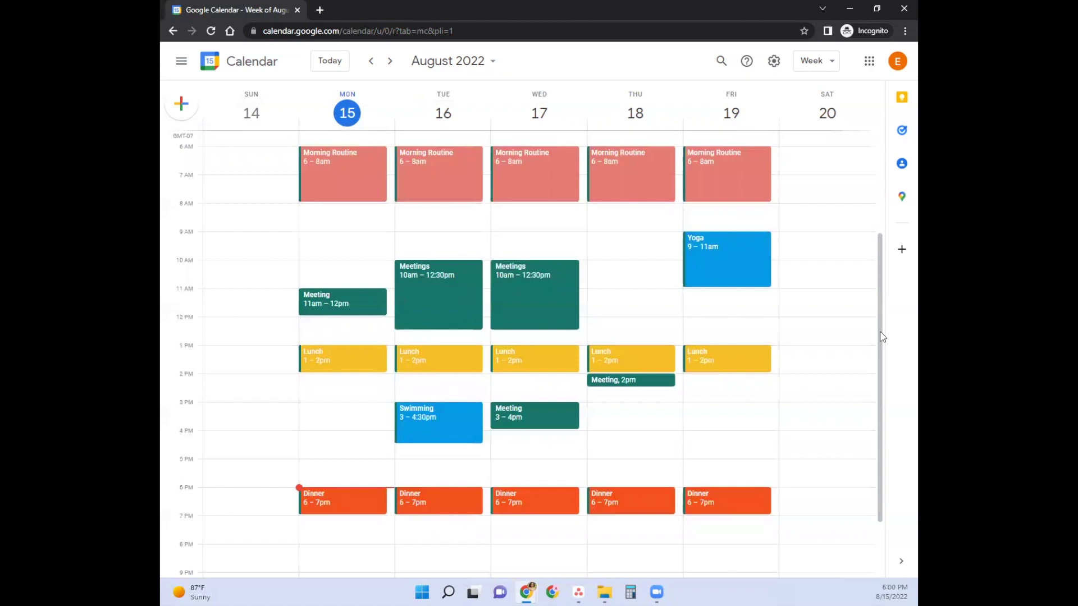
click(348, 441)
text(Walking Treadmill)
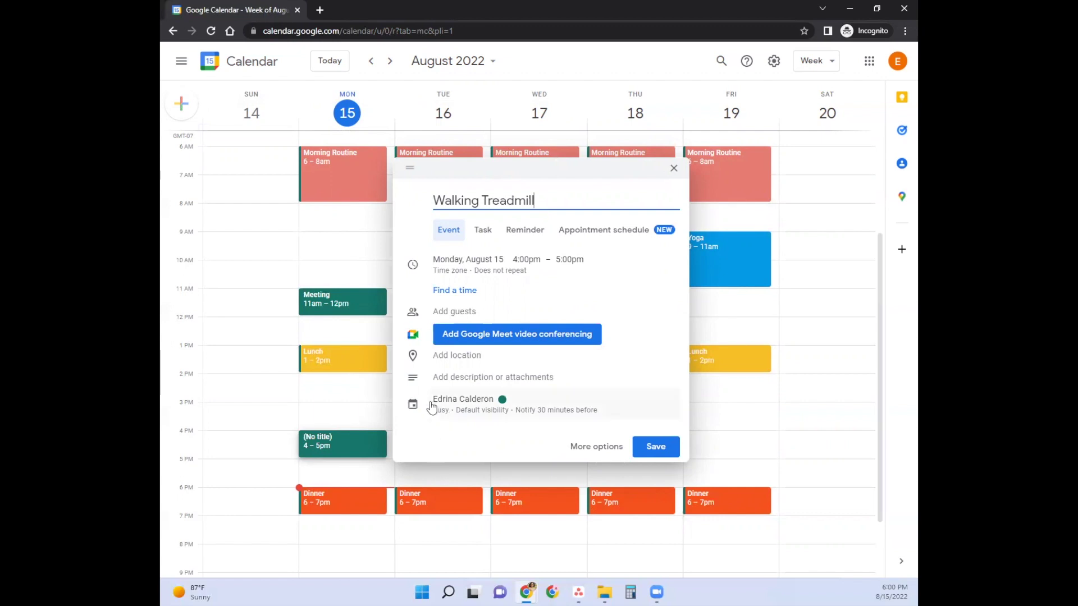
click(505, 405)
click(508, 402)
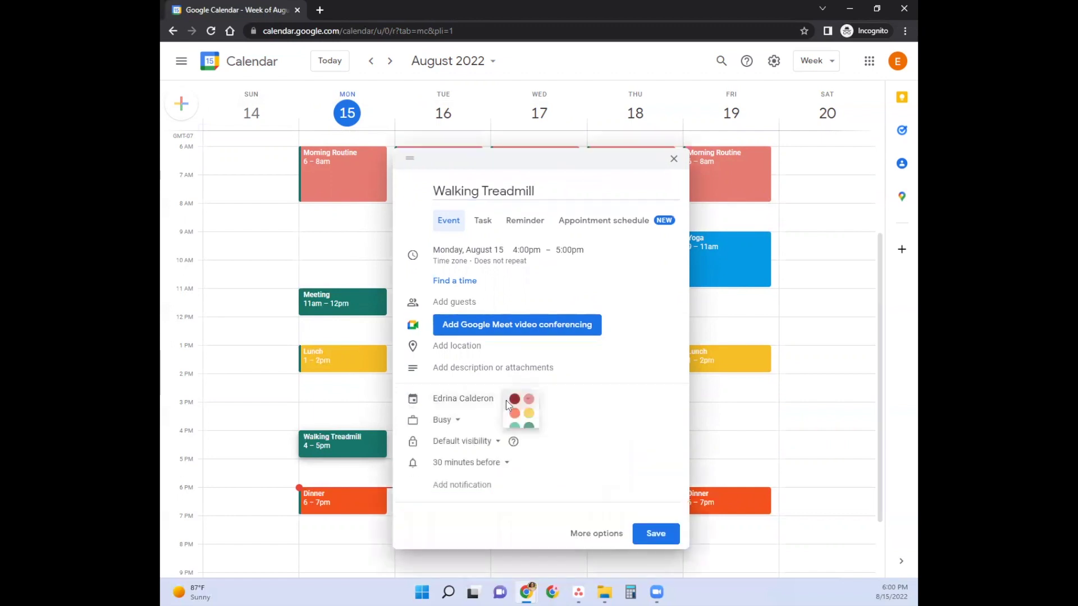
click(512, 448)
click(668, 534)
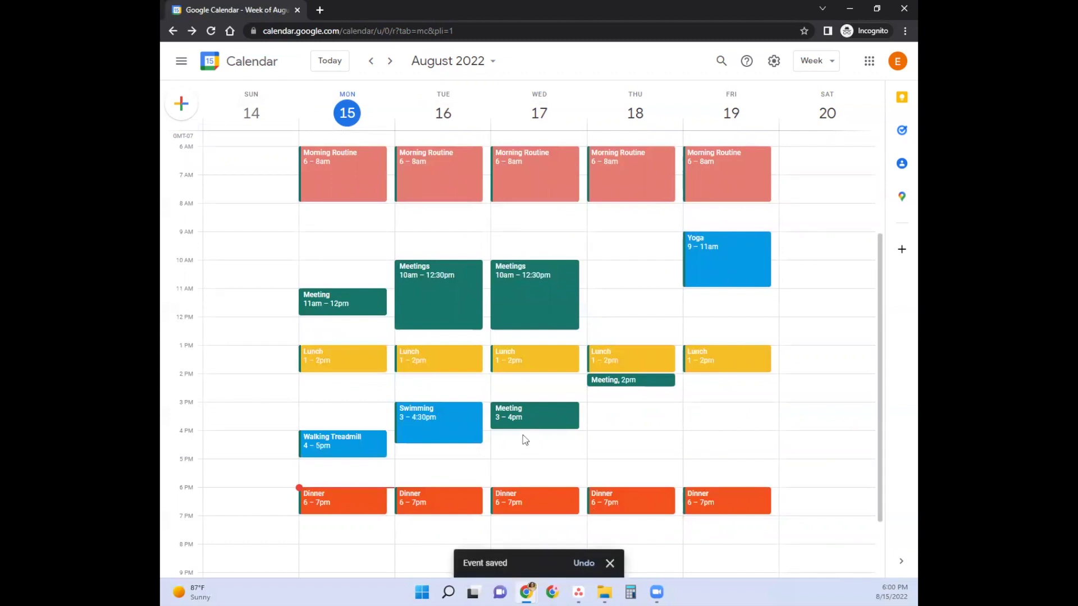
Create and save a blue Walking Treadmill event on Wednesday, August 17, from 4:00pm to 5:00pm, copying its title for reuse.
click(525, 440)
text(Walking Treadmill)
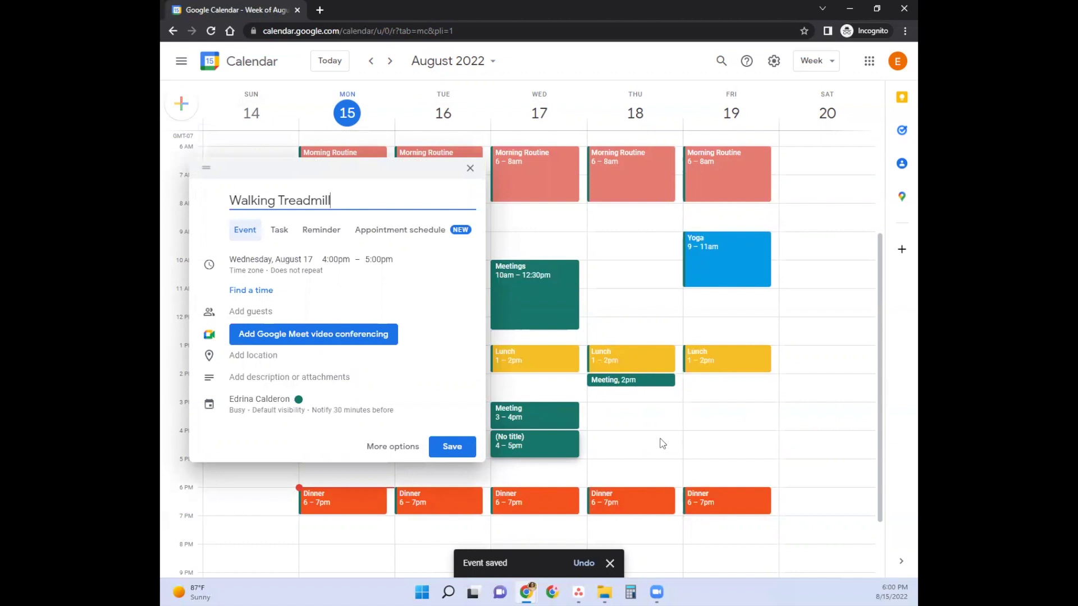
key(ctrl+a)
key(ctrl+c)
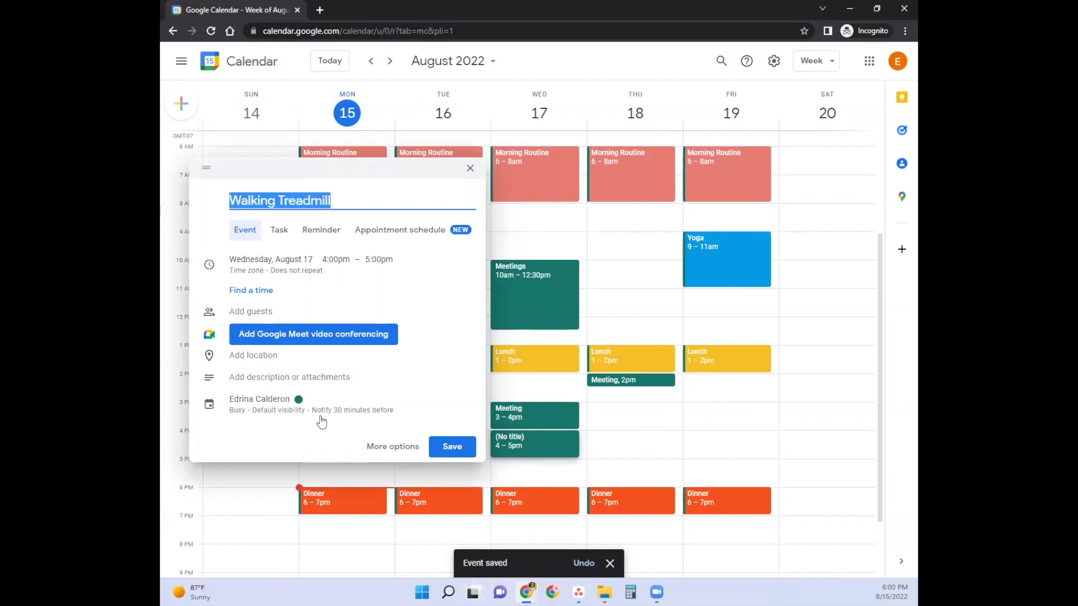
click(305, 407)
click(309, 401)
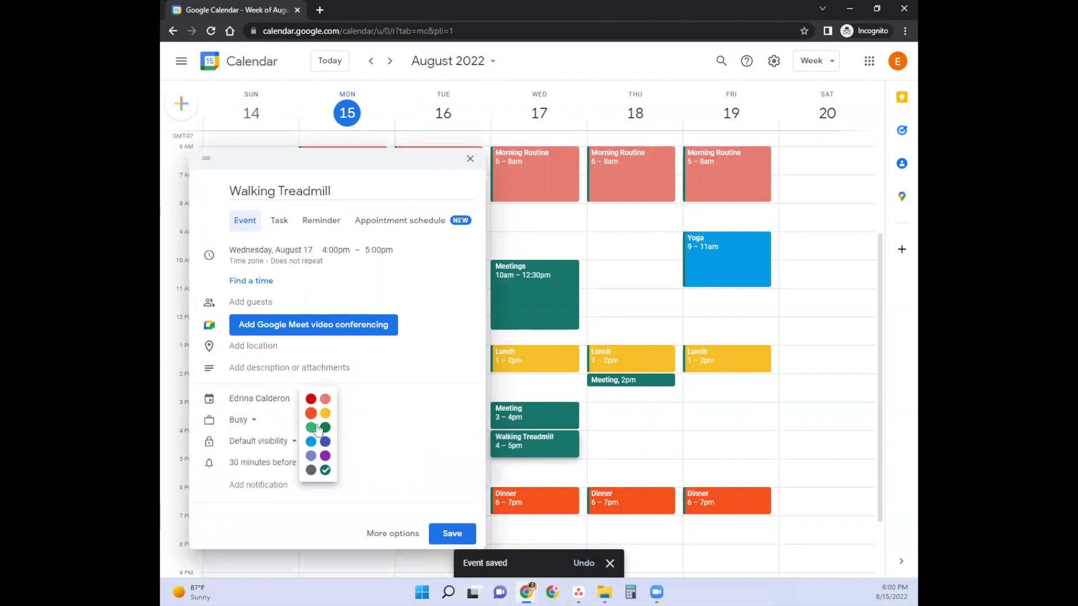
click(308, 445)
click(452, 534)
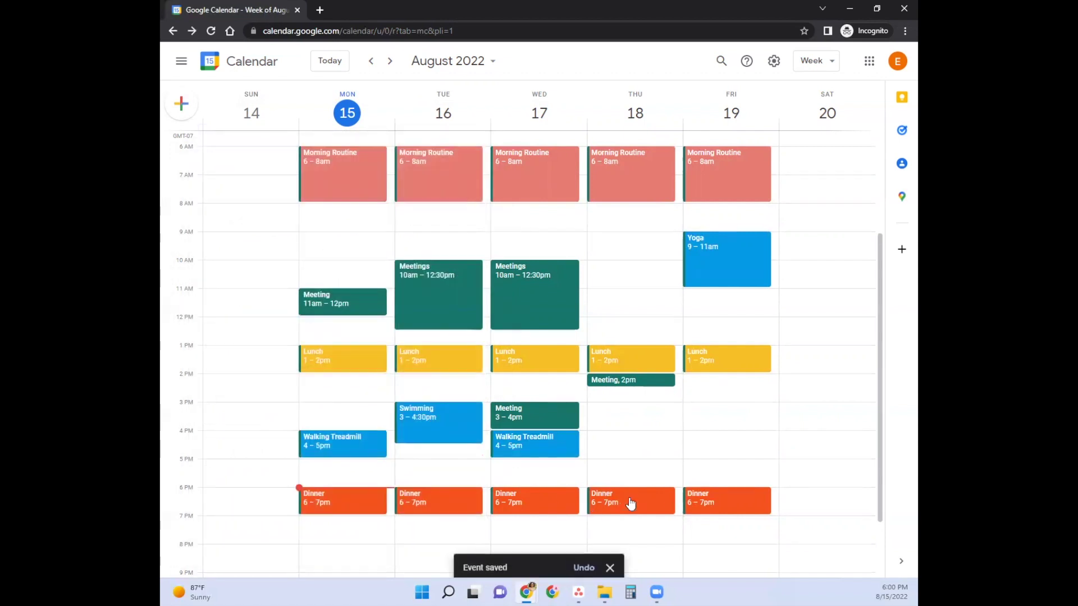
Create a blue event on Thursday, August 18, from 4:00pm to 5:00pm, using the copied title Walking Treadmill.
click(638, 440)
key(ctrl+v)
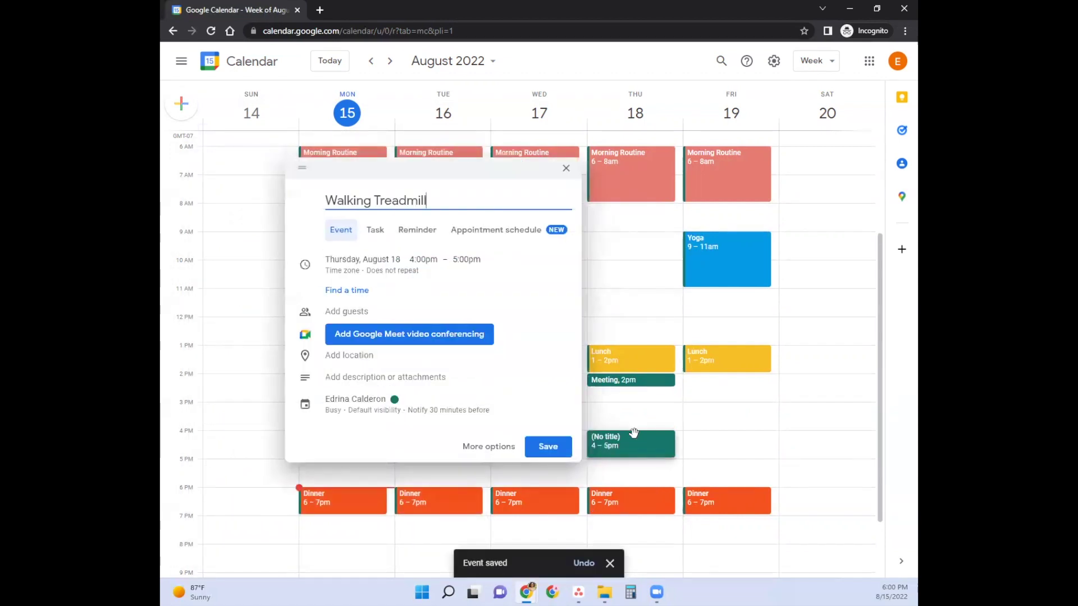
click(393, 407)
click(408, 399)
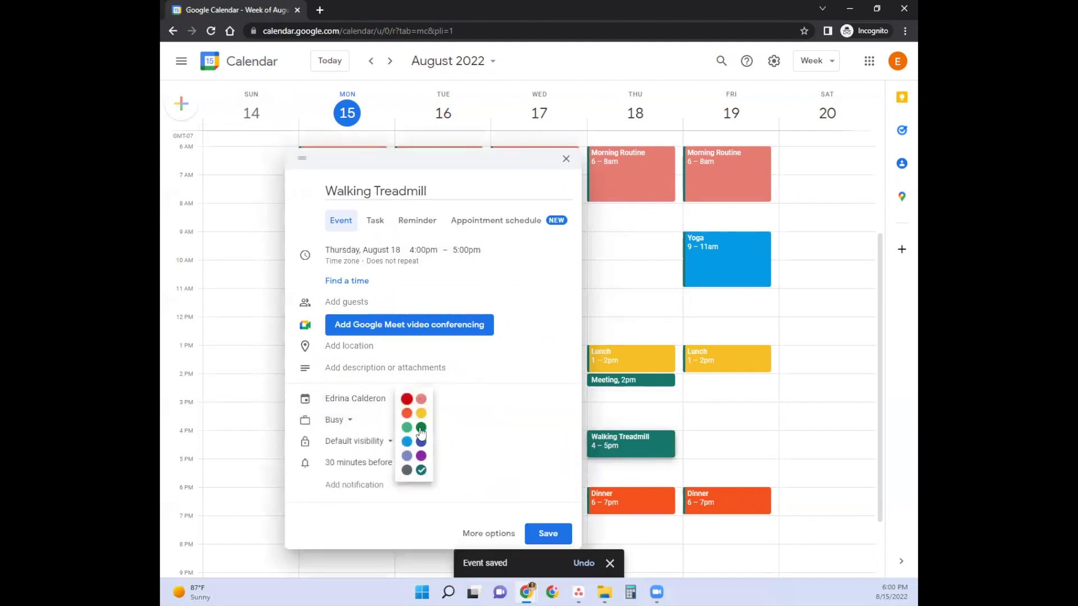
click(405, 443)
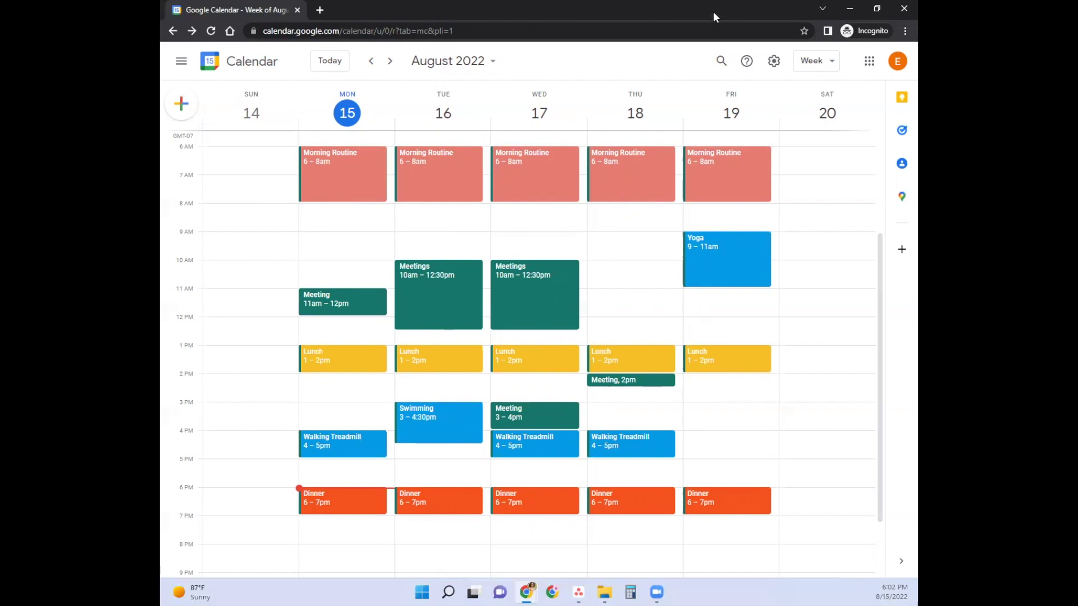
Switch to Asana, show the sidebar, and collapse the Content Management team to list the Sample team's projects instead.
key(super+Down)
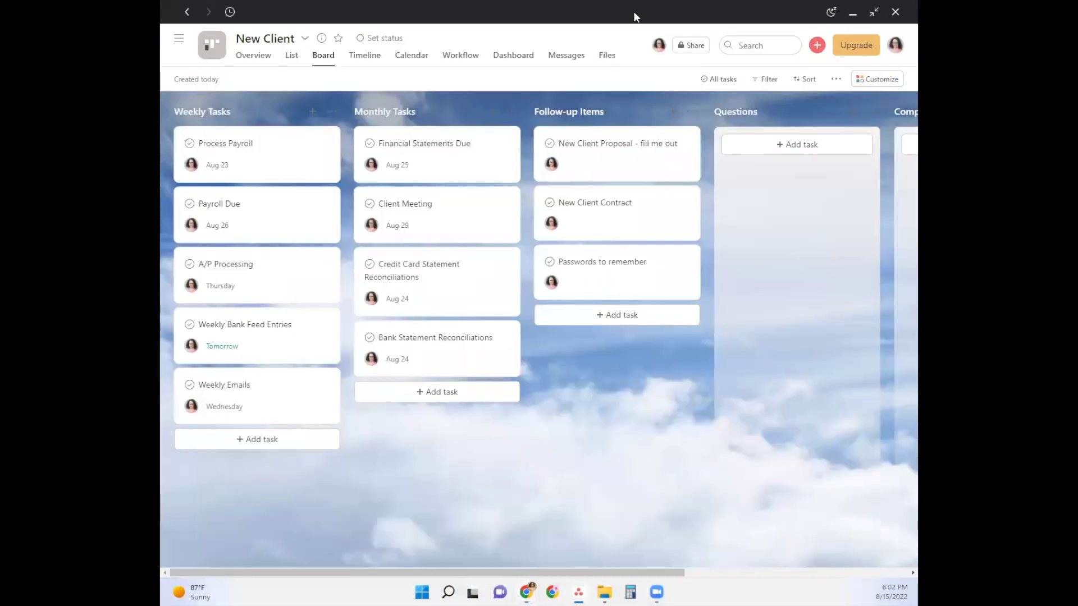
click(181, 39)
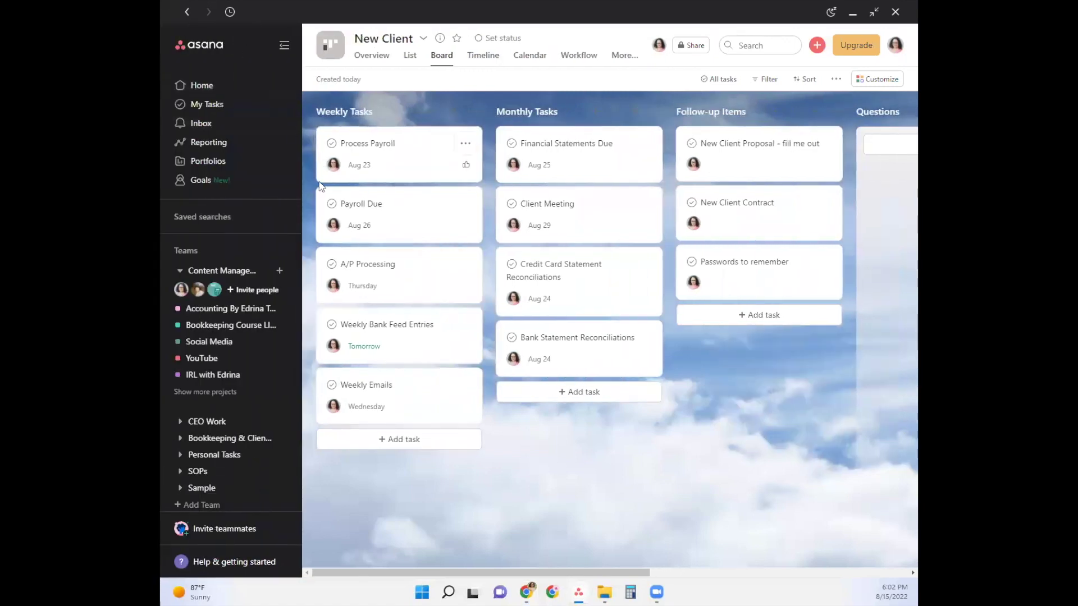
click(181, 272)
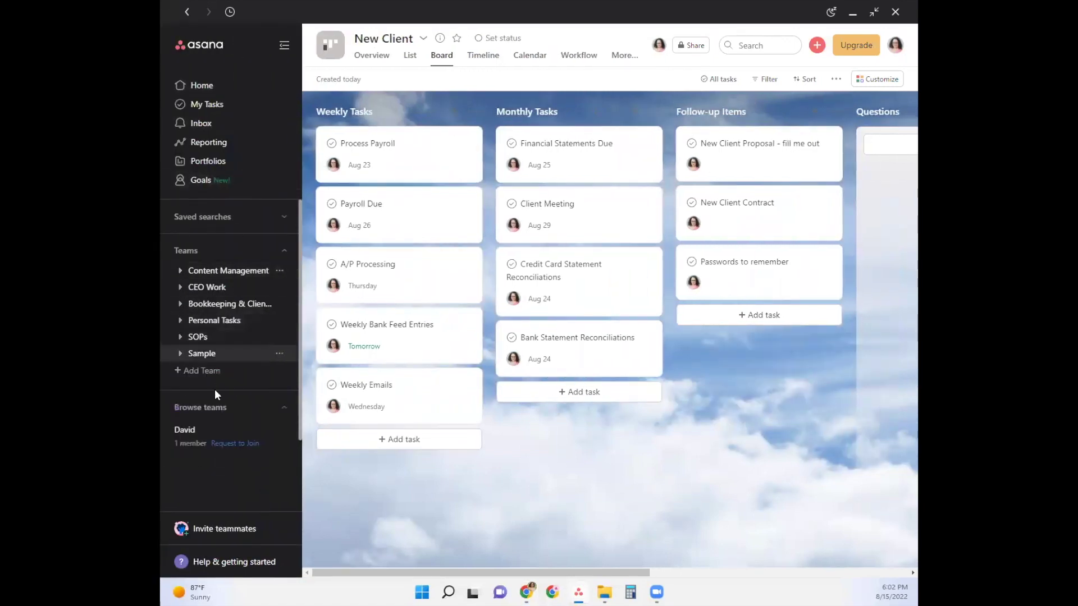
click(177, 354)
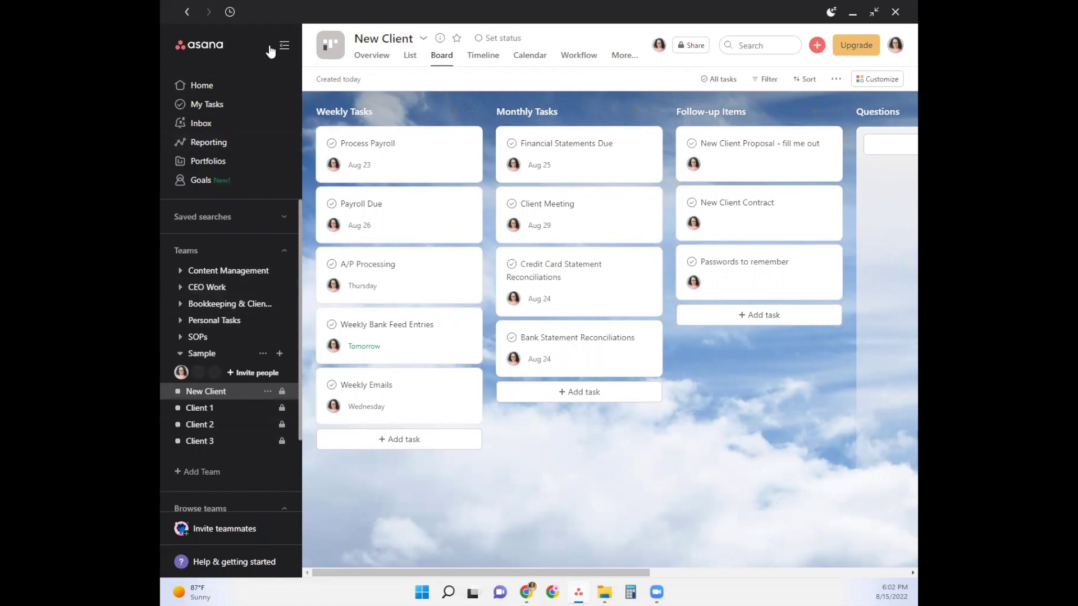
Open the Client 1 project and set its color to salmon pink.
click(210, 410)
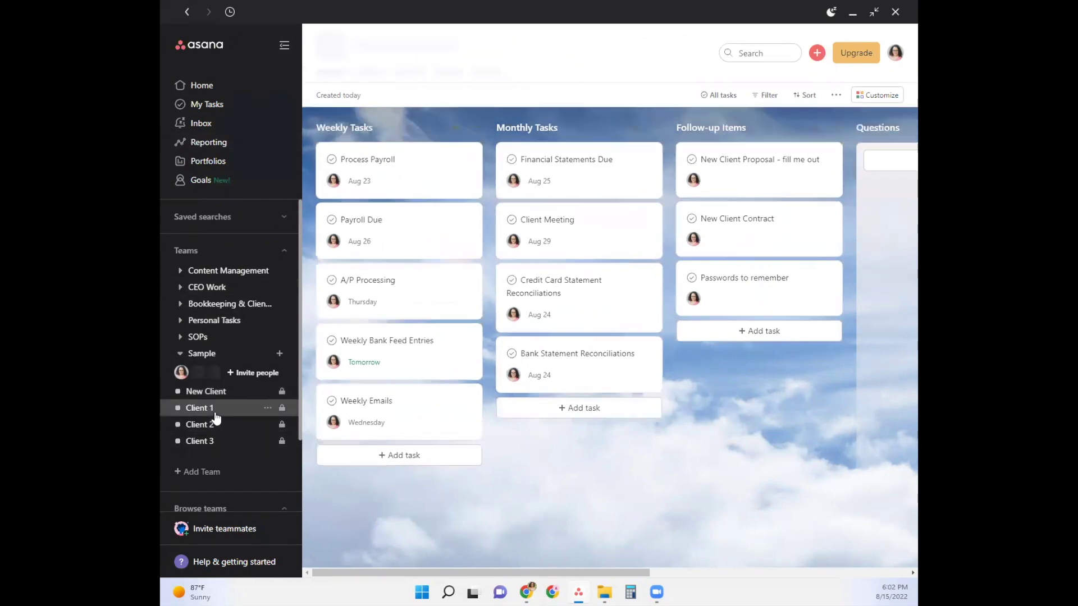
click(404, 38)
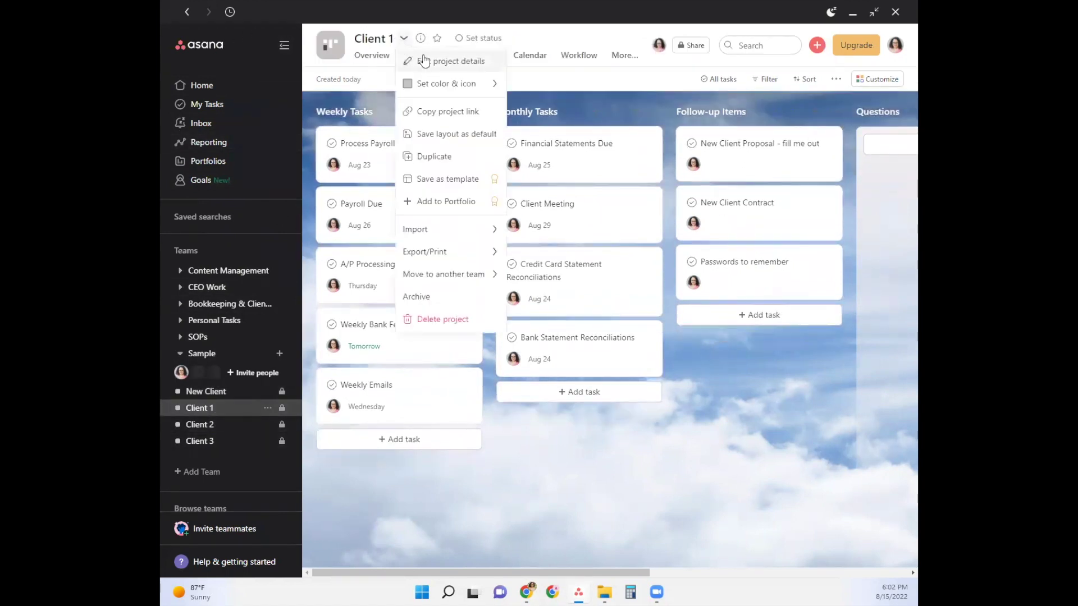
mouse_move(471, 93)
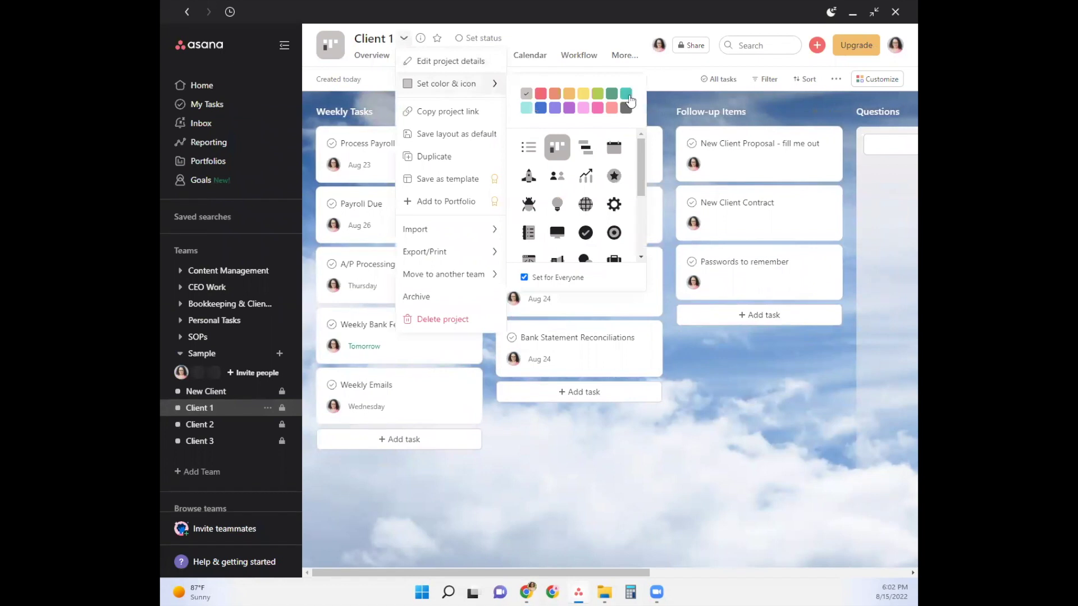
click(618, 108)
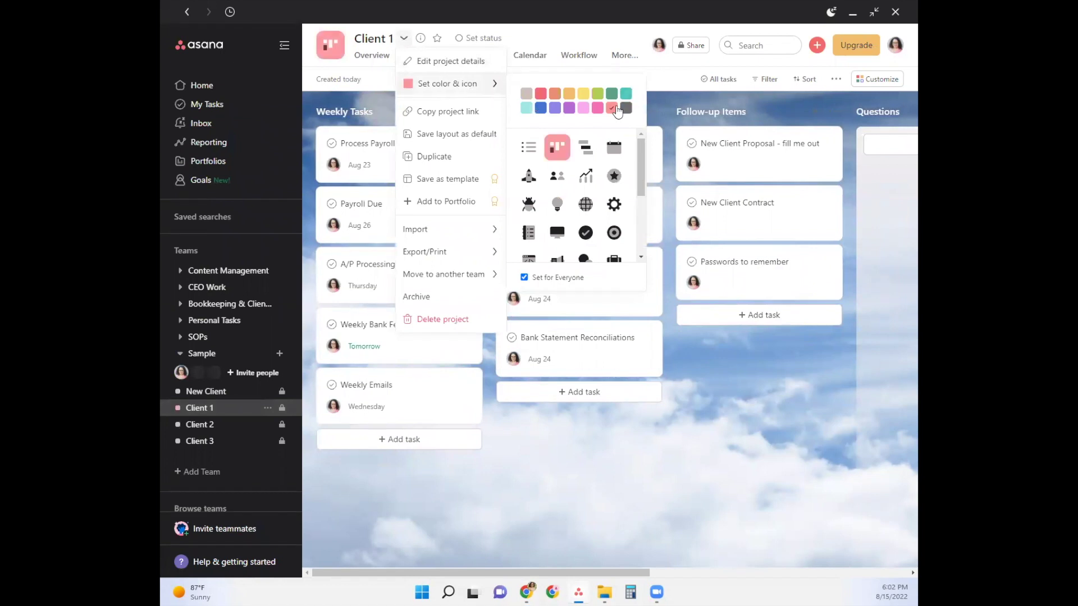
click(587, 34)
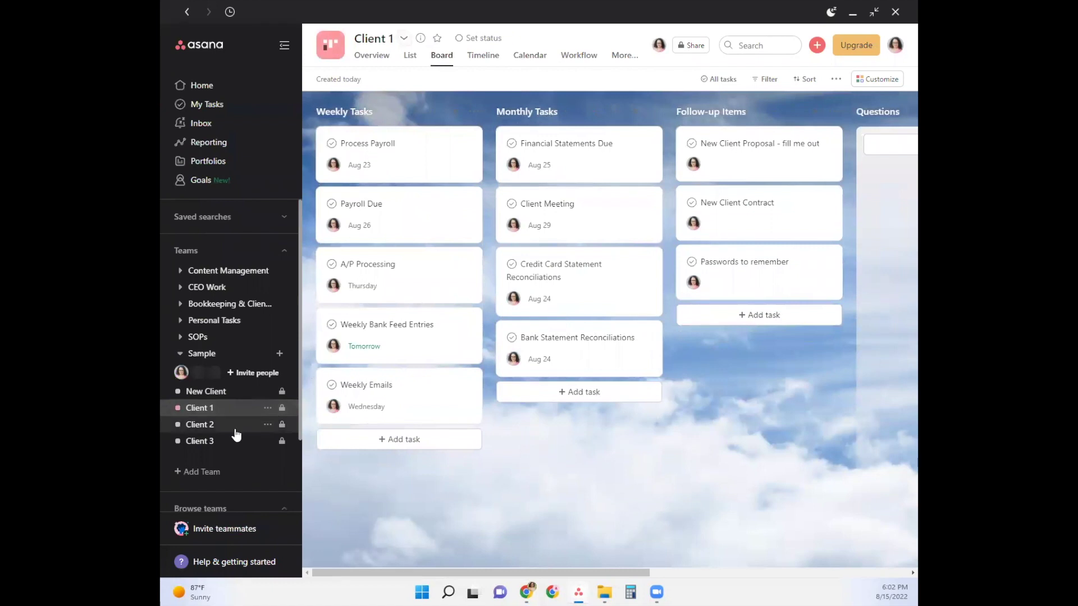
Set the Client 2 project's color to teal.
click(403, 41)
click(403, 41)
click(269, 428)
mouse_move(323, 452)
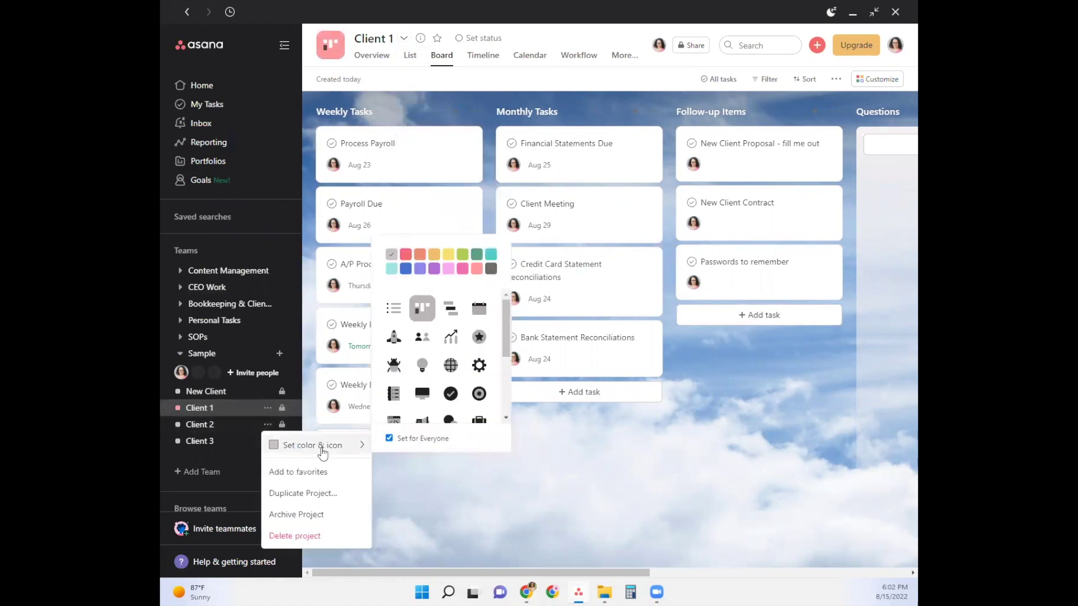
click(491, 254)
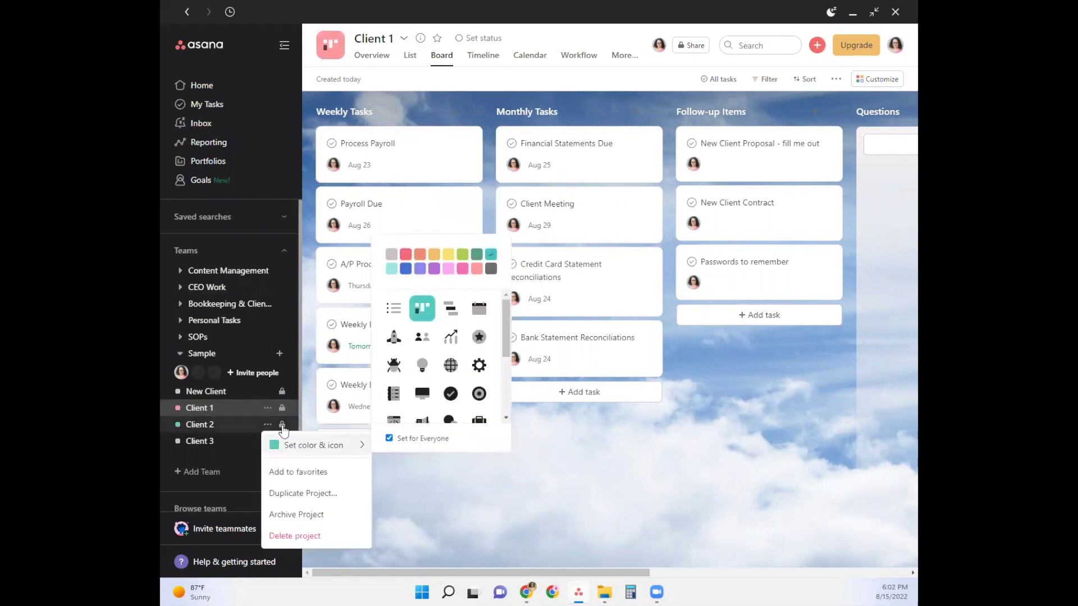
Open the Client 3 project and set its color to purple.
click(236, 446)
click(267, 441)
mouse_move(328, 462)
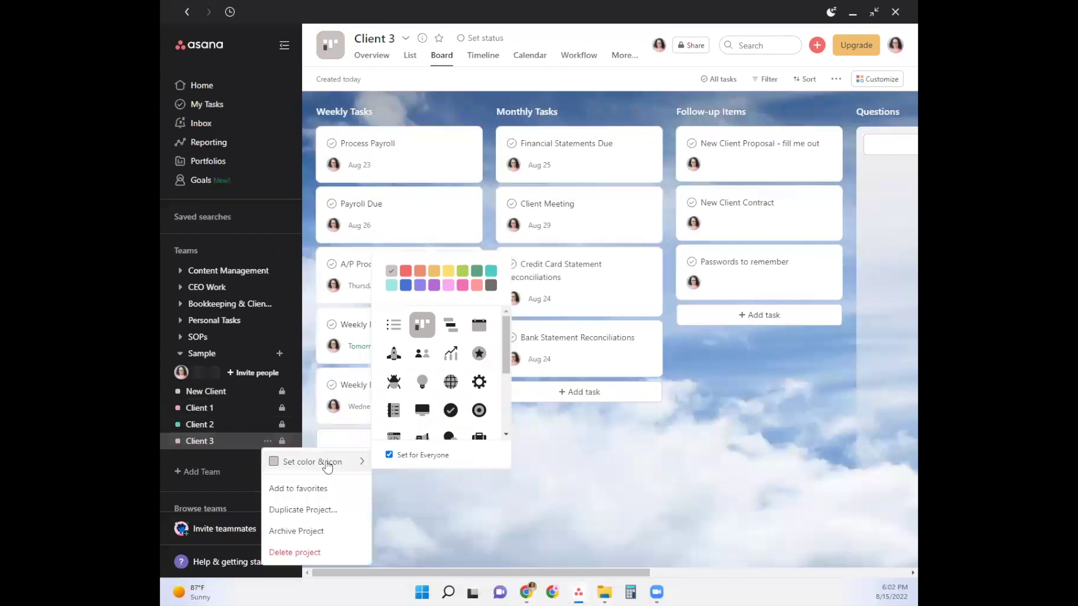
click(434, 285)
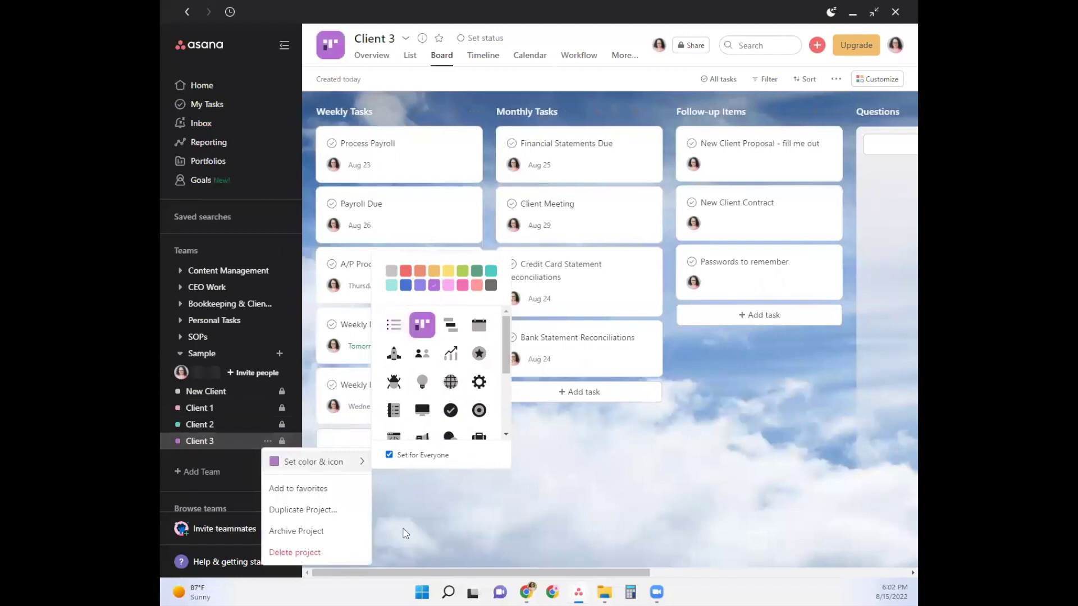
click(440, 517)
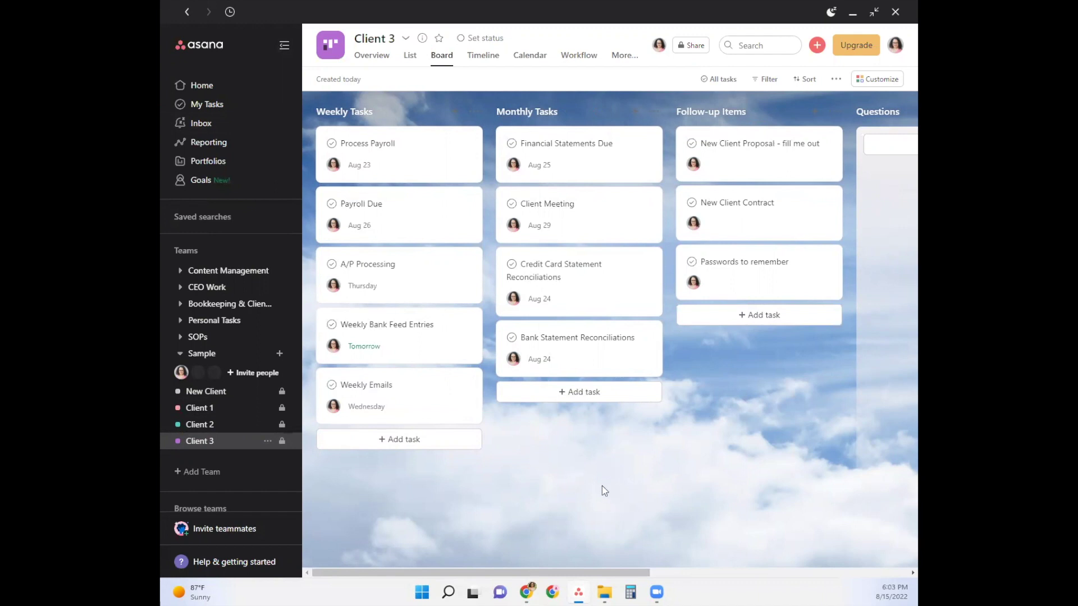
Hide the Asana sidebar, then minimize the Asana and Google Calendar windows to show the desktop.
click(284, 44)
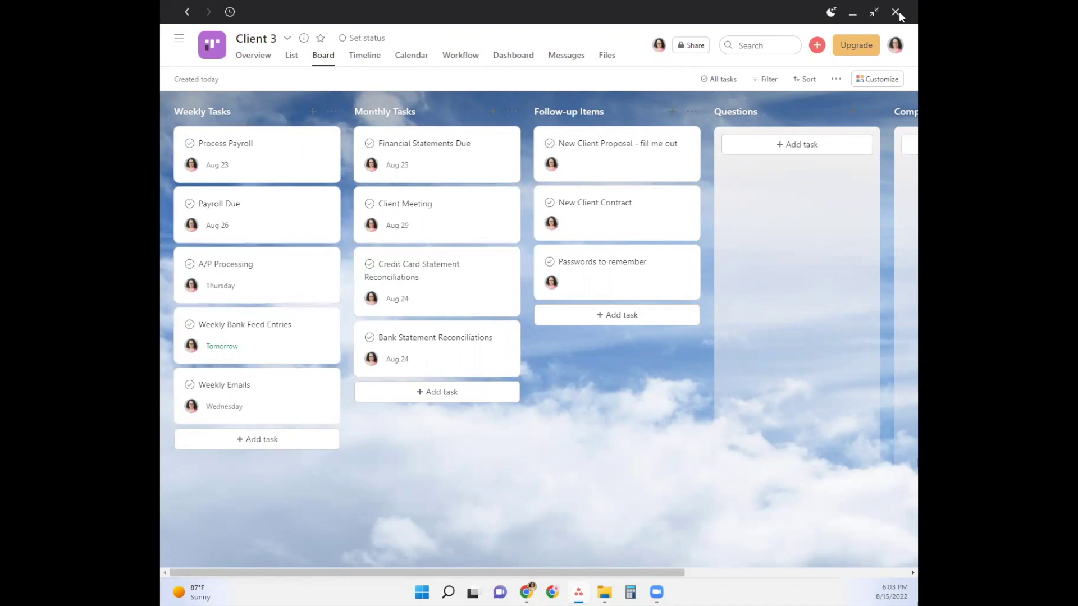
click(853, 13)
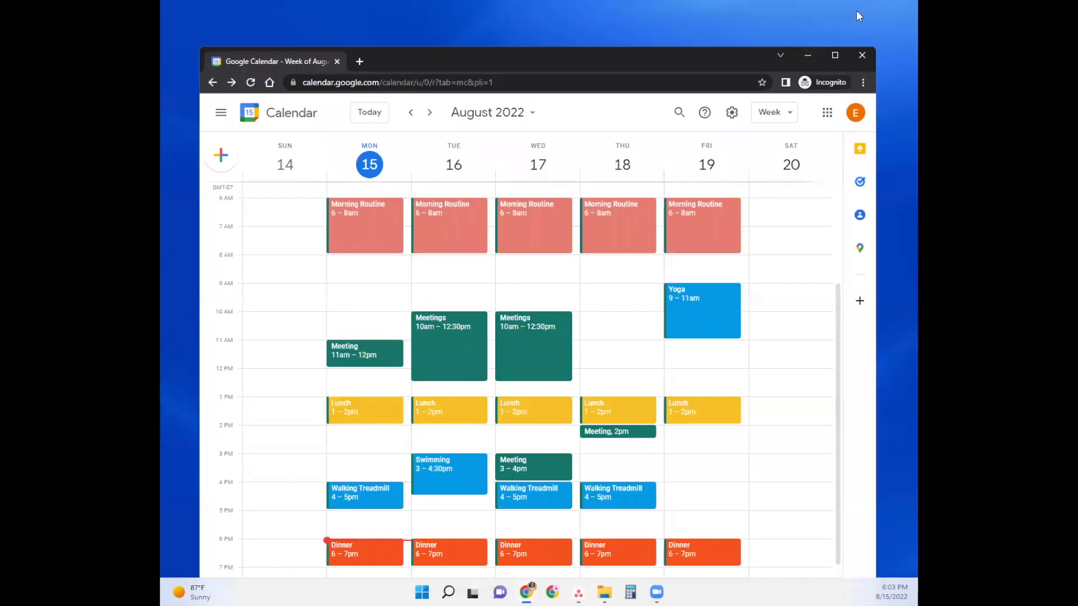
click(835, 55)
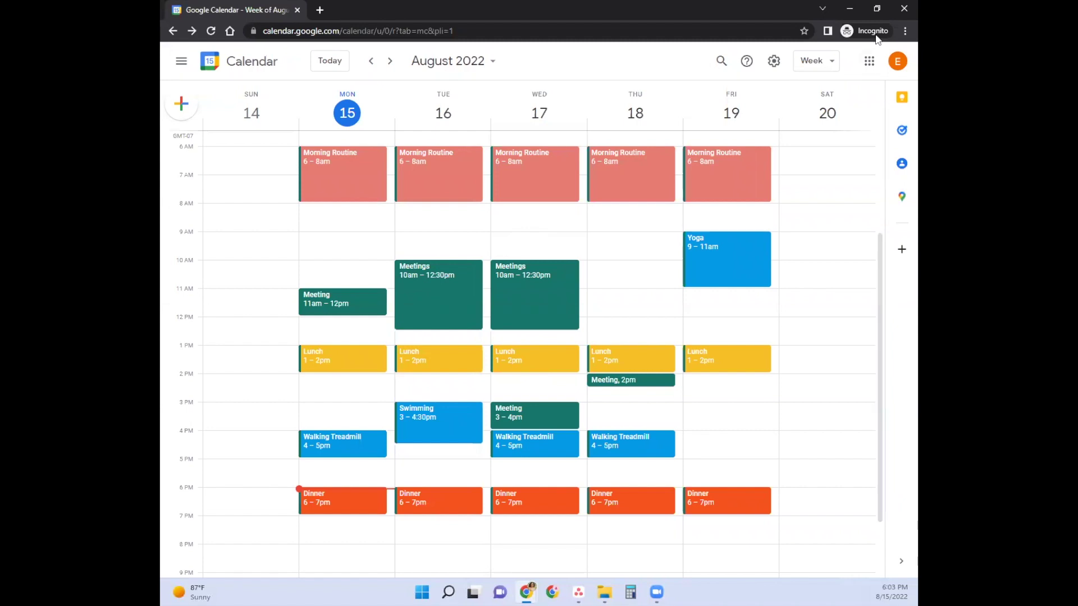
click(850, 8)
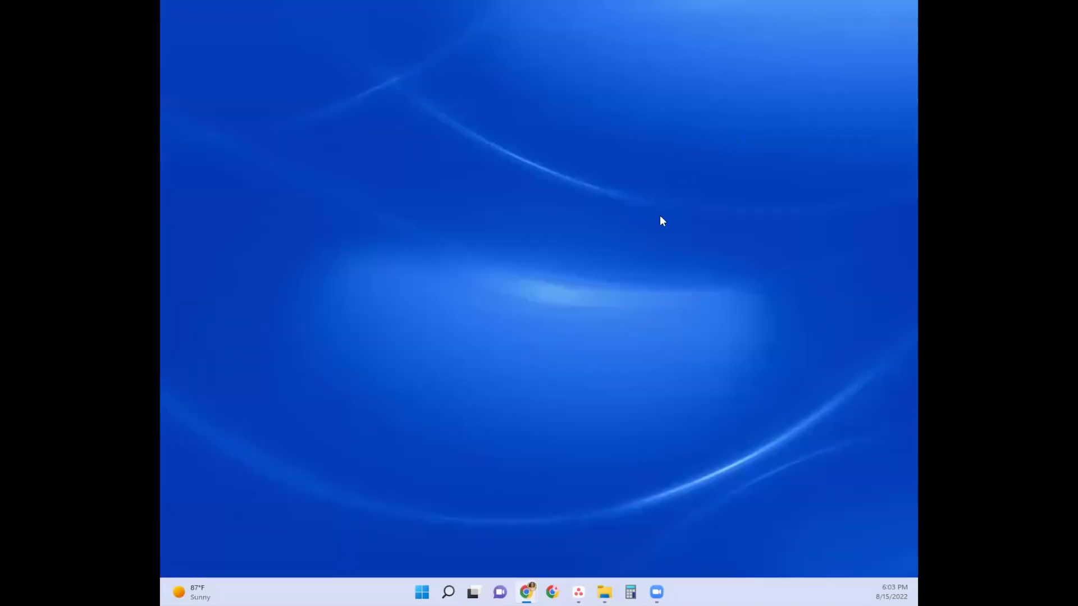
Switch to Asana and open the Sample team's calendar with the sidebar hidden.
click(579, 593)
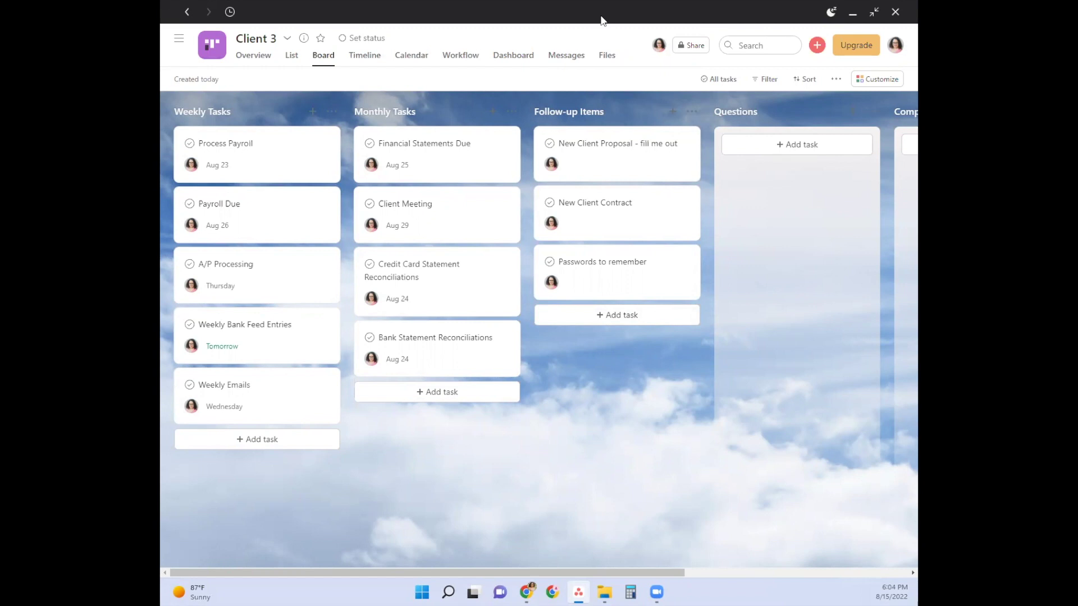
click(179, 38)
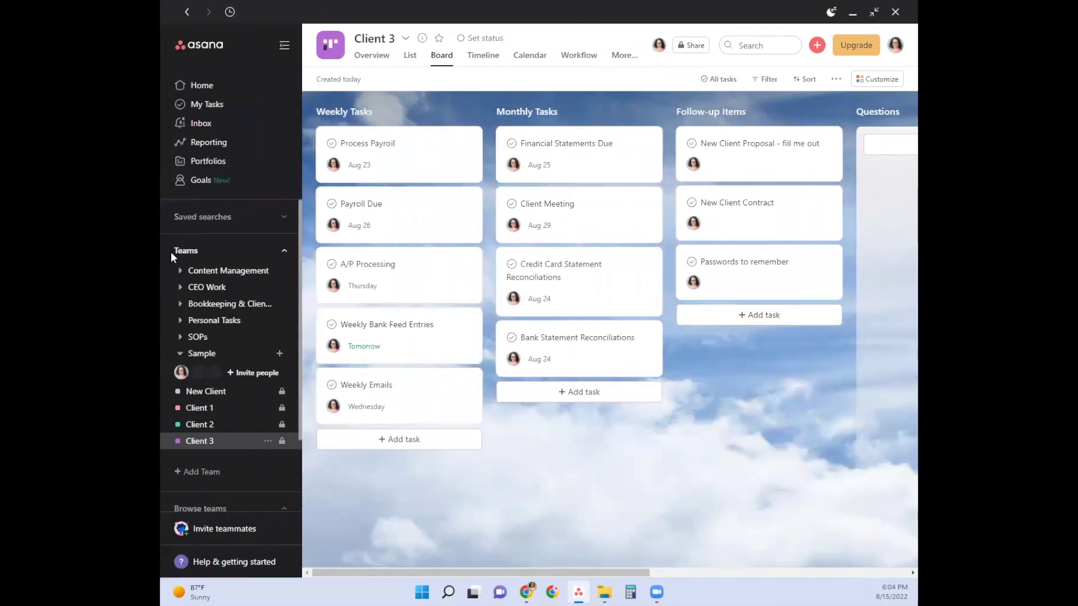
click(211, 360)
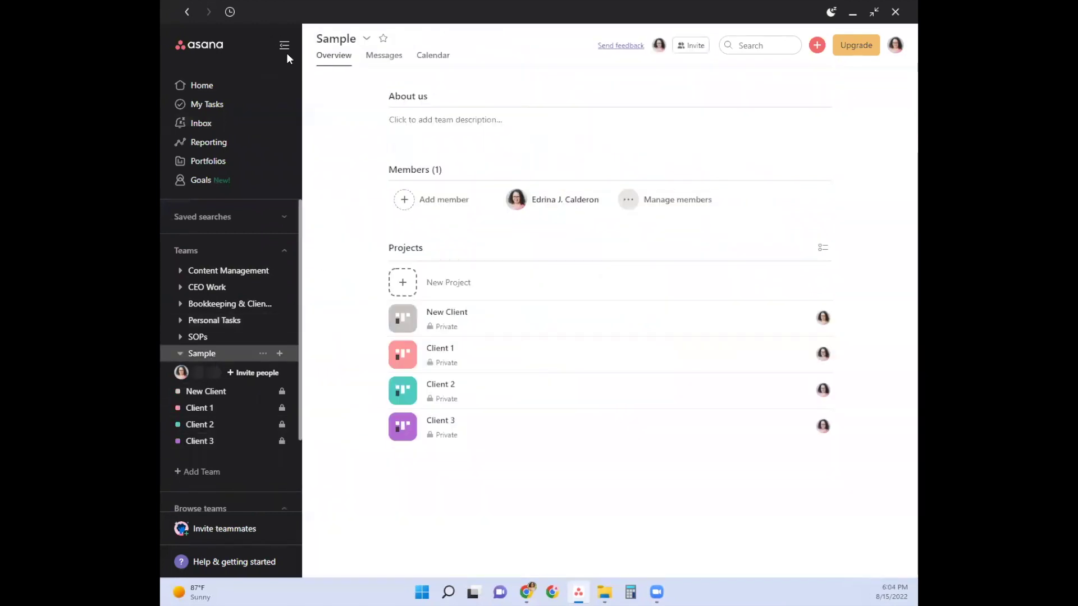
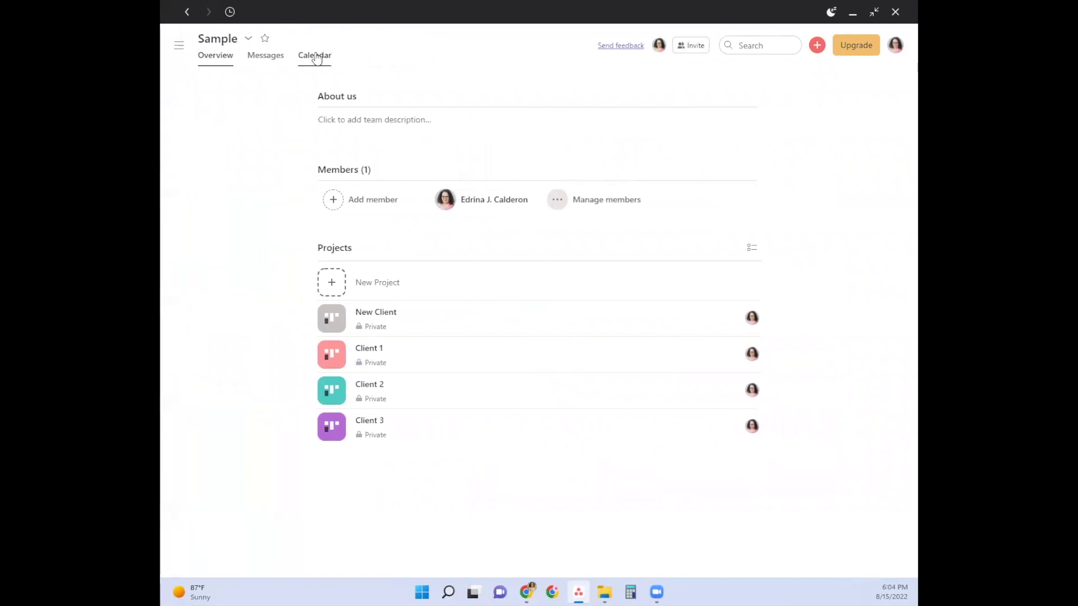
click(317, 56)
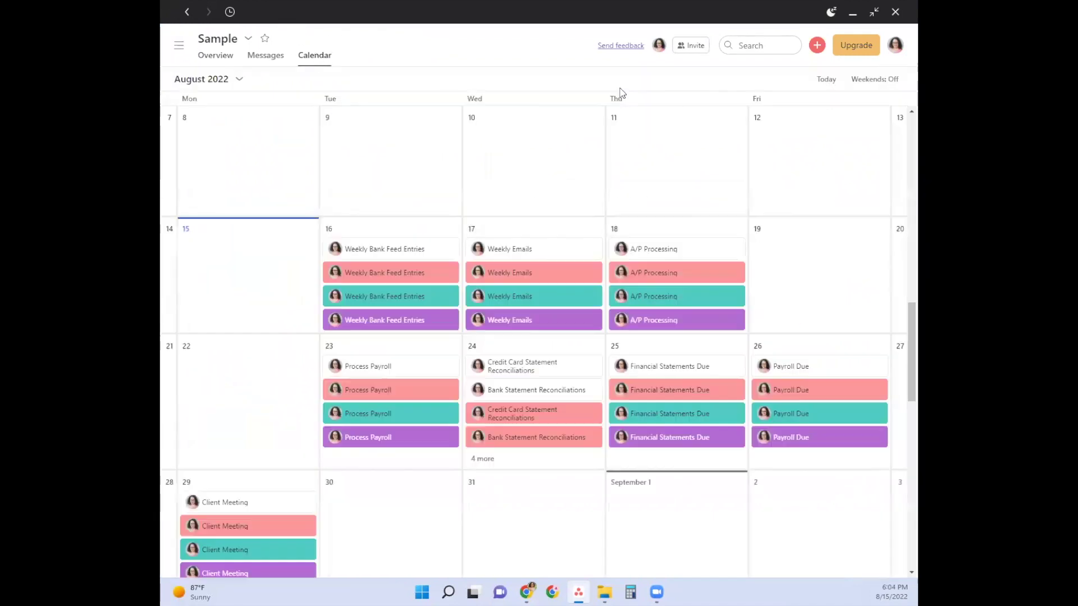
Show weekends in the team calendar and expand the full task list for August 24.
click(867, 81)
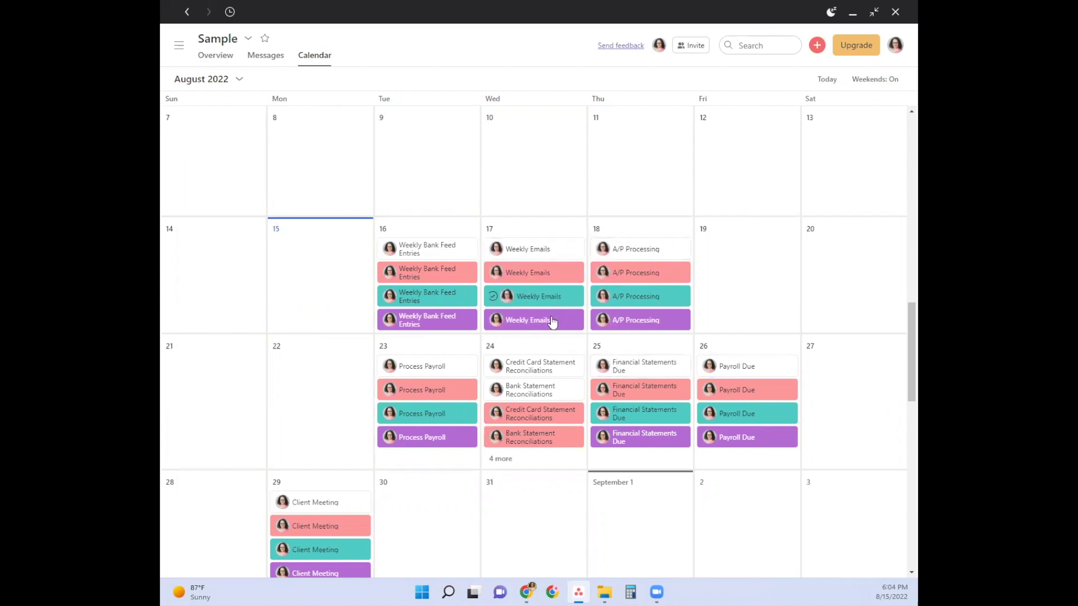
click(499, 459)
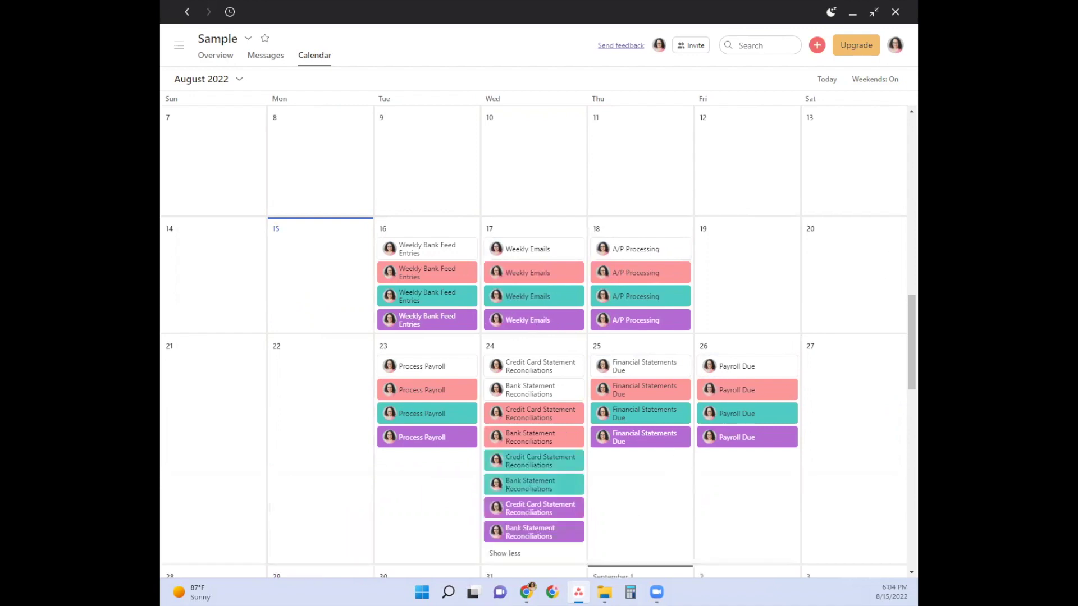
scroll(902, 316, up, 3)
scroll(902, 332, down, 5)
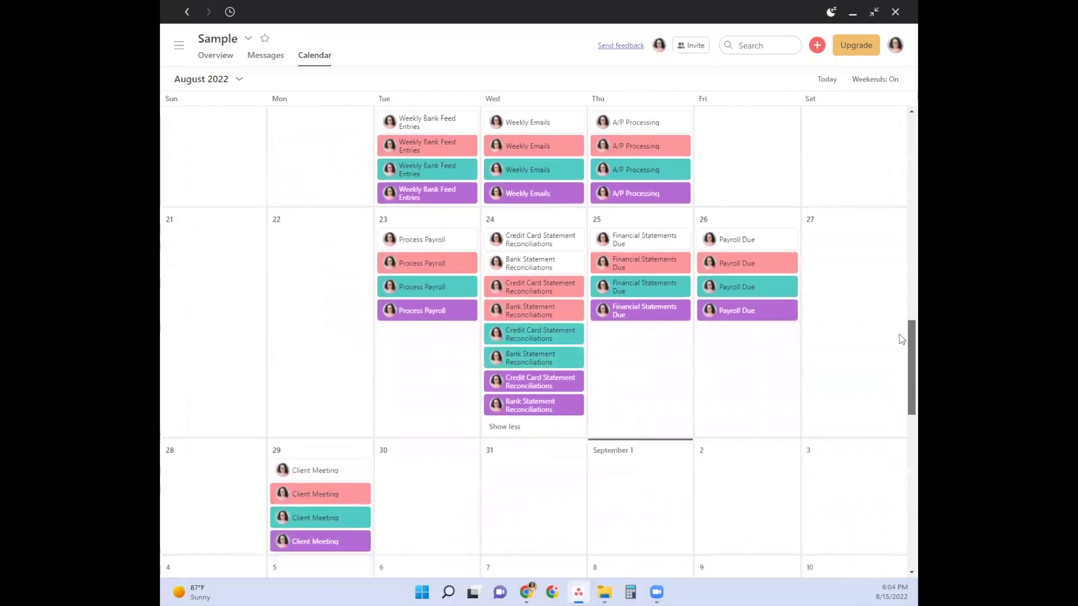
scroll(901, 337, up, 1)
scroll(902, 326, up, 1)
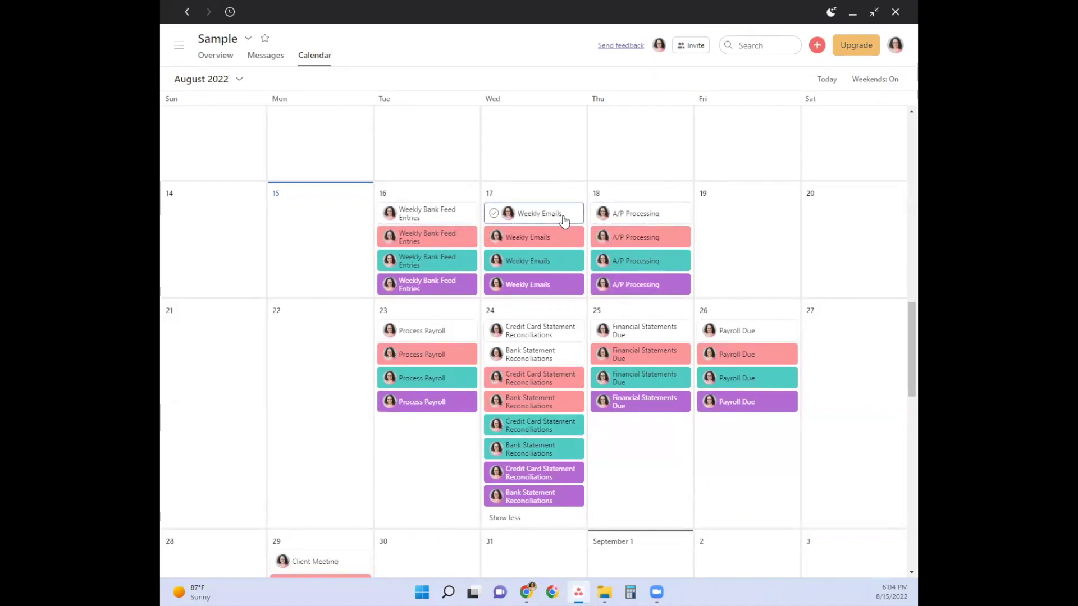
Move the uncolored New Client tasks from August 17–18 to August 16 and those from August 24–26 to August 23.
drag(553, 208, 461, 217)
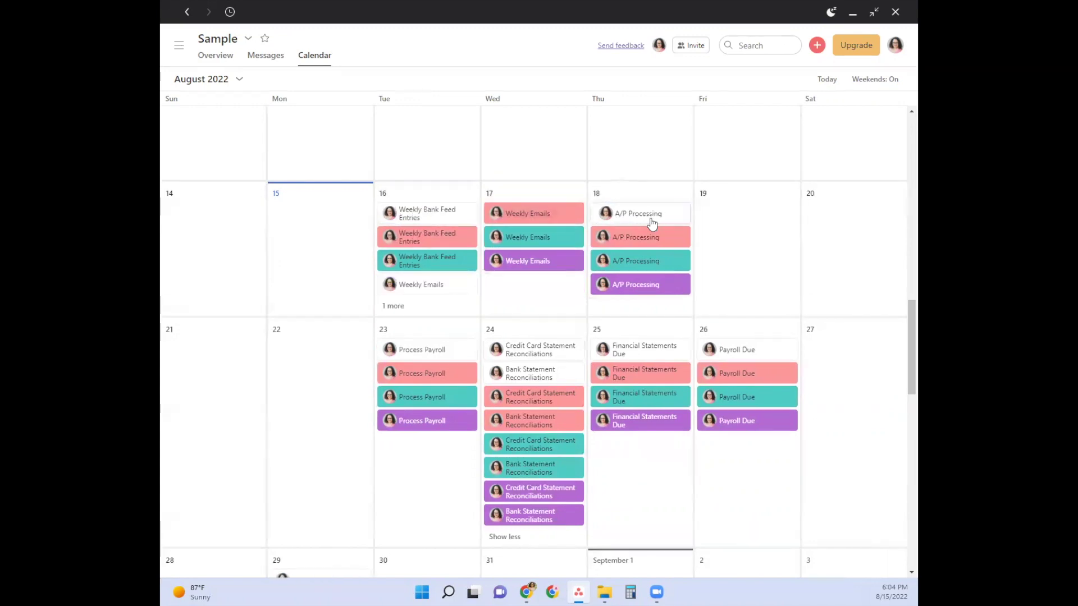
drag(621, 218, 454, 297)
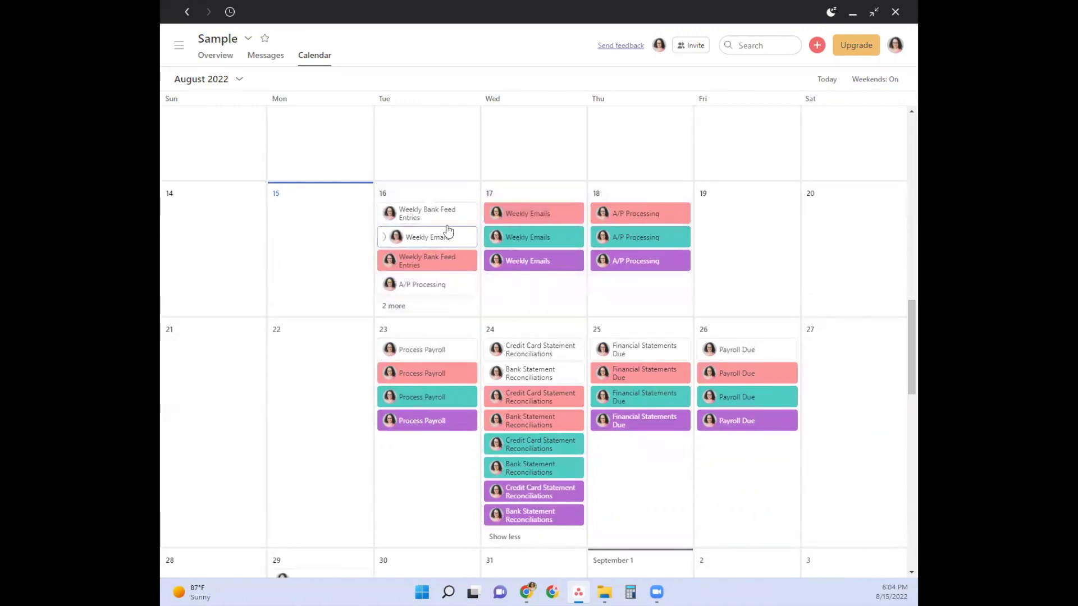
drag(542, 353, 457, 354)
drag(640, 350, 454, 360)
drag(741, 350, 471, 388)
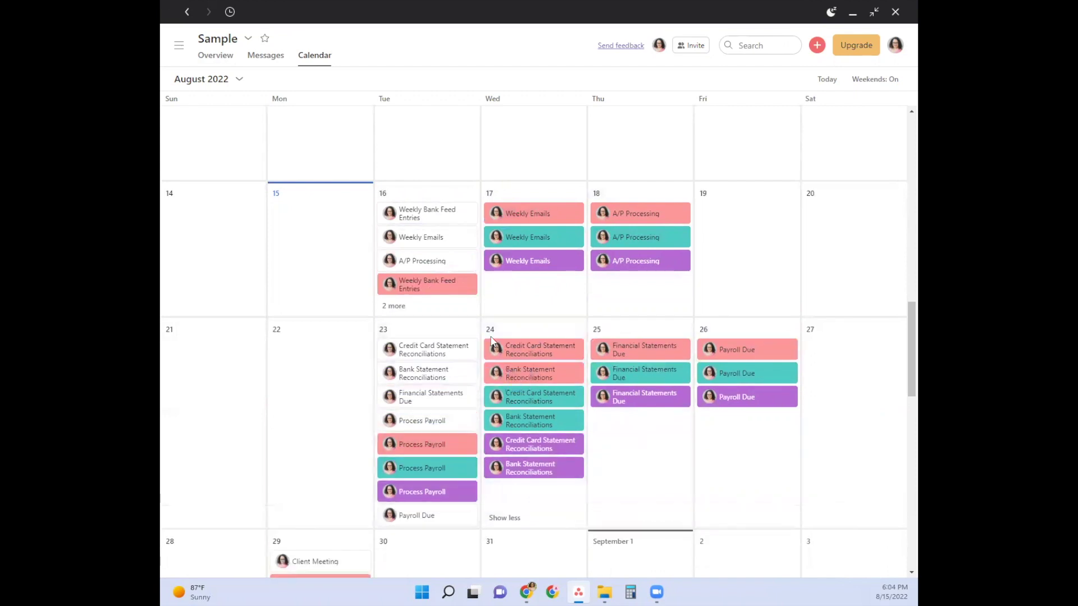
Gather Client 1's salmon weekly tasks on August 17 and Client 2's teal weekly tasks on August 18.
drag(426, 298, 536, 292)
drag(640, 214, 532, 292)
drag(446, 287, 635, 295)
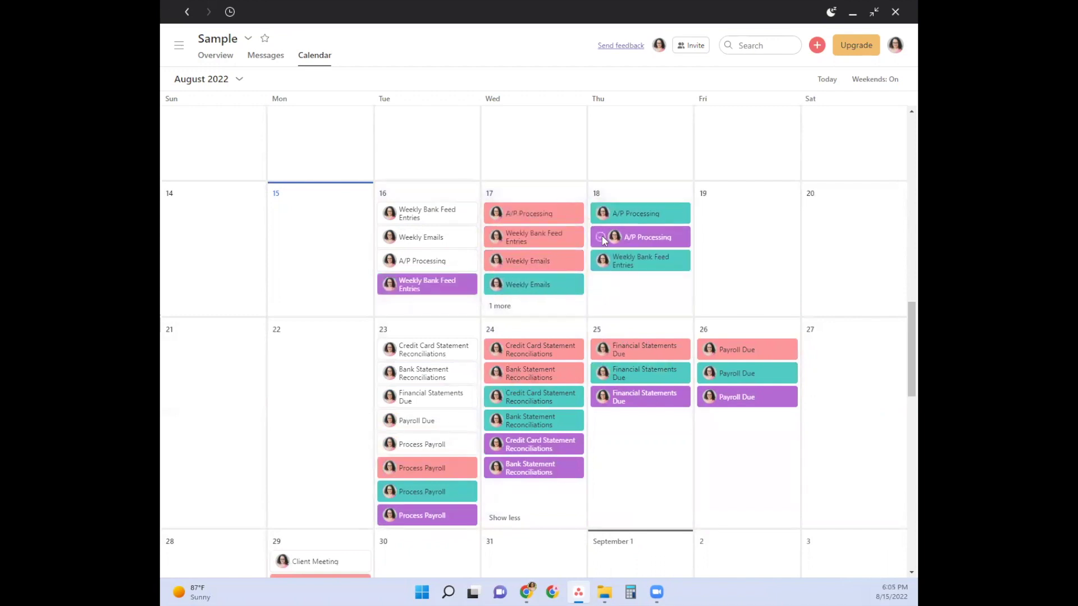
drag(553, 284, 612, 284)
Move Client 3's purple Weekly Bank Feed Entries, Weekly Emails and A/P Processing tasks to Friday, August 19.
drag(447, 289, 611, 267)
drag(533, 285, 730, 247)
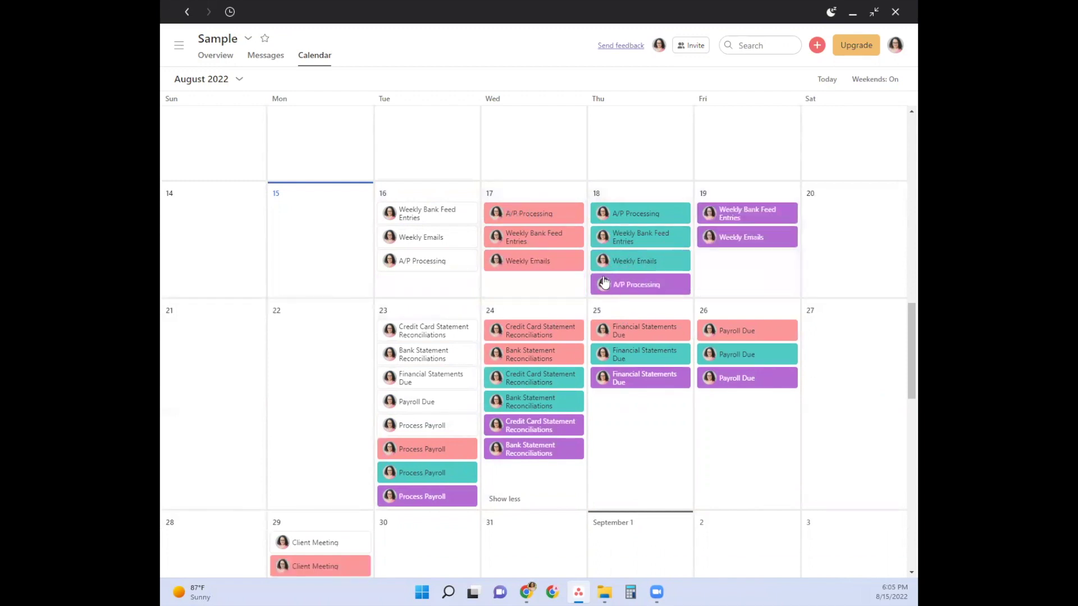
drag(662, 286, 747, 263)
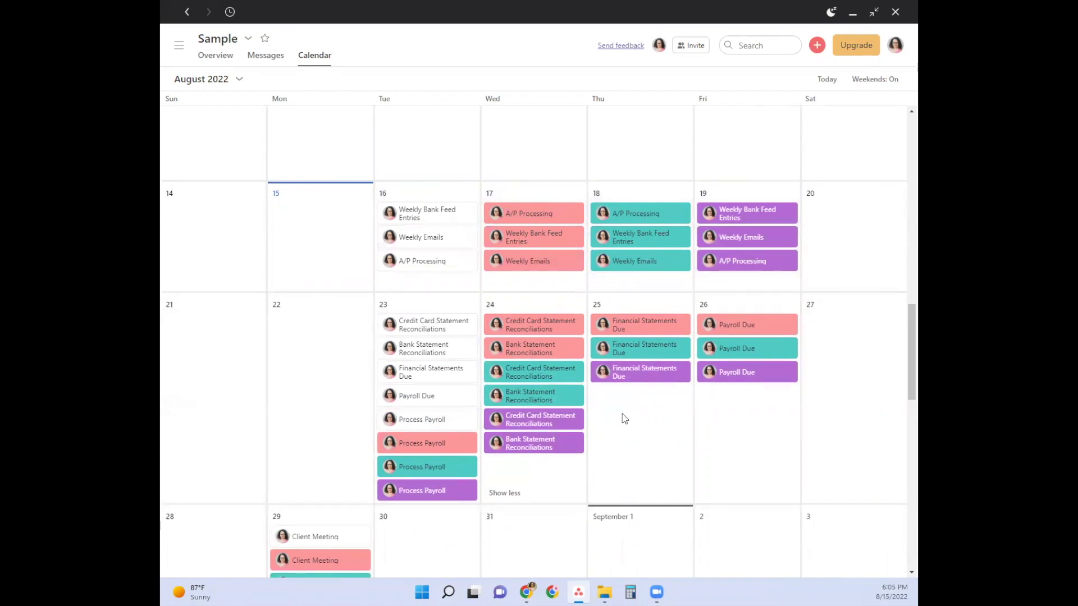
Move Client 1's Process Payroll to August 24, and Client 2's statement reconciliations and Process Payroll to August 25.
drag(443, 452, 533, 466)
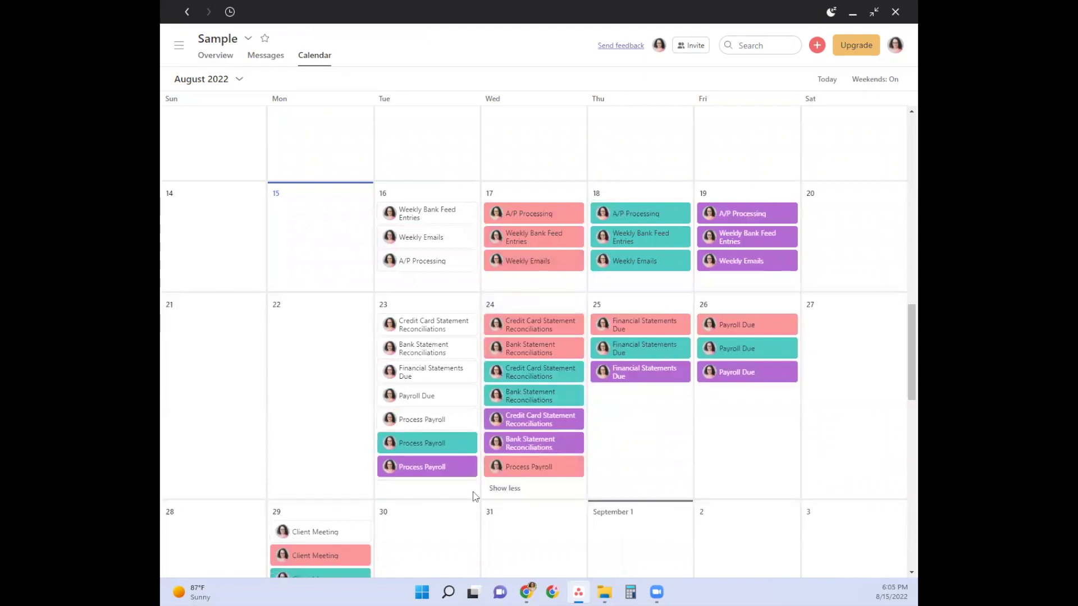
drag(537, 376, 641, 418)
drag(423, 441, 623, 444)
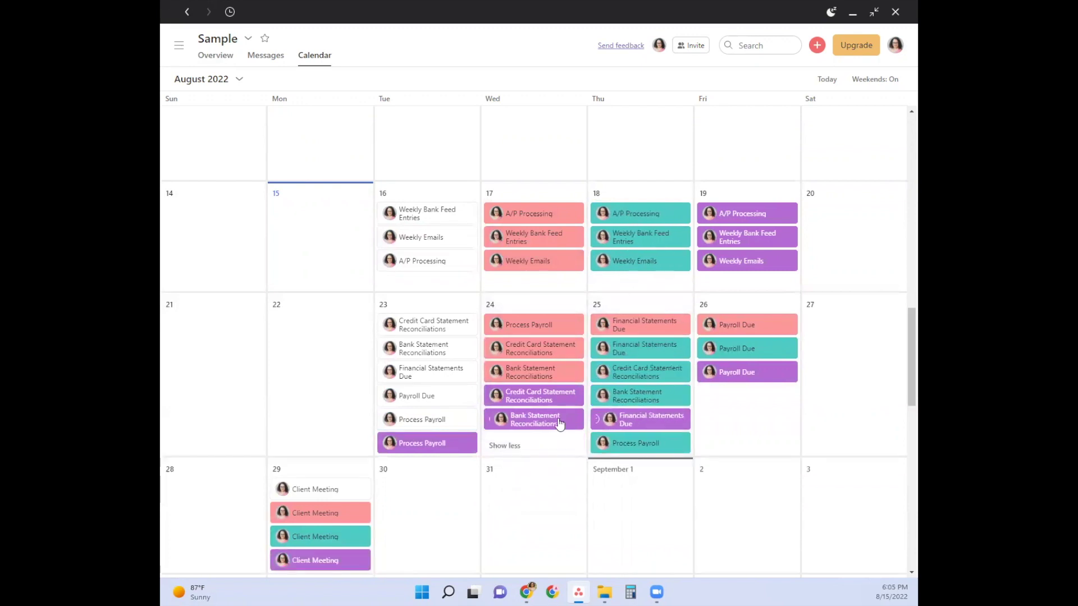
Move Client 3's bank and credit card reconciliations, Financial Statements Due and Process Payroll to August 26.
drag(554, 431, 749, 431)
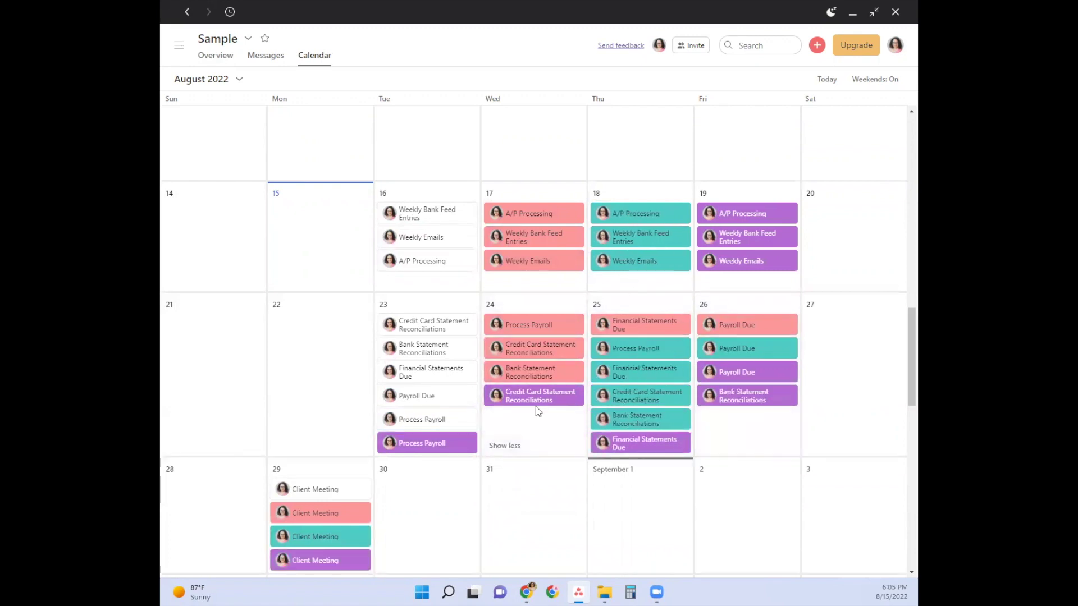
drag(581, 403, 747, 404)
drag(640, 444, 746, 444)
drag(401, 450, 761, 416)
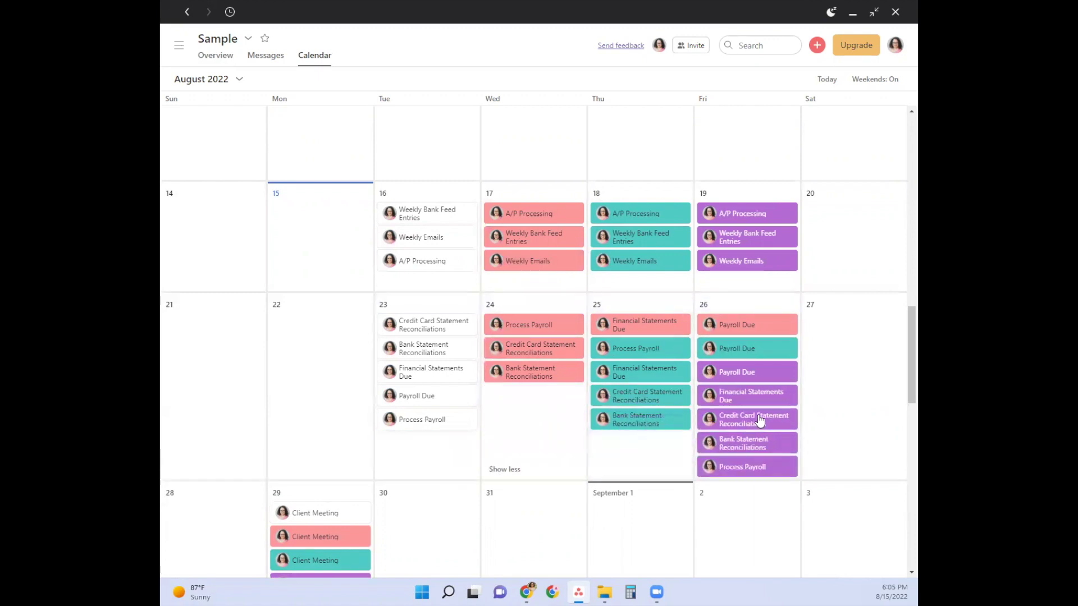
Move Client 1's Payroll Due and Financial Statements Due to August 24, and Client 2's Payroll Due to August 25.
drag(730, 325, 556, 418)
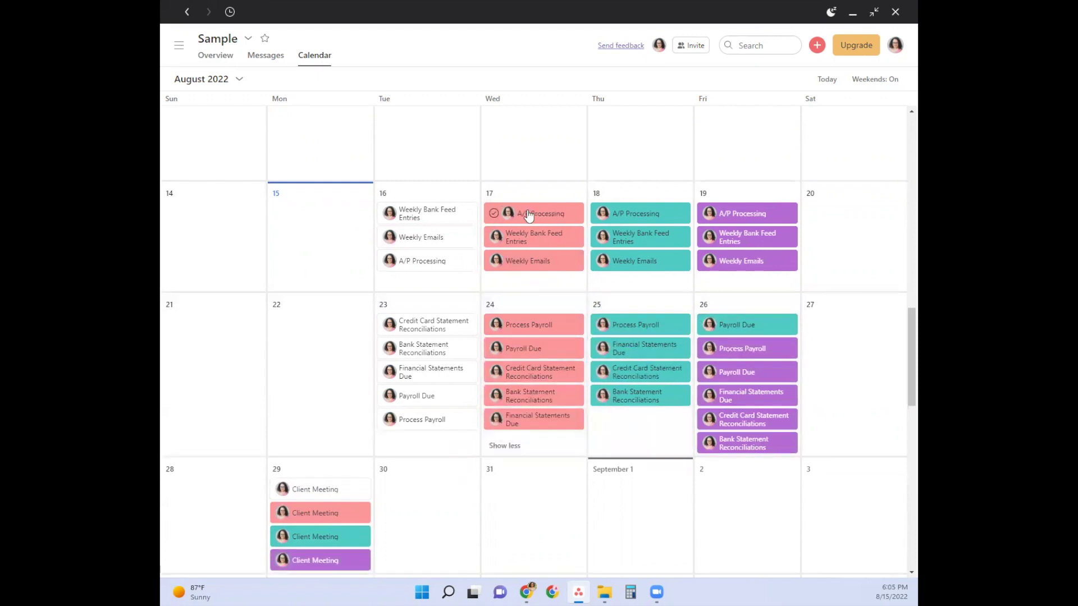
drag(761, 327, 651, 398)
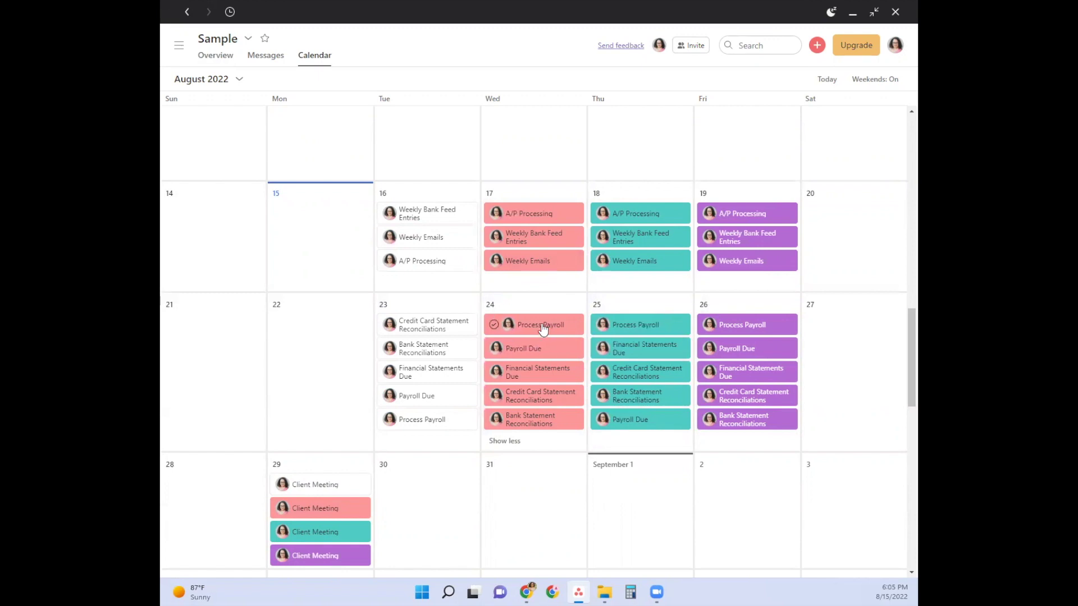
Reschedule Payroll Due to August 26 for Client 1, August 29 for Client 2 and August 30 for Client 3.
drag(540, 353, 744, 351)
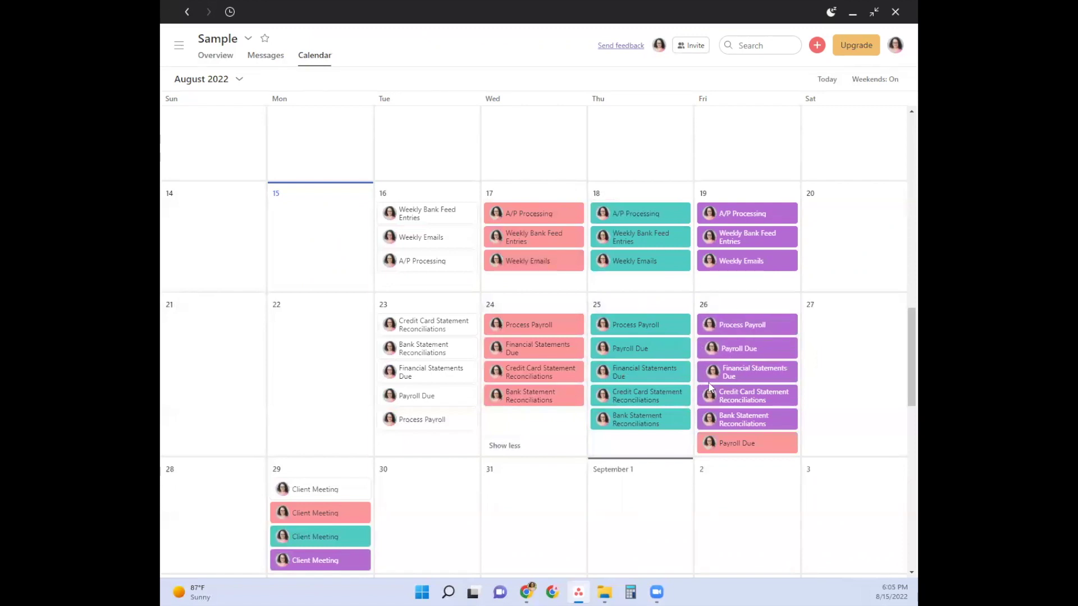
drag(652, 349, 310, 528)
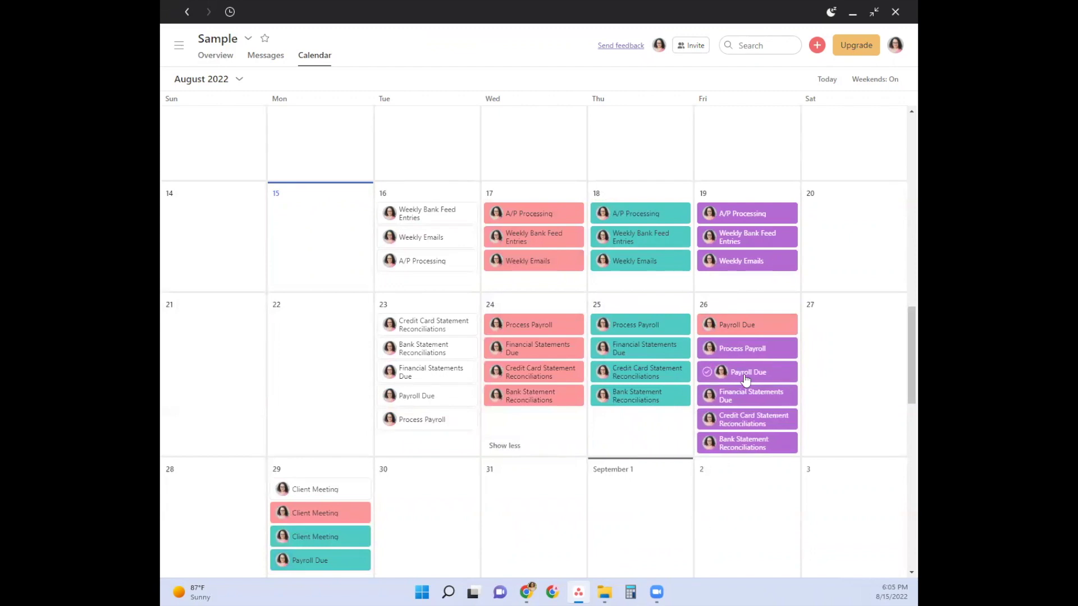
drag(741, 372, 433, 549)
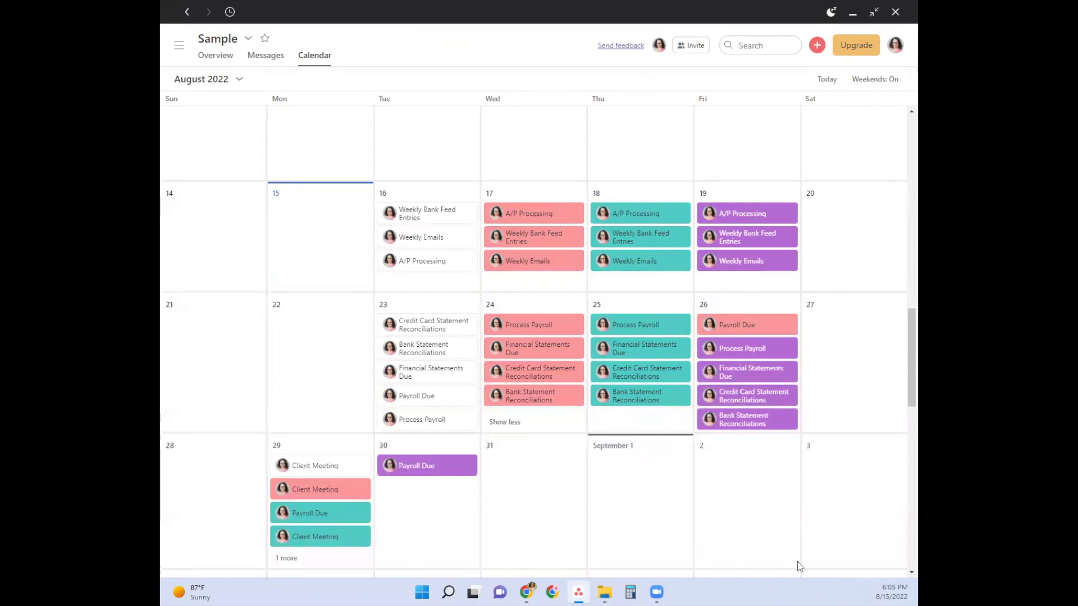
scroll(632, 471, down, 3)
scroll(632, 457, up, 3)
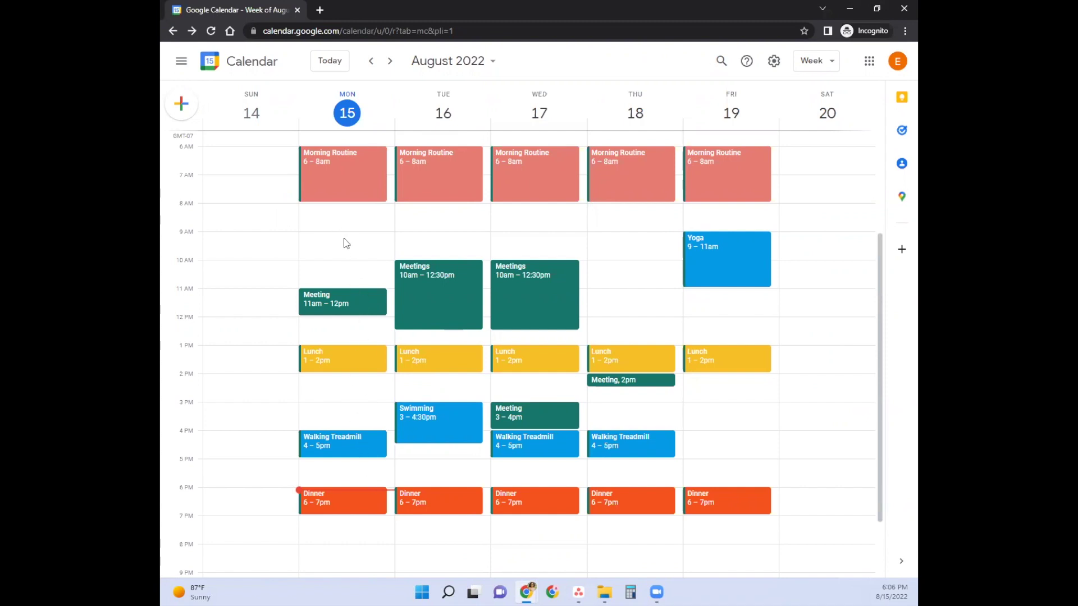
In Google Calendar, add a "CEO Time" event on Monday, August 15 from 8 to 11am.
click(345, 215)
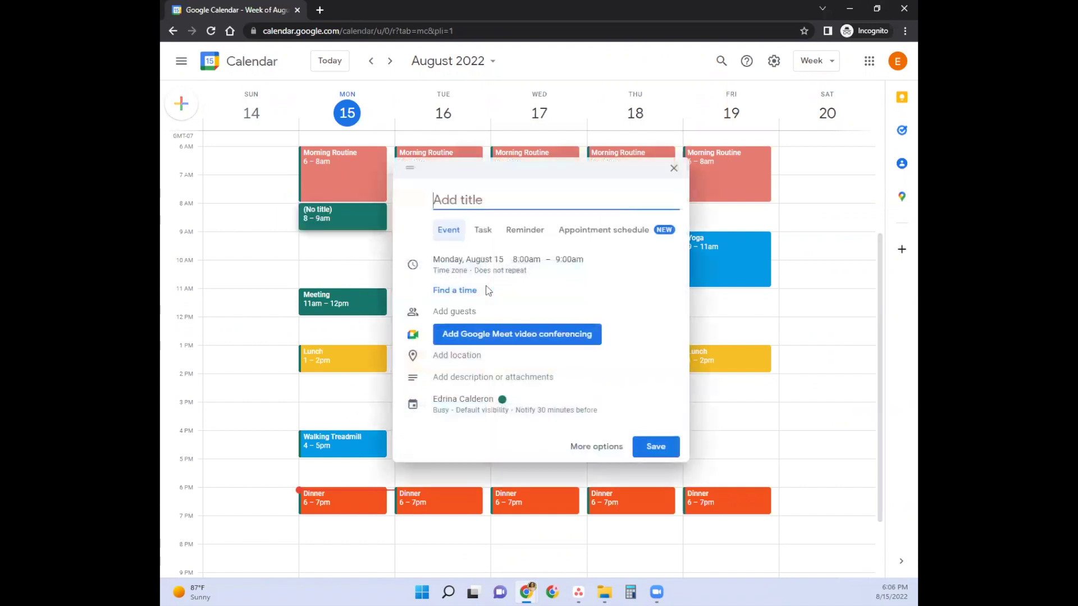
text(CEO Time)
key(Return)
drag(357, 230, 355, 286)
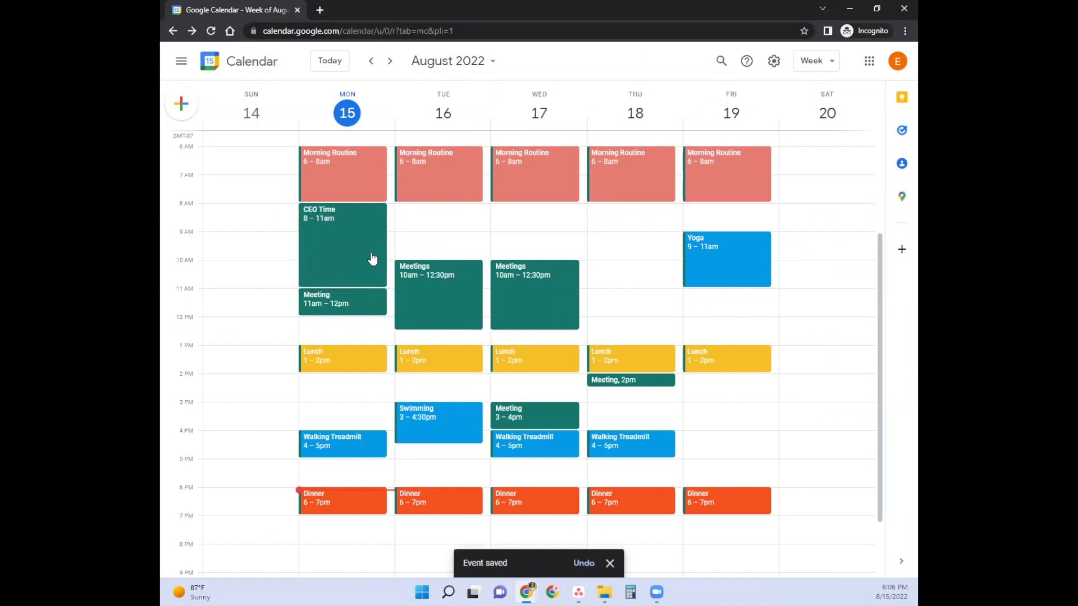
Add a "YouTube Recording" event on Monday, August 15 from 2 to 6pm.
click(354, 386)
text(YouTube Recording)
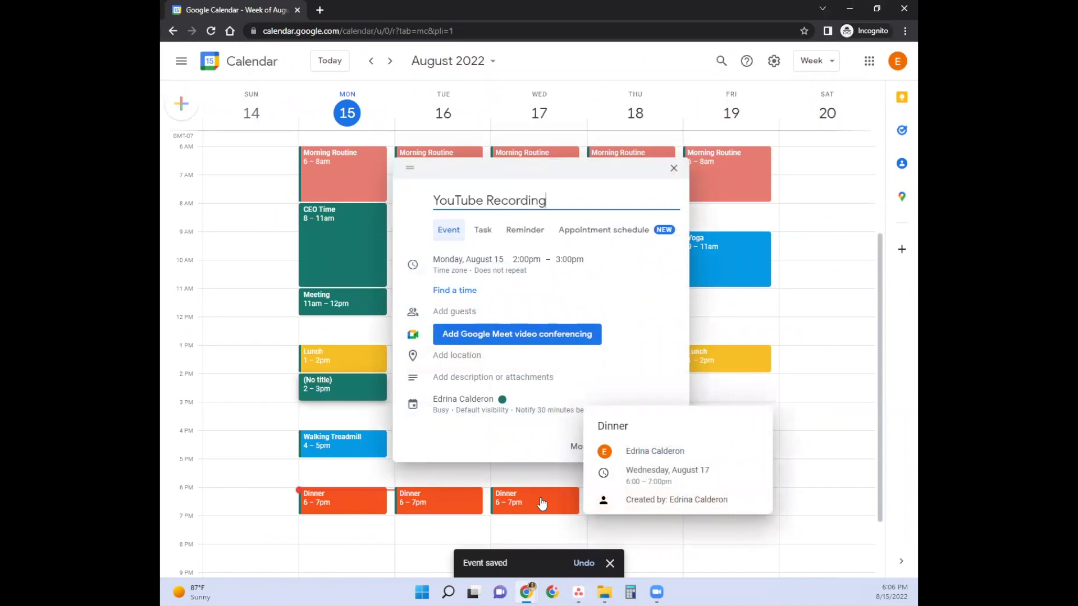
key(Return)
drag(348, 398, 363, 486)
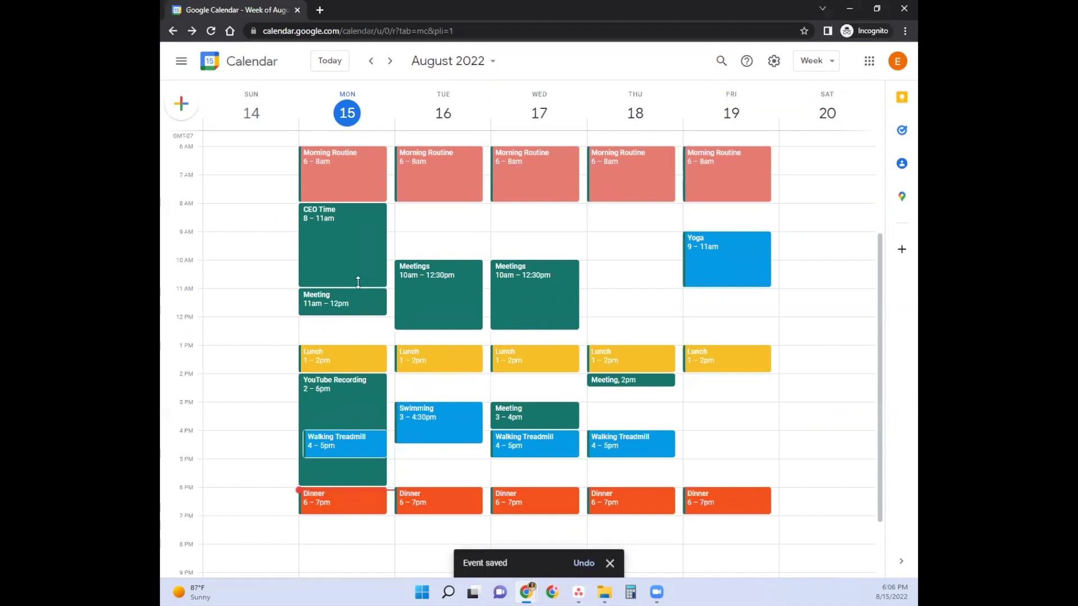
Change Monday's morning CEO Time to 9–11am and add another "CEO Time" event from 12 to 1pm.
mouse_move(358, 281)
mouse_down()
mouse_move(365, 257)
mouse_move(353, 265)
mouse_up()
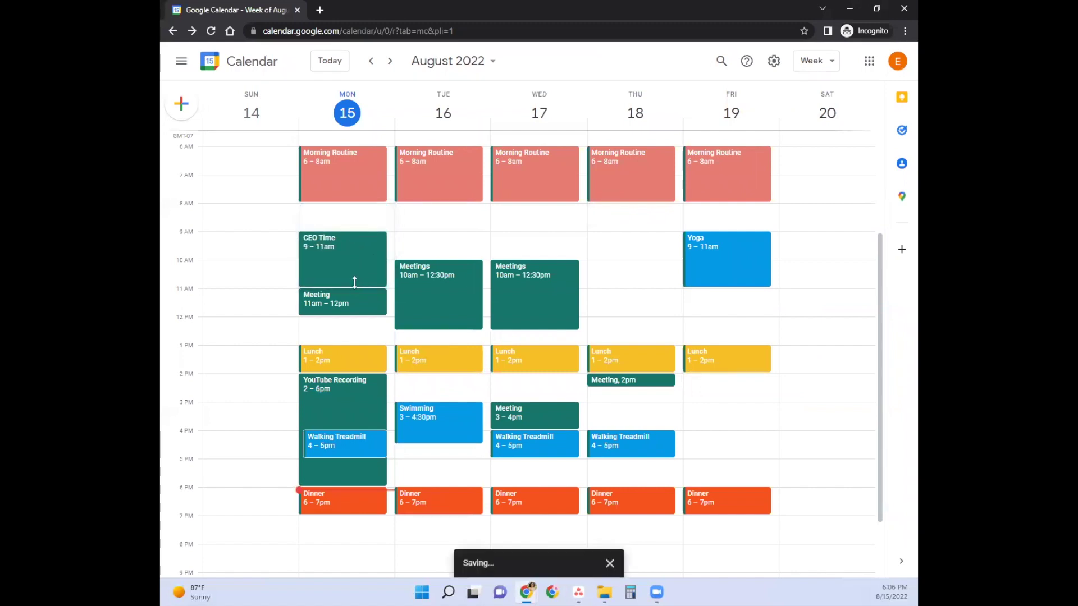
click(362, 324)
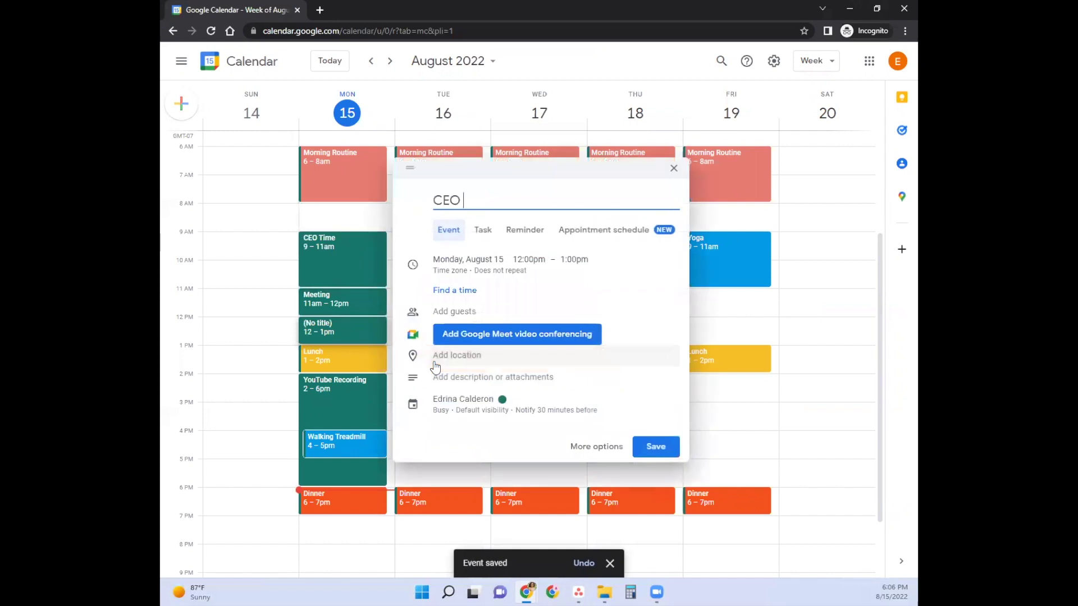
text(CEO Time)
key(Return)
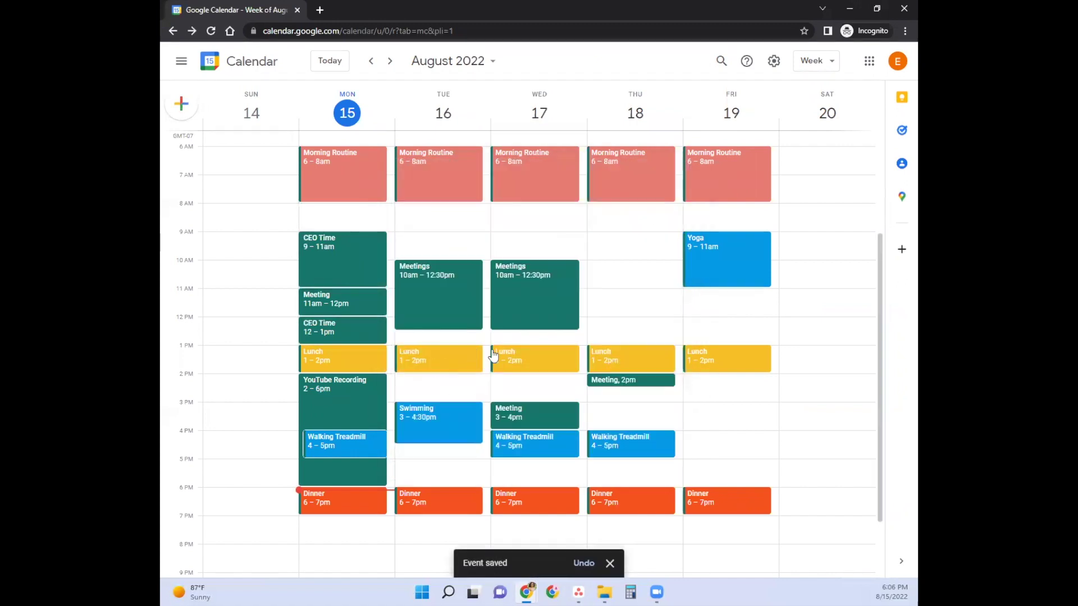
Check Asana's task calendar and, in Google Calendar, add a "Template Client" event on Tuesday, August 16 from 9 to 10am.
click(850, 9)
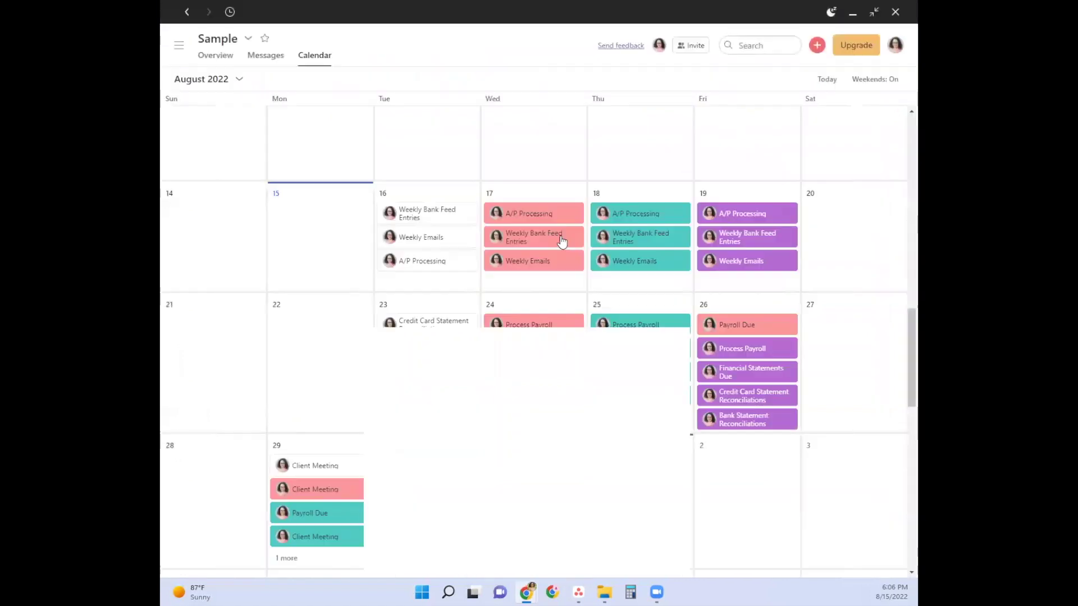
key(alt+Tab)
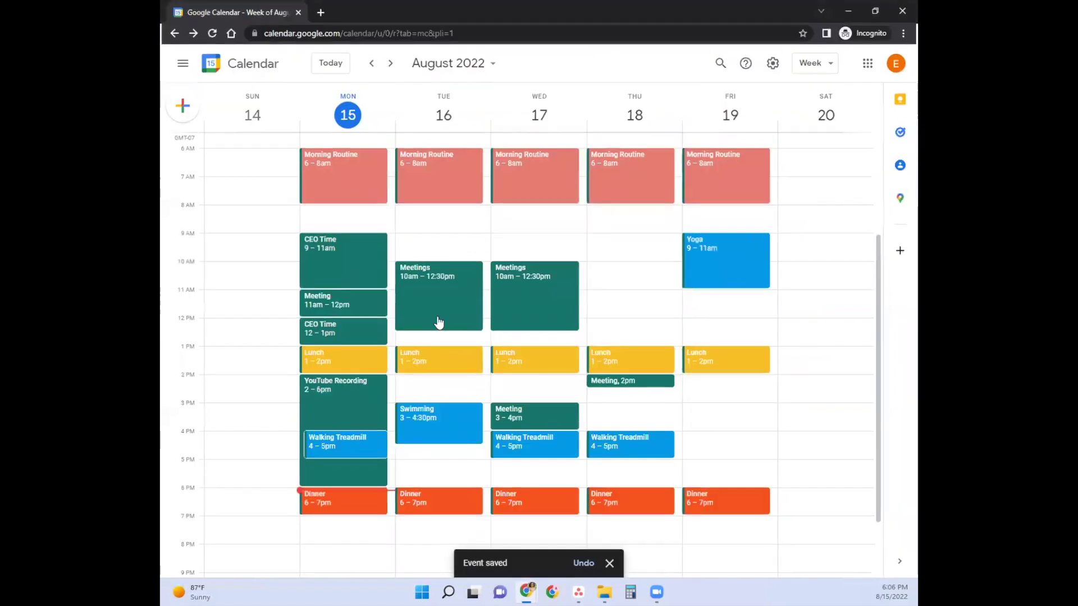
click(424, 240)
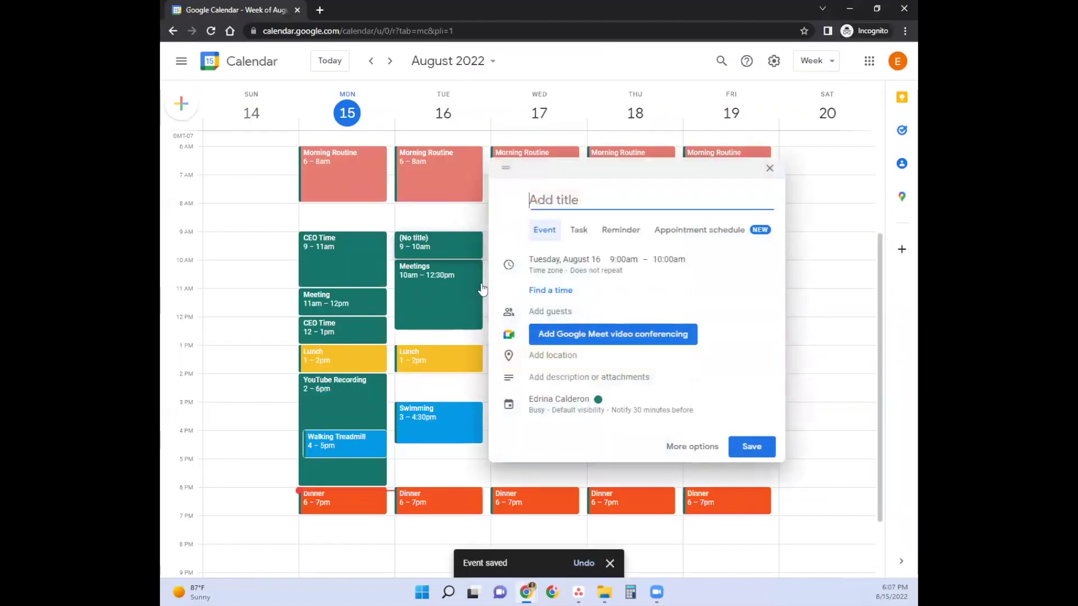
text(Template Client)
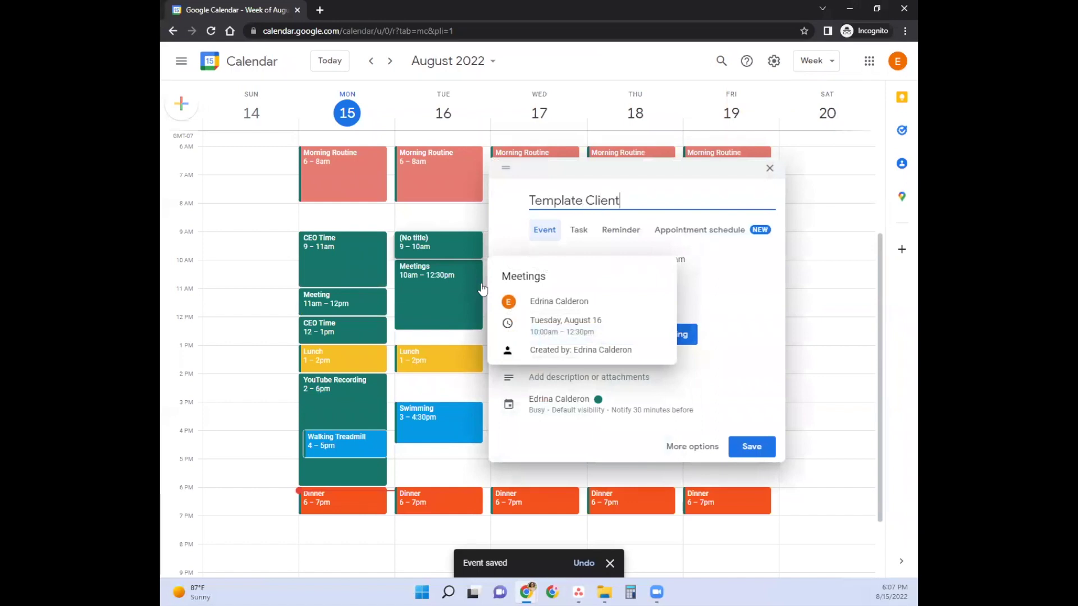
key(ctrl+a)
key(ctrl+c)
key(Return)
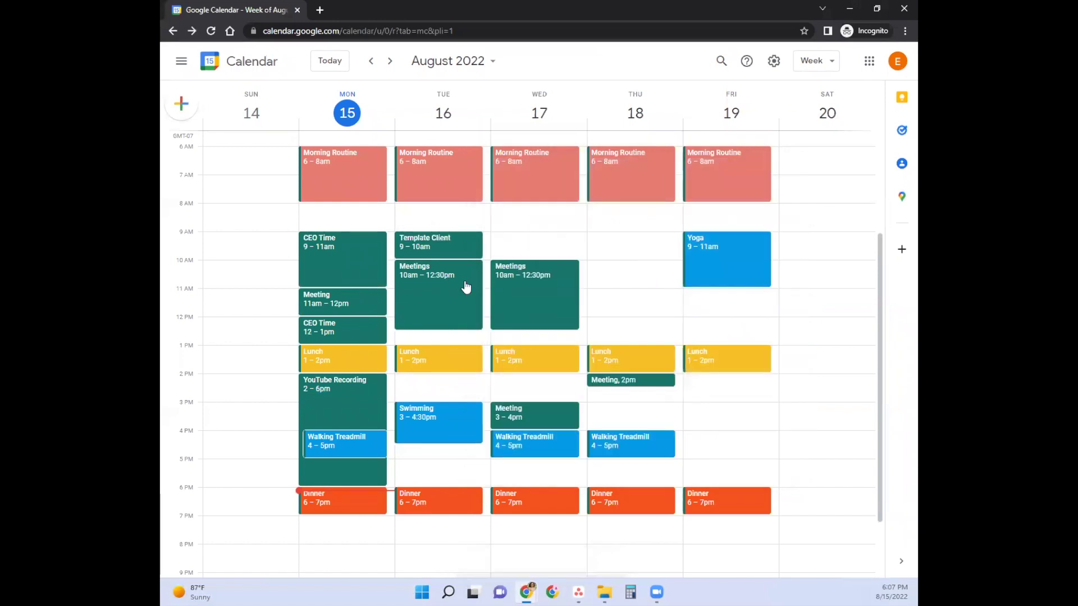
Add two more "Template Client" events on Tuesday, August 16, from 12:30 to 1pm and from 2 to 3pm.
click(442, 335)
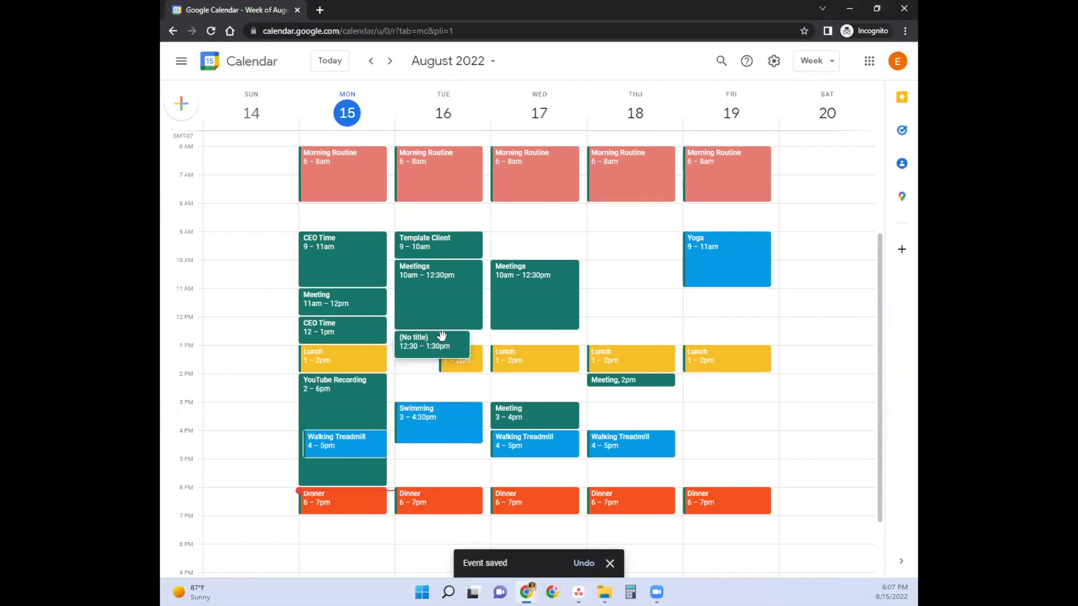
key(ctrl+v)
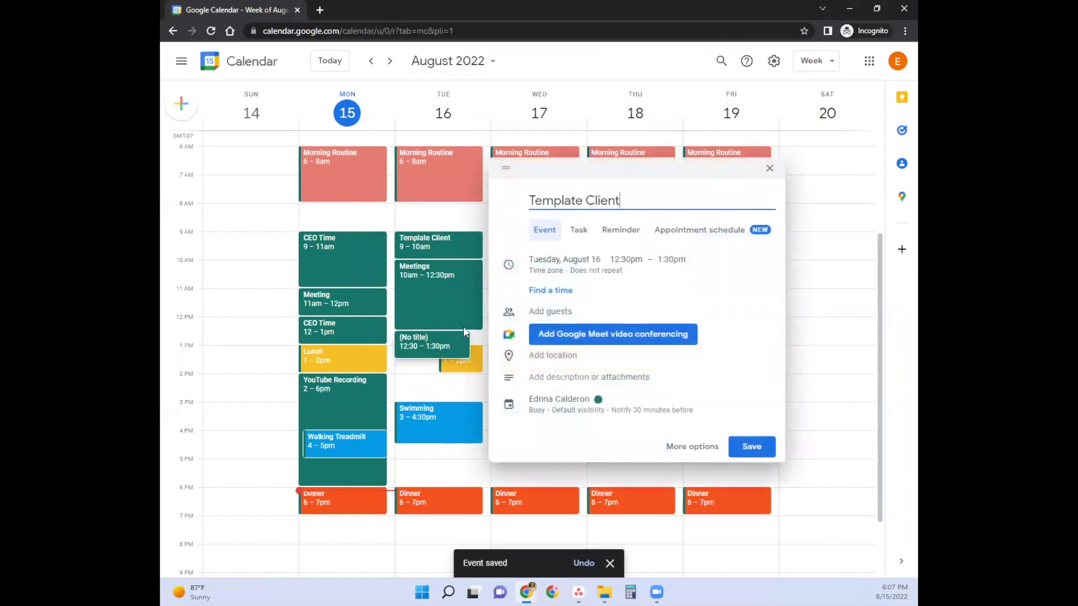
click(671, 259)
click(675, 284)
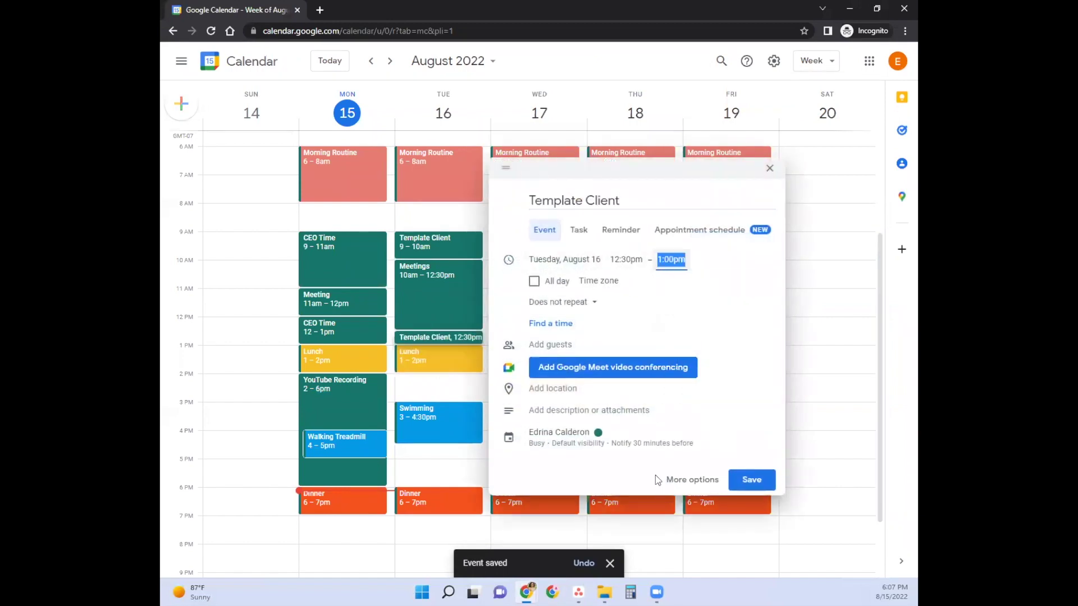
click(753, 480)
click(427, 386)
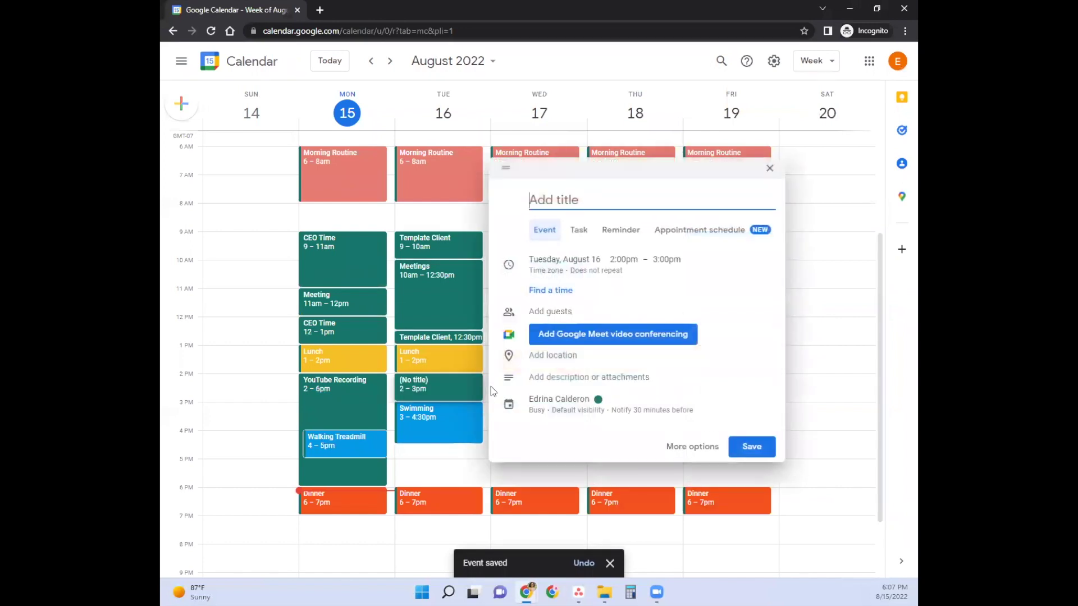
key(ctrl+v)
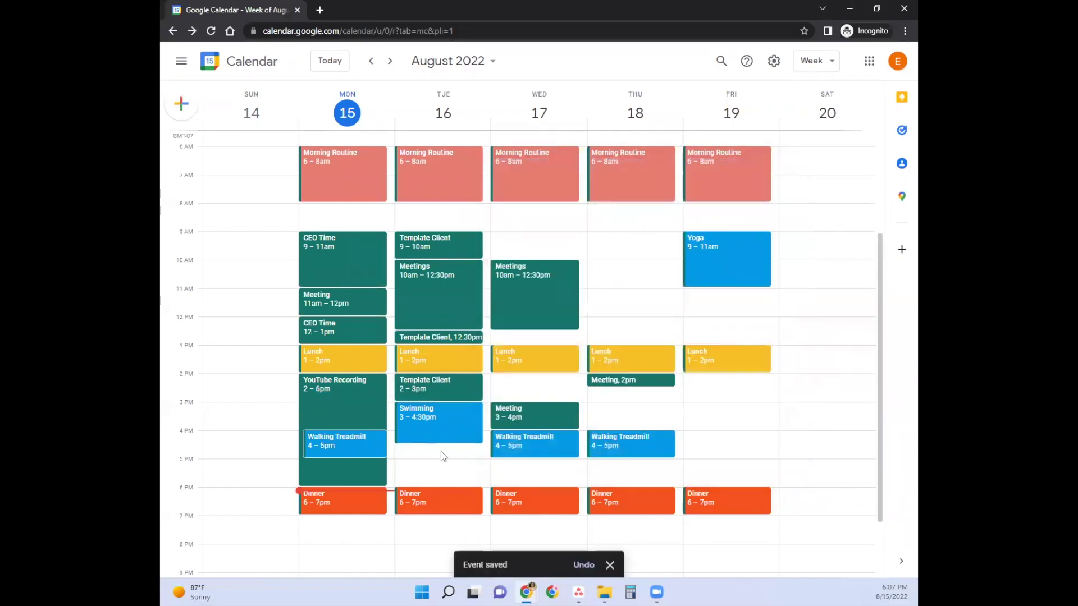
Add a "Template Client" event on Tuesday, August 16 from 4:30 to 6pm.
click(440, 454)
key(ctrl+v)
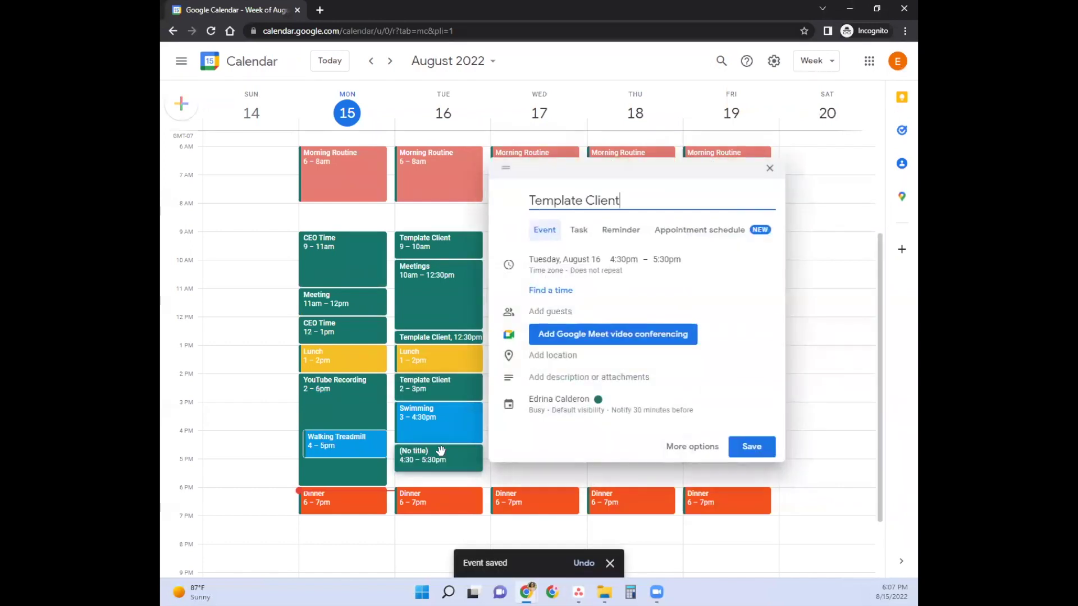
click(663, 262)
click(667, 260)
click(691, 358)
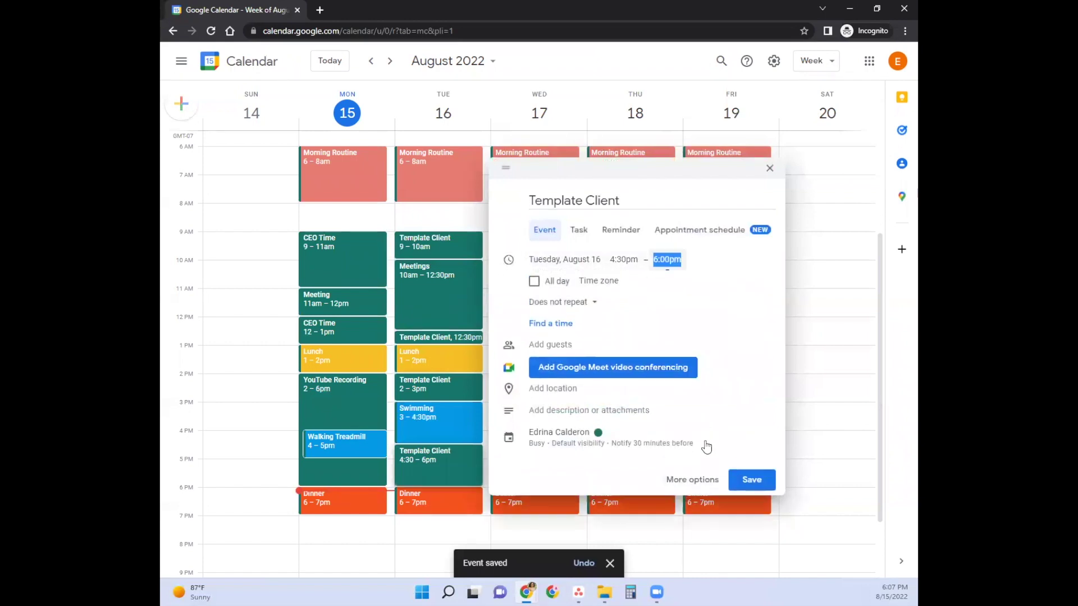
click(753, 481)
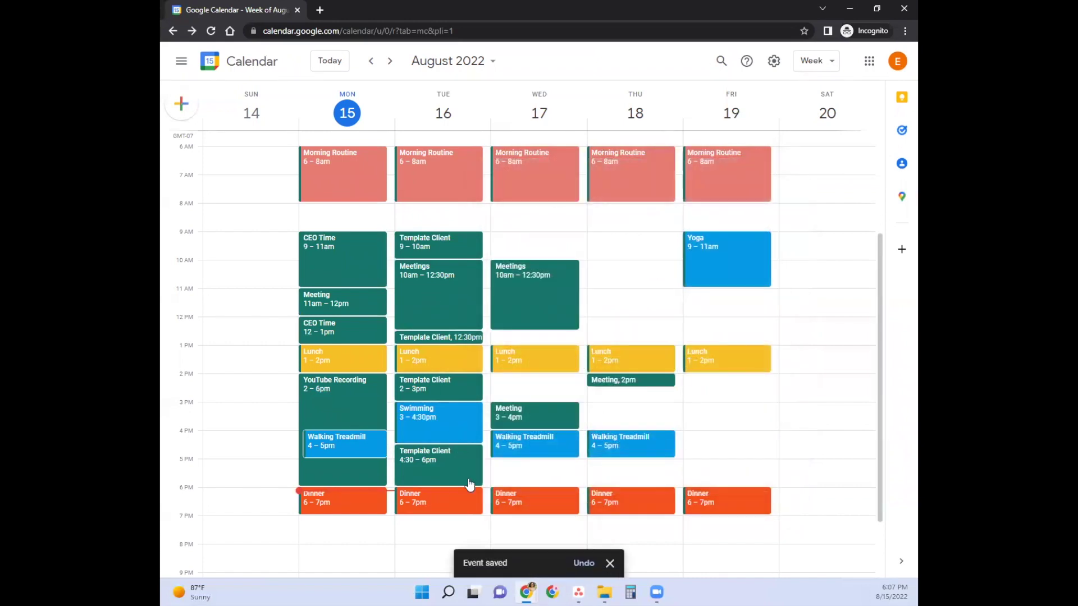
Add a "Client 1" event on Wednesday, August 17 from 9 to 10am.
click(547, 237)
text(Client 1)
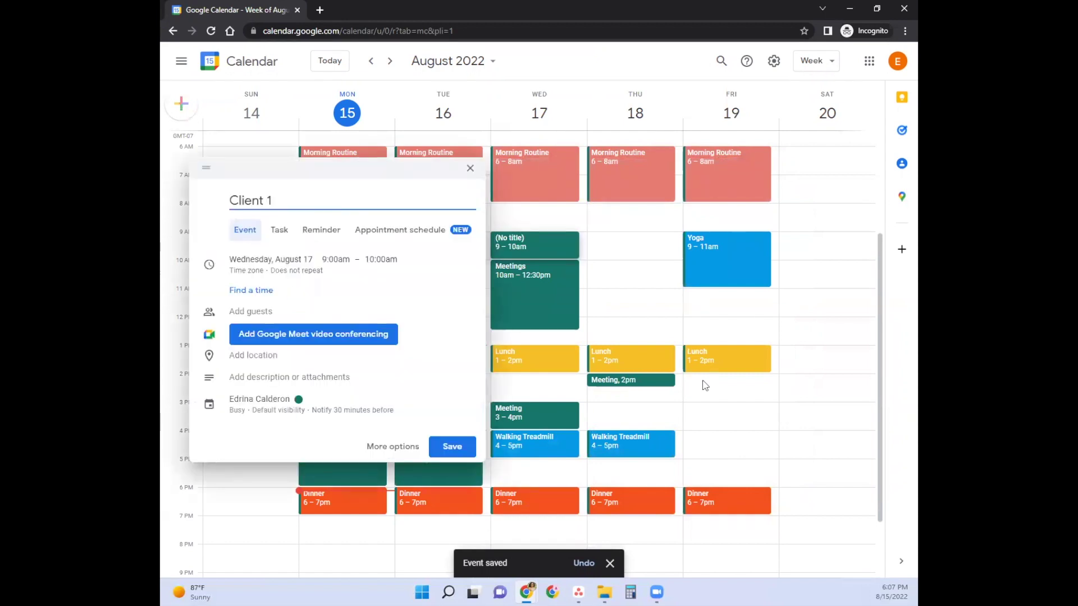
key(ctrl+a)
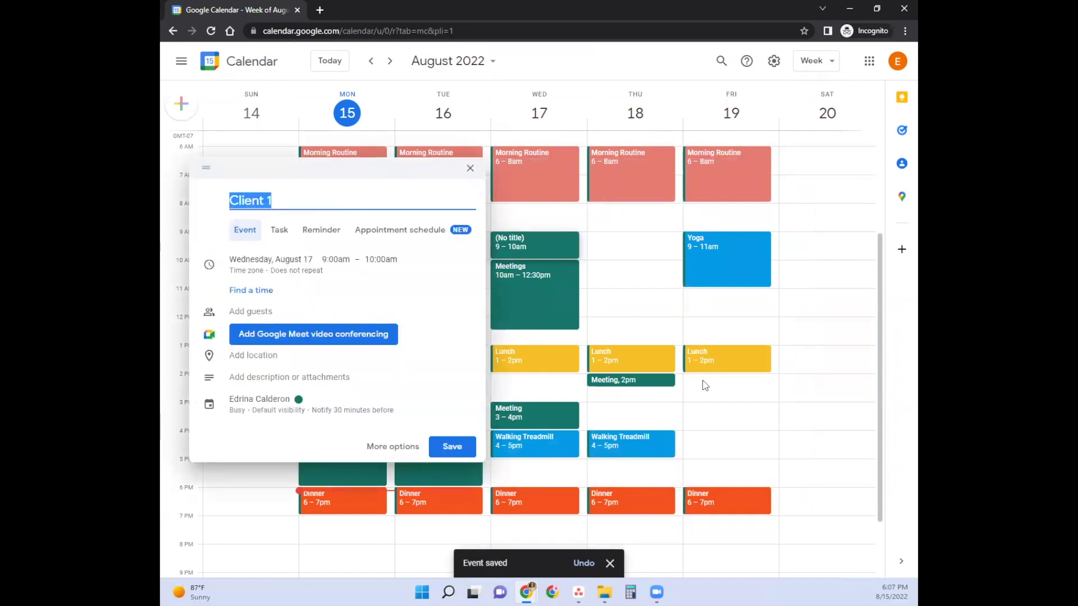
click(466, 447)
Add two more "Client 1" events on Wednesday, August 17, from 12:30 to 1pm and from 2 to 3pm.
click(549, 335)
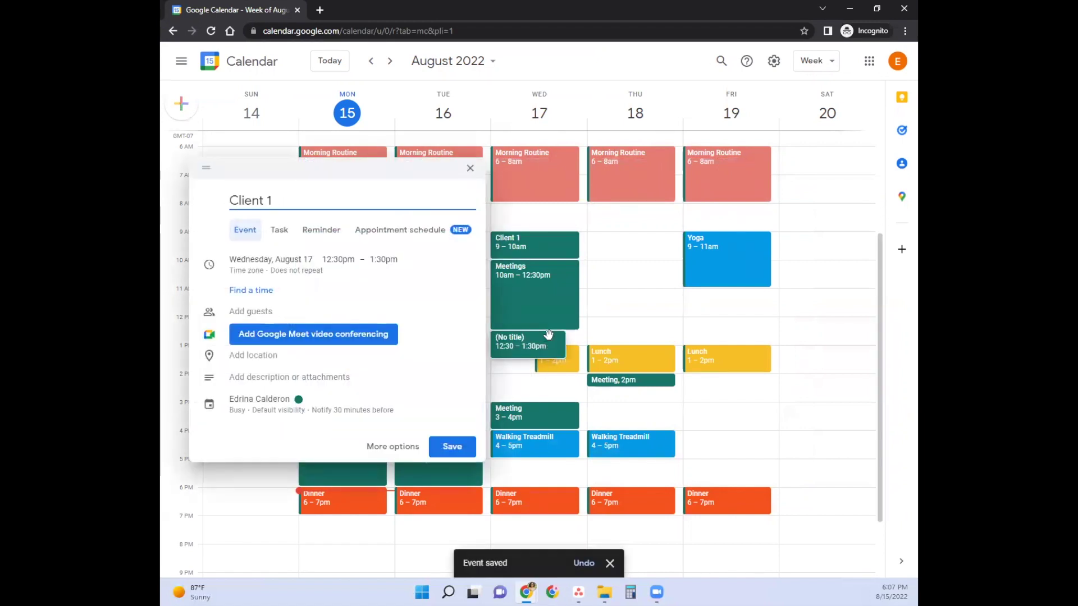
click(383, 260)
click(404, 287)
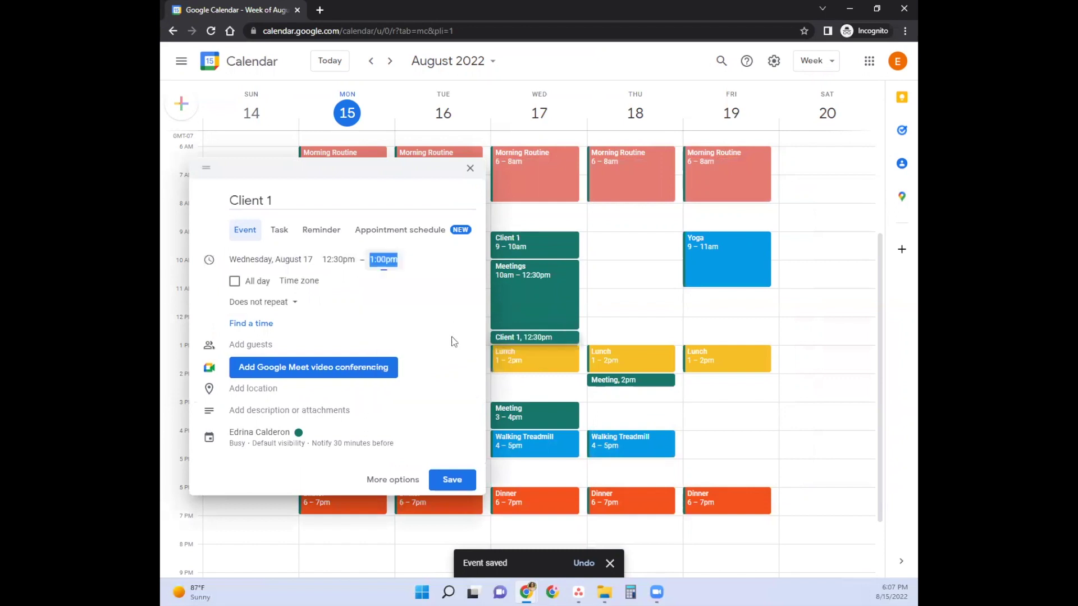
click(452, 481)
click(532, 375)
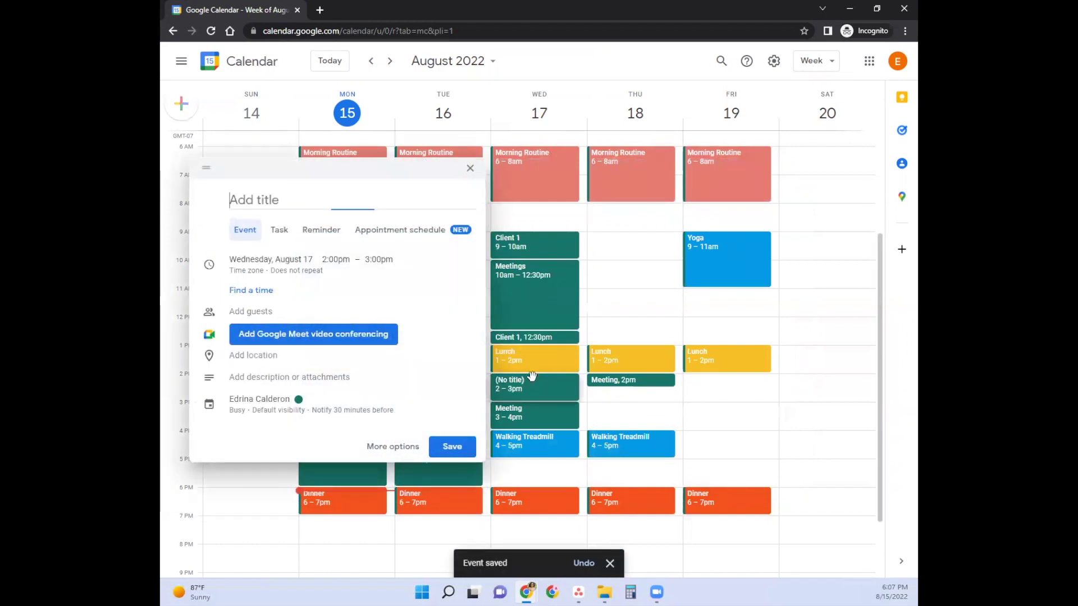
text(Client 1)
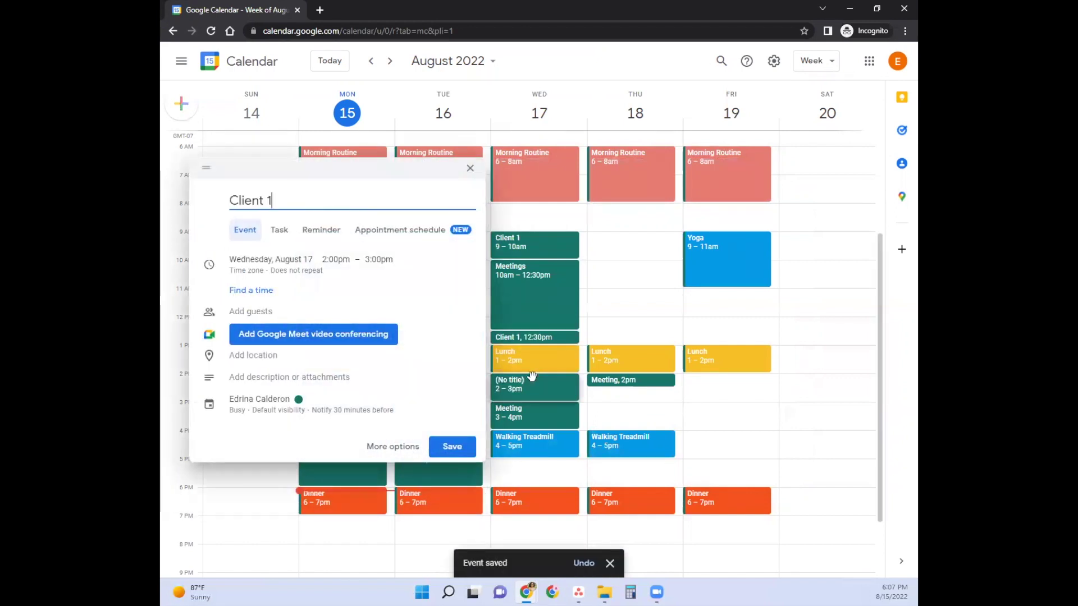
click(452, 447)
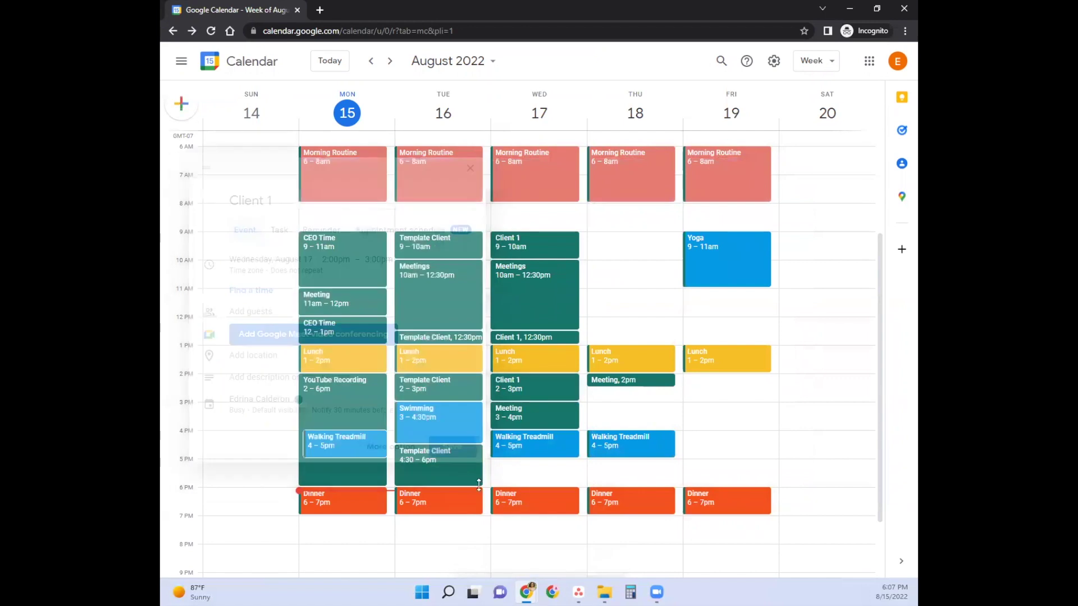
Add a "Client 1" event on Wednesday, August 17 from 4 to 6pm, overlapping Walking Treadmill.
click(584, 444)
text(Client 1)
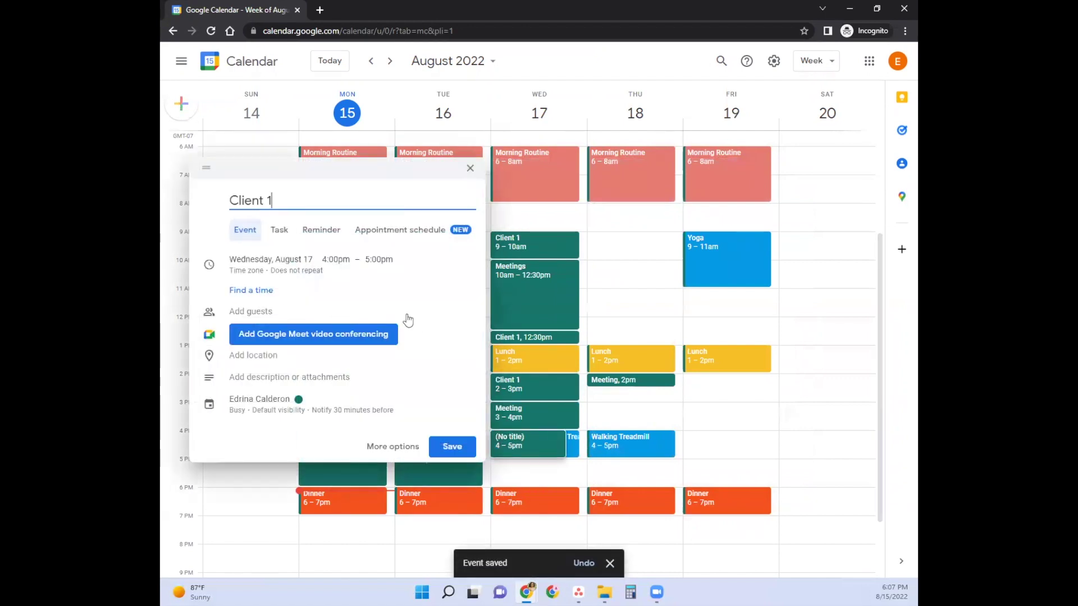
click(380, 260)
click(393, 381)
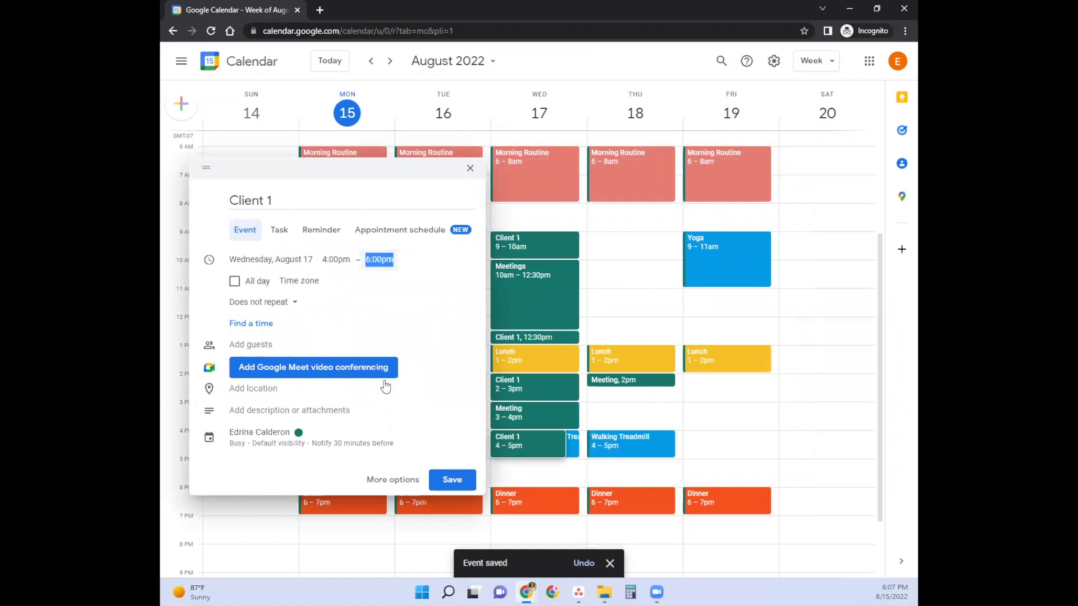
click(453, 480)
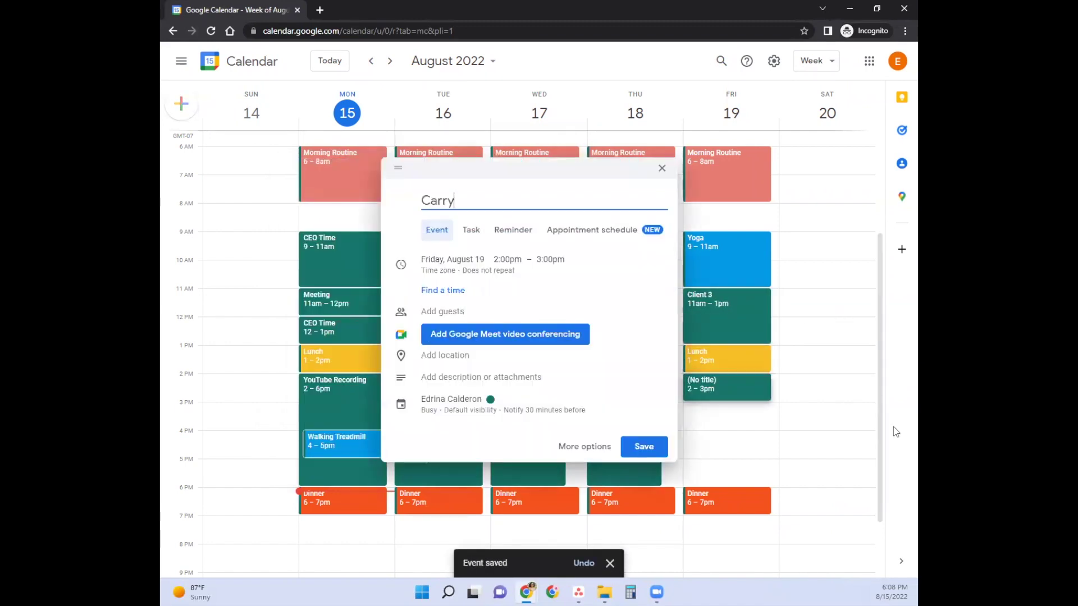
Title the new Friday, August 19 event from 2 to 3pm "Carryover tasks".
text(over tassk)
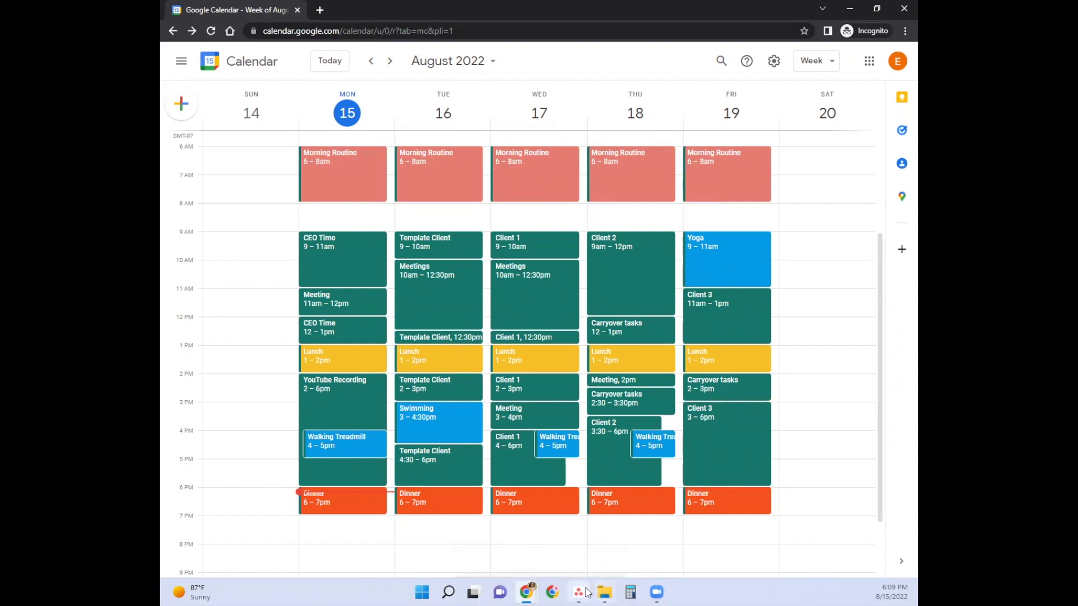
In Asana, move Client 1's A/P Processing task to August 16 and Client 3's A/P Processing task to August 18.
mouse_move(584, 594)
click(596, 522)
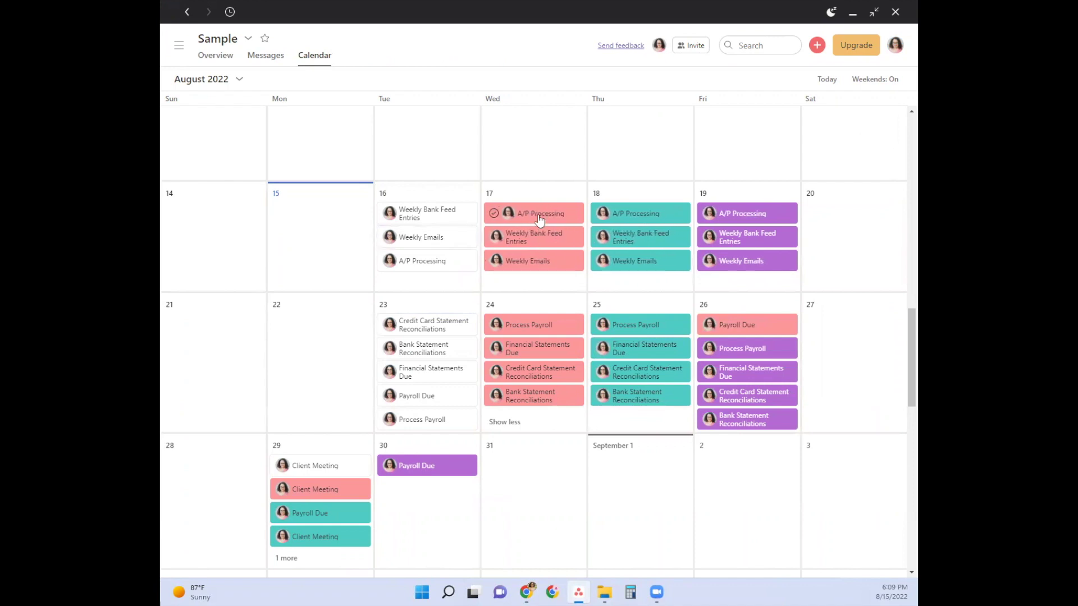
drag(524, 217, 452, 239)
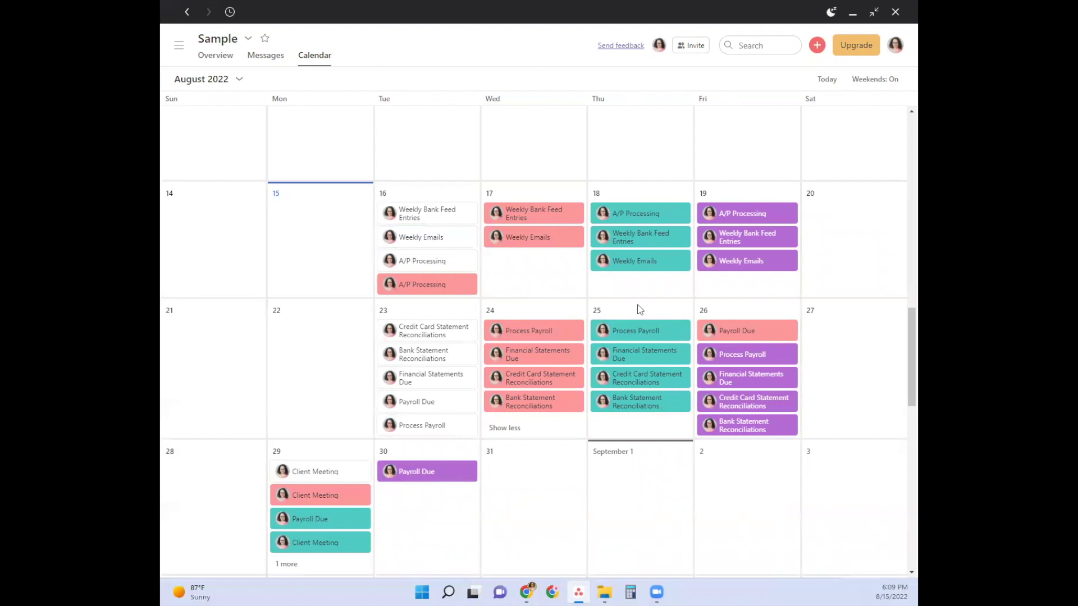
drag(758, 216, 661, 284)
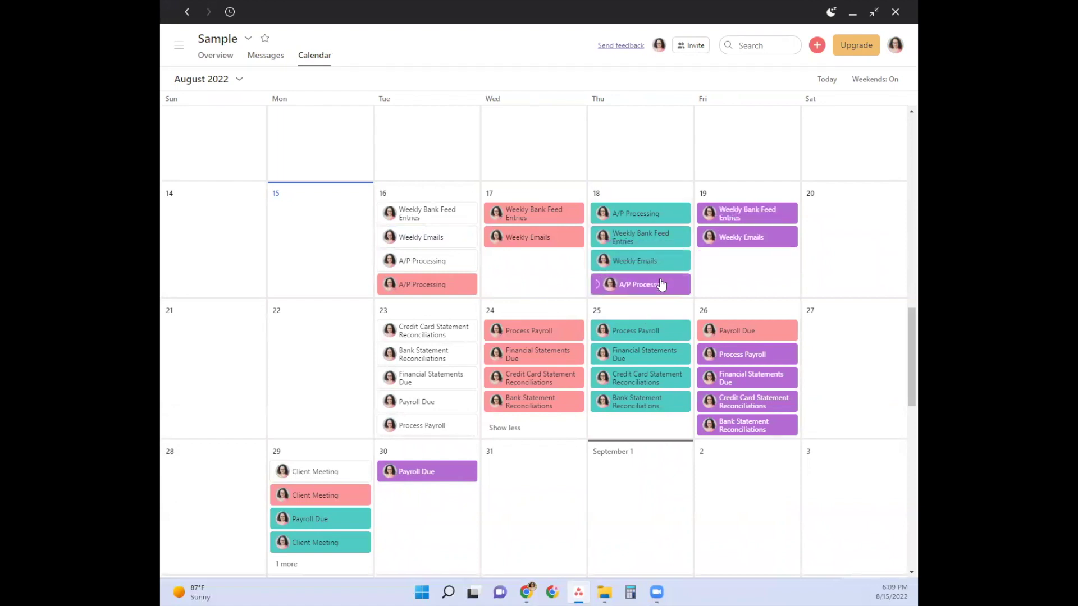
click(852, 12)
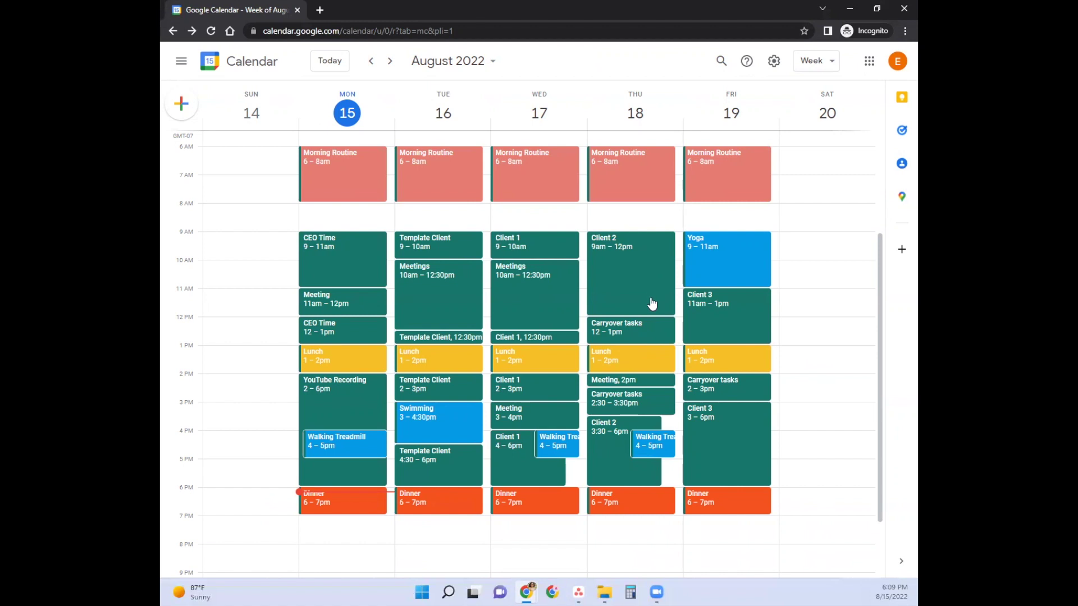
key(alt+Tab)
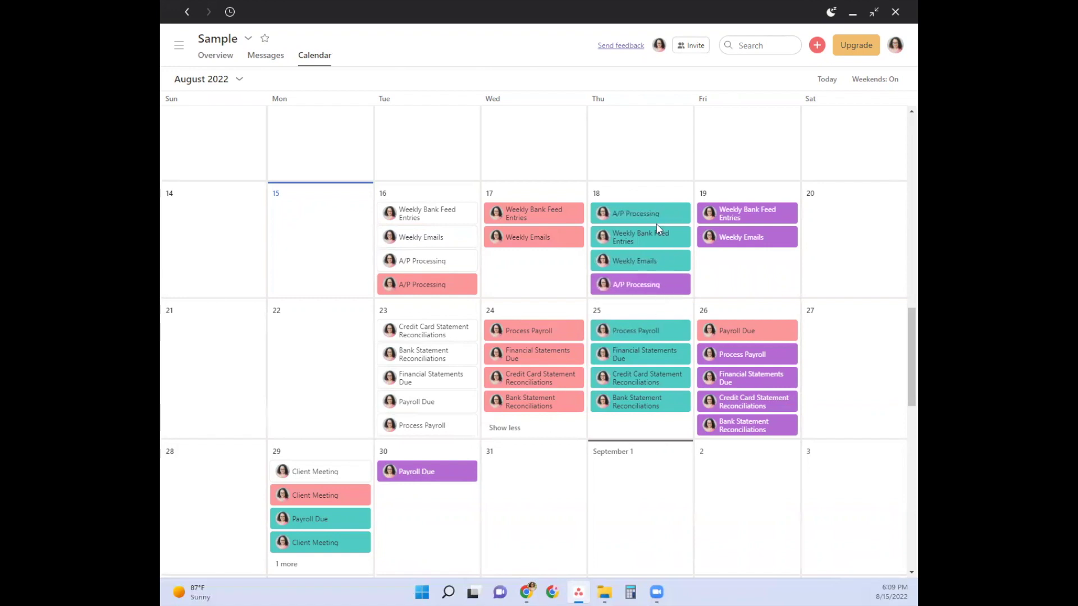
key(alt+Tab)
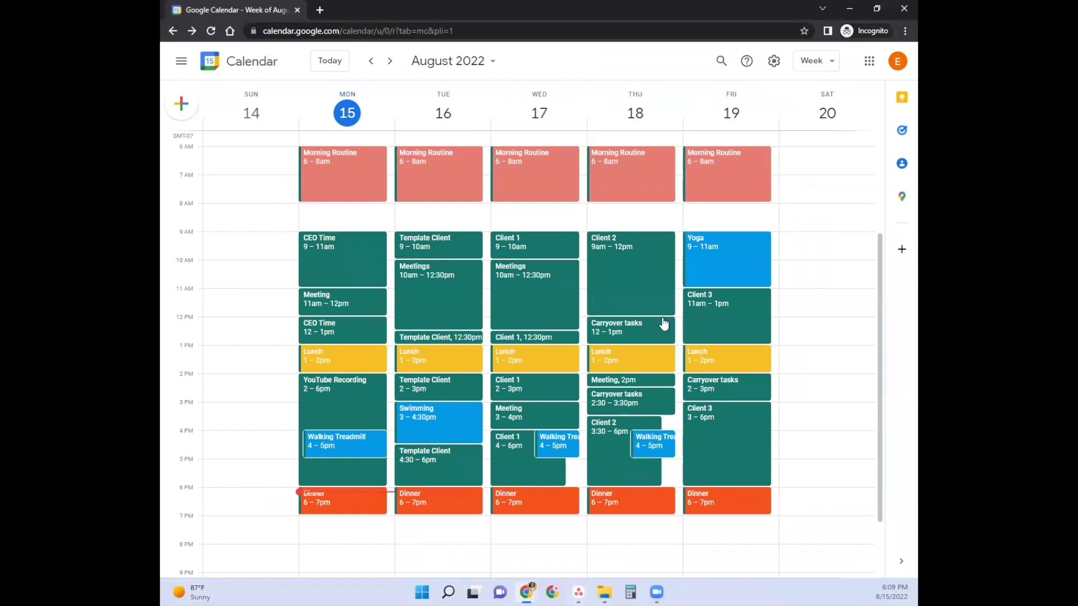
click(636, 334)
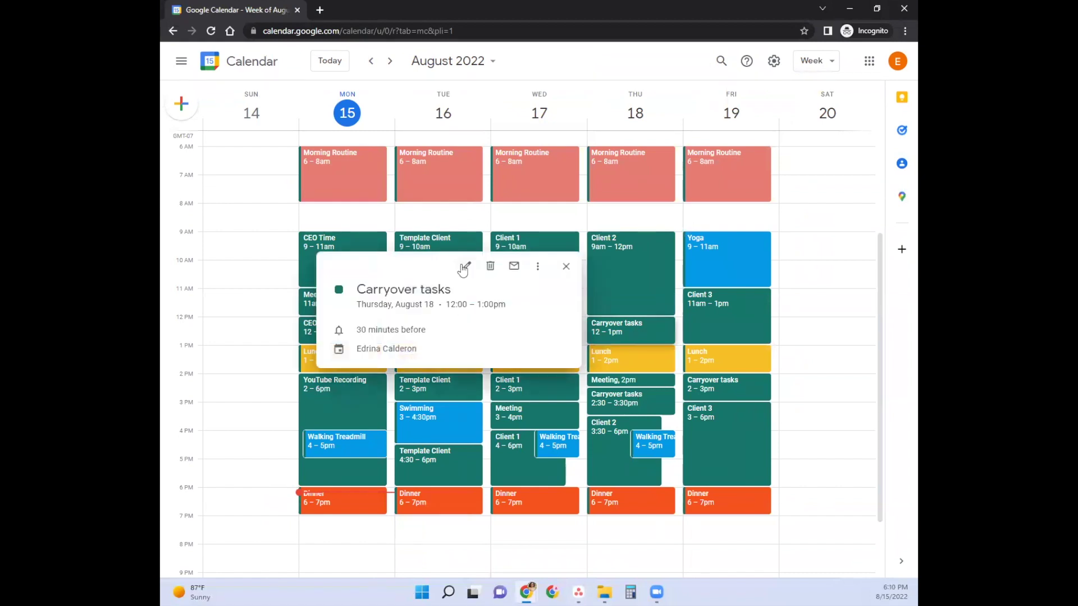
click(461, 267)
drag(316, 68, 198, 90)
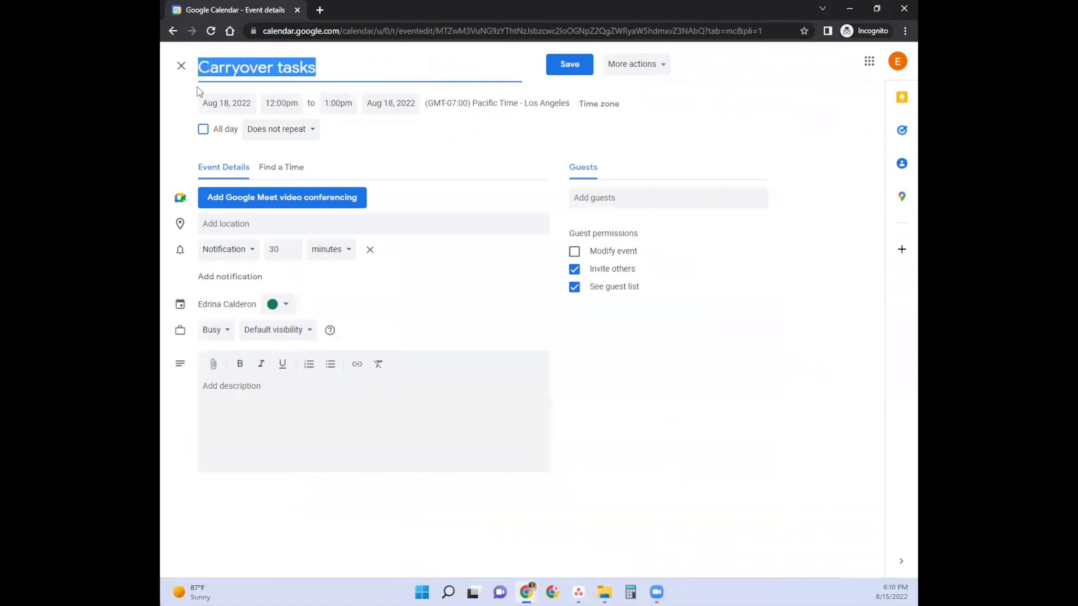
text(Client 3)
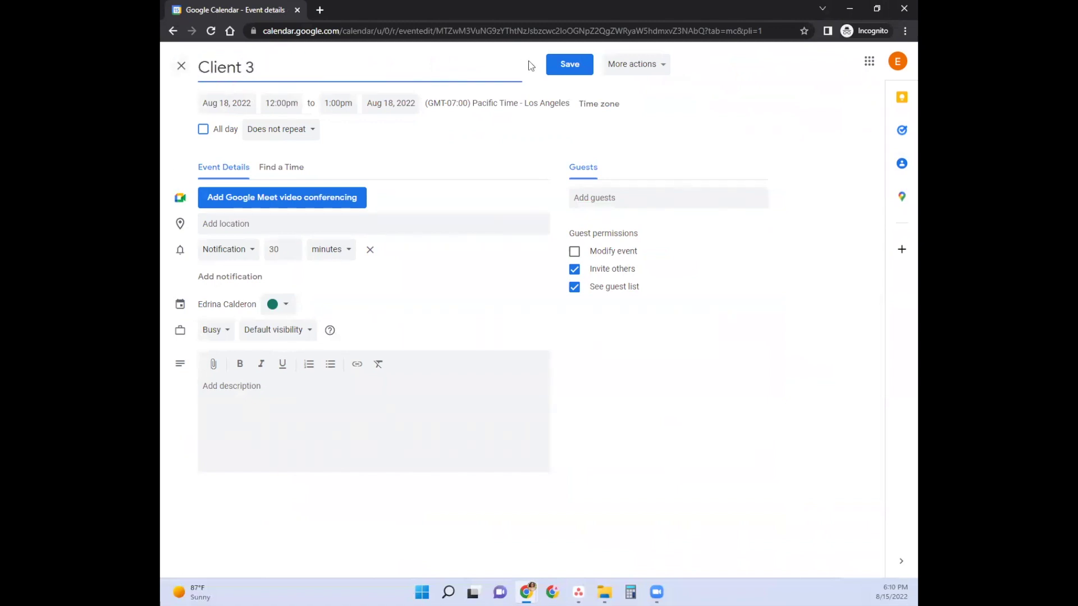
click(569, 64)
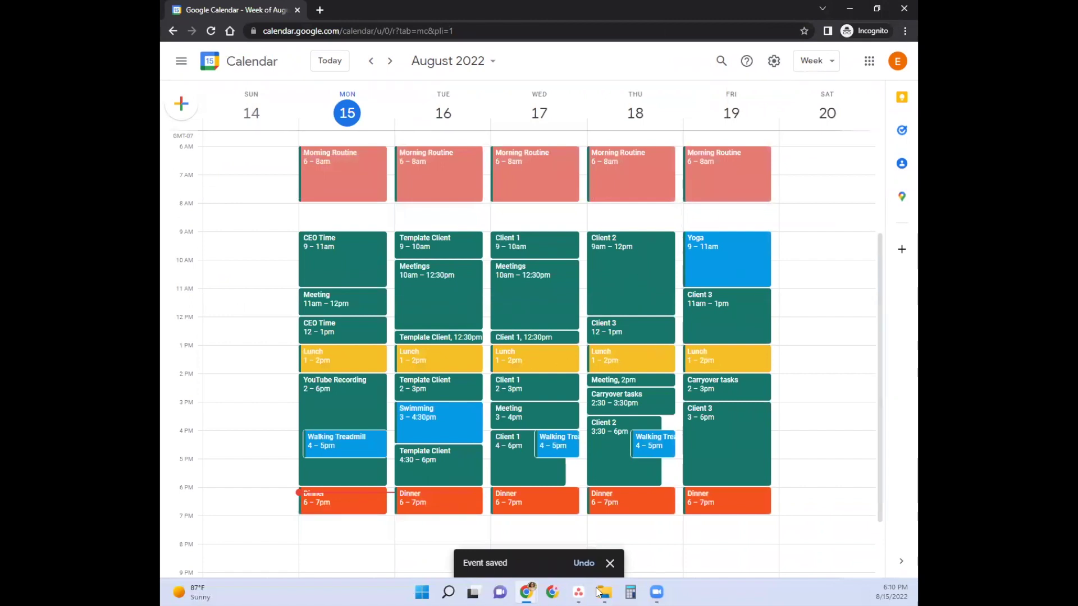
click(580, 593)
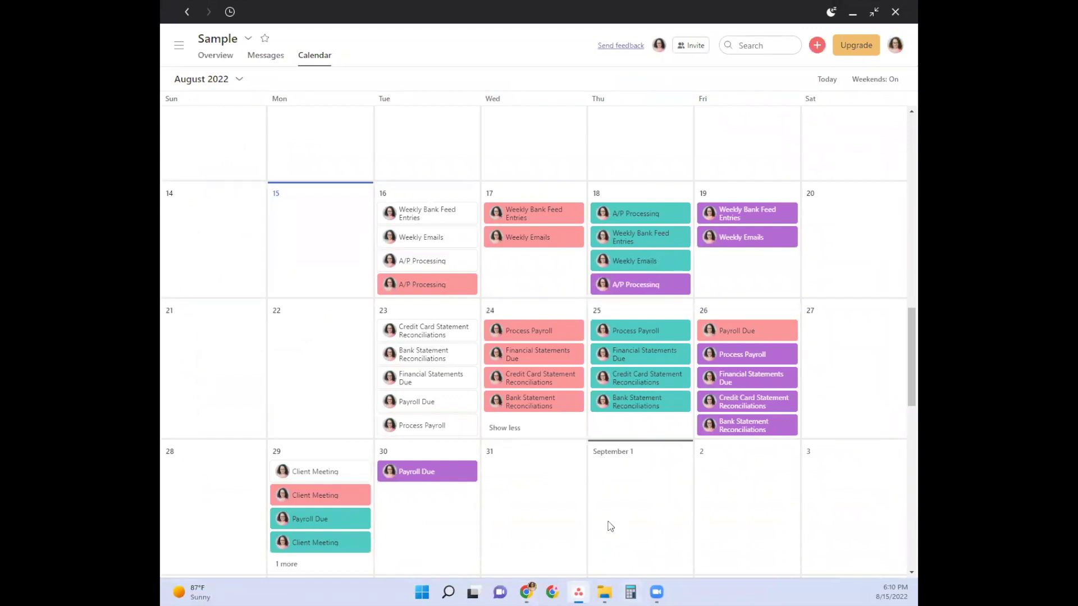
In Google Calendar, view the details of the Client 2 event on Thursday, August 18 from 9am to 12pm.
click(580, 593)
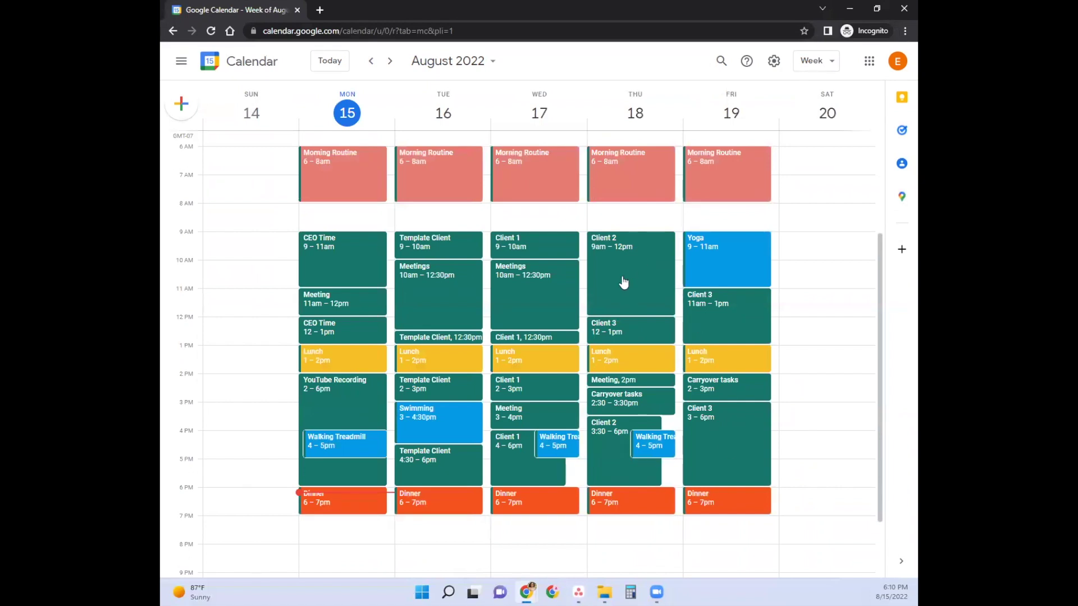
click(614, 253)
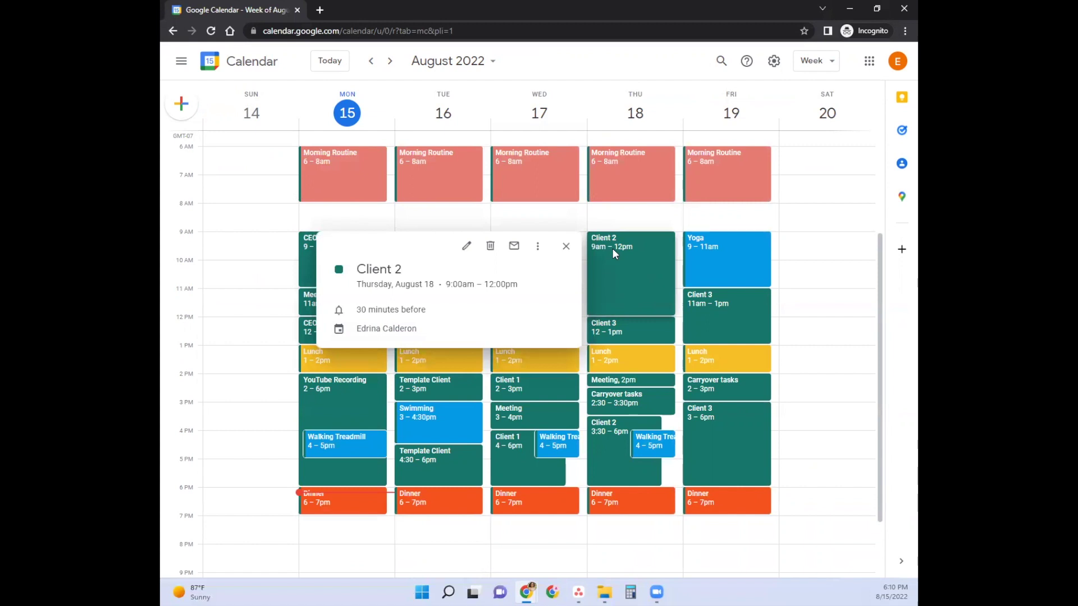
click(568, 247)
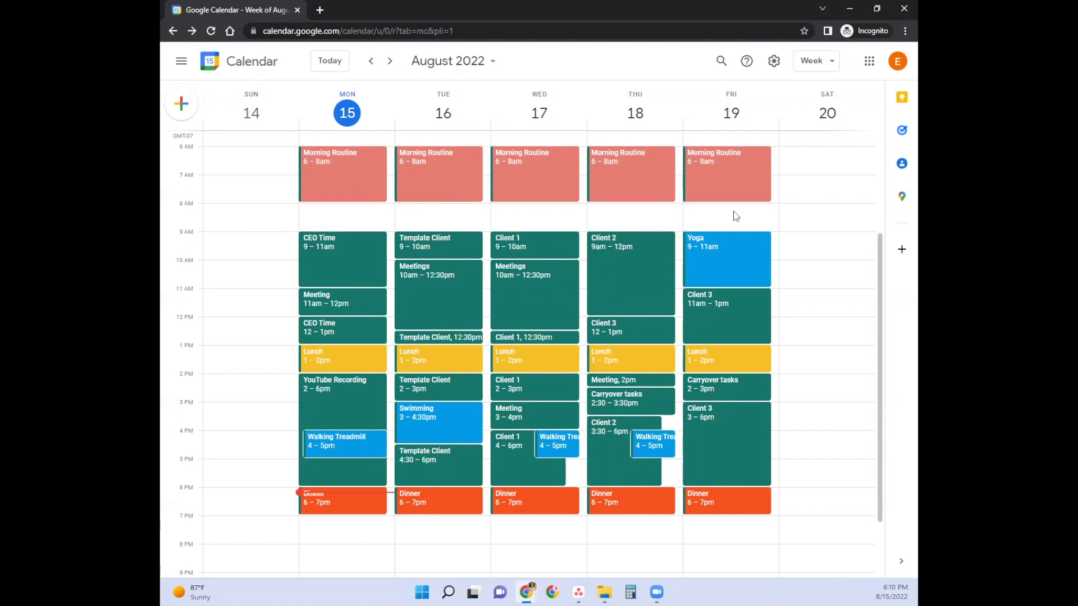
click(876, 9)
key(super+Down)
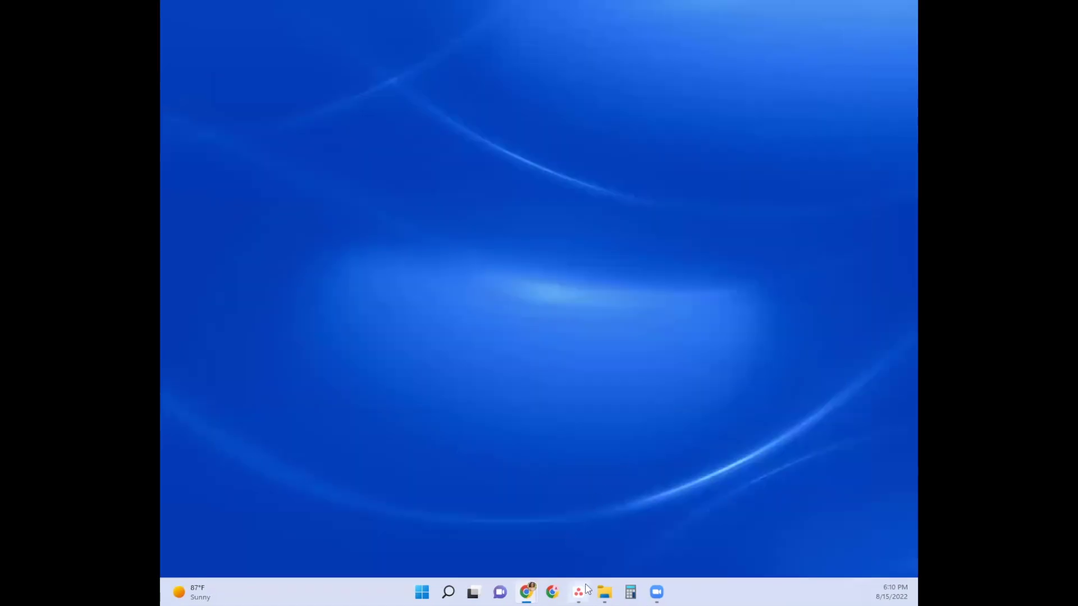
click(584, 593)
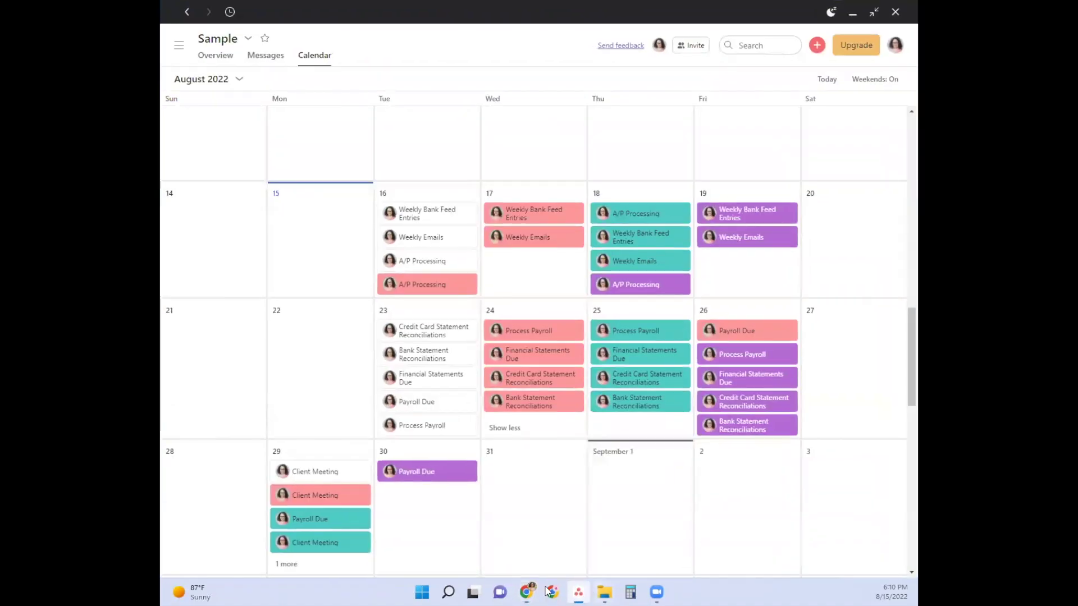
mouse_move(535, 592)
click(587, 505)
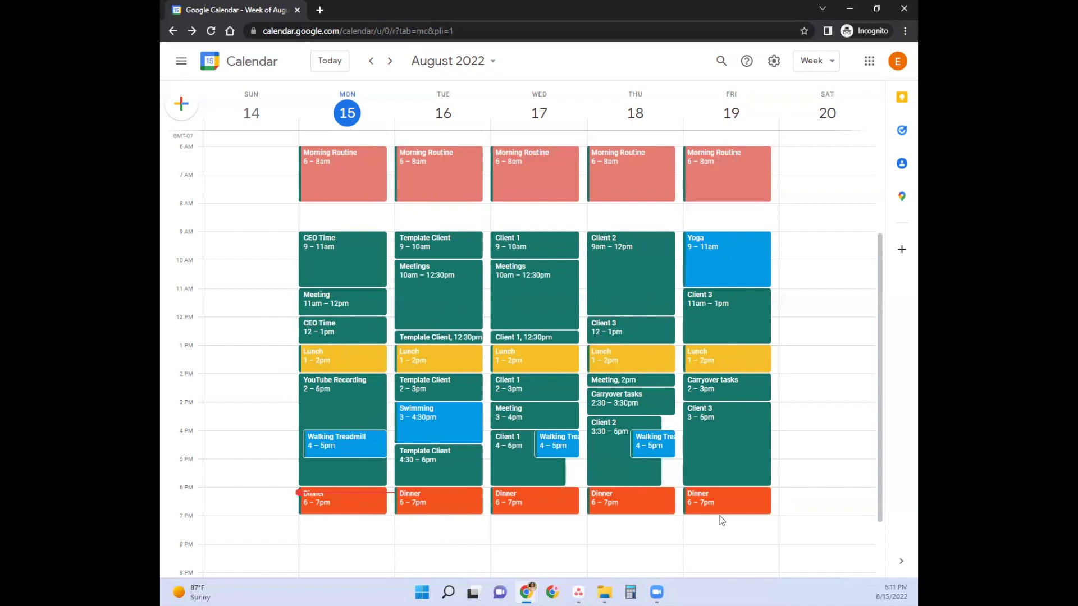
click(576, 593)
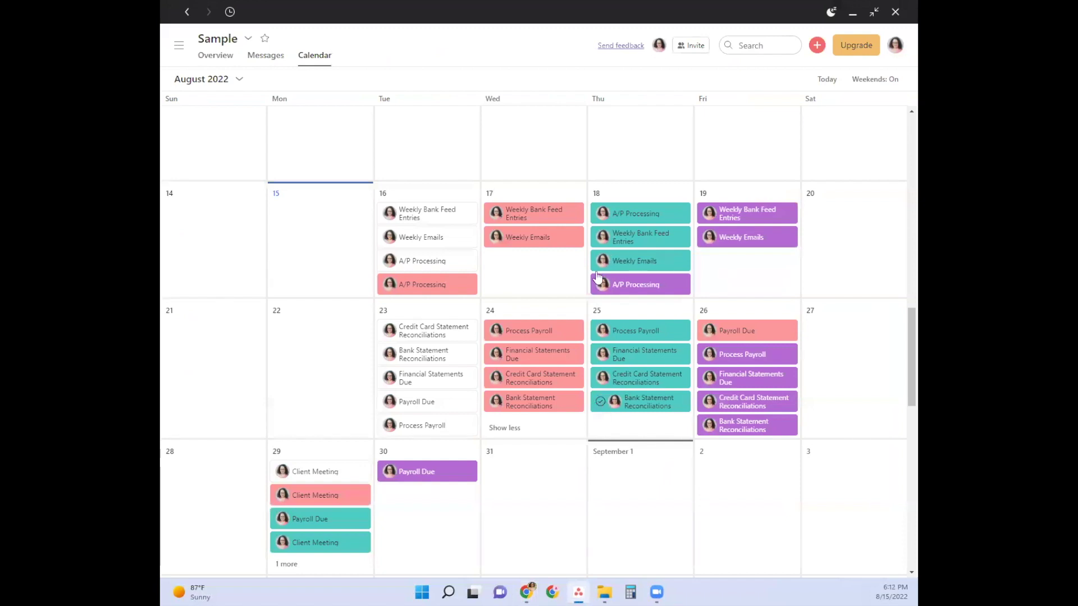
In Asana, open Client 1's Weekly Bank Feed Entries and set Client 1's August 24 Process Payroll to repeat every 2 weeks on Wednesday.
click(532, 221)
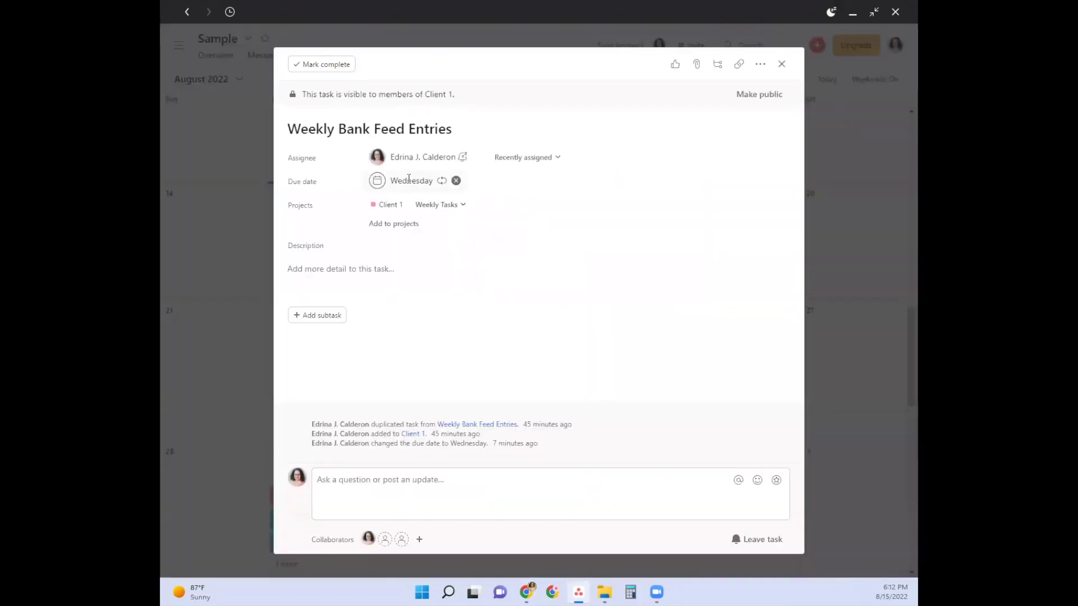
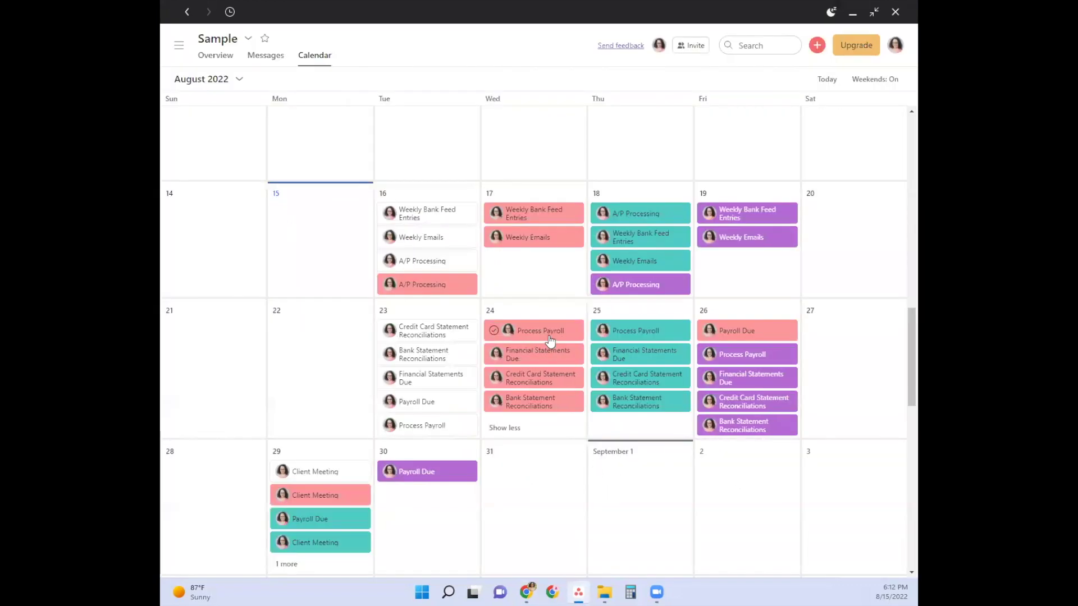
click(550, 336)
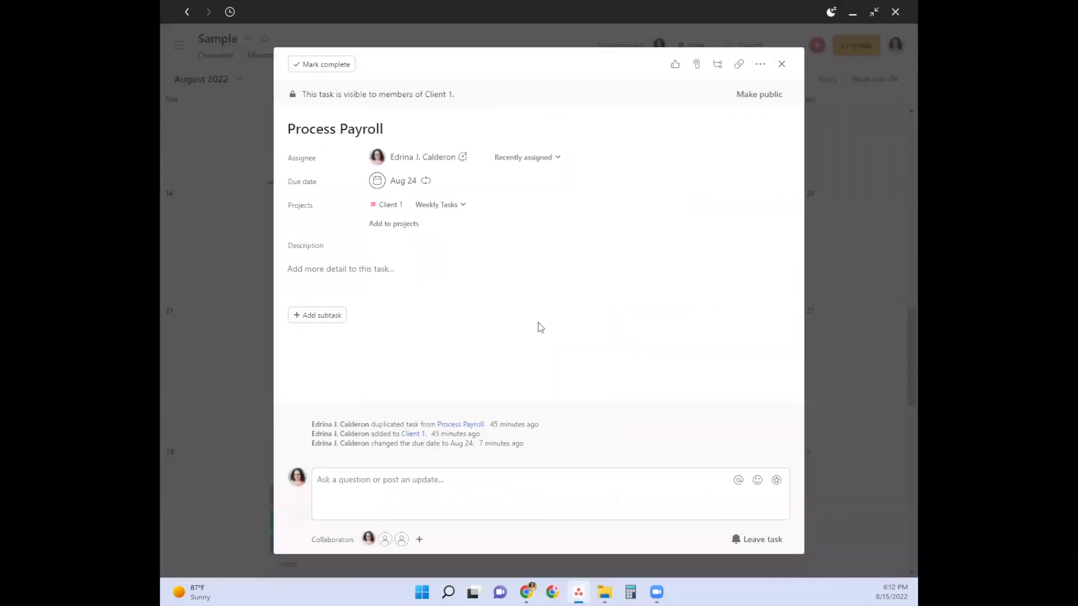
click(405, 181)
click(445, 360)
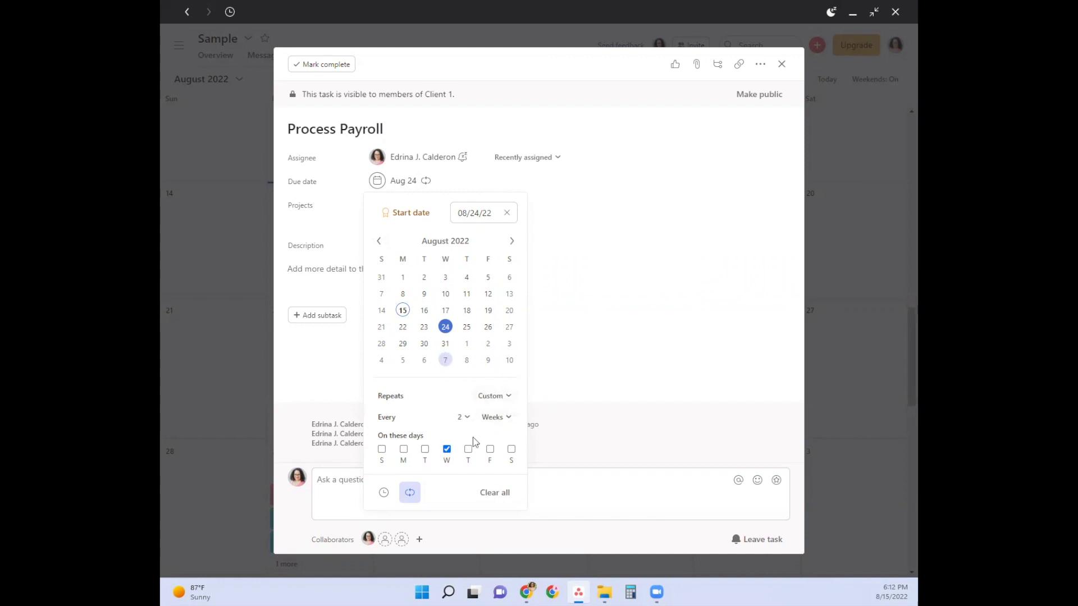
click(588, 251)
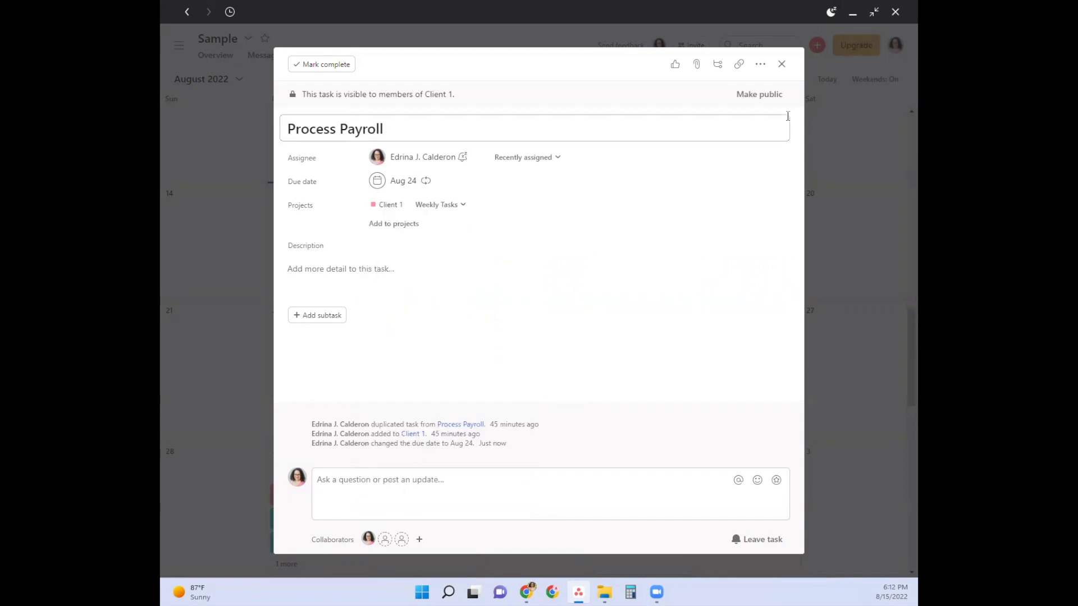
click(782, 64)
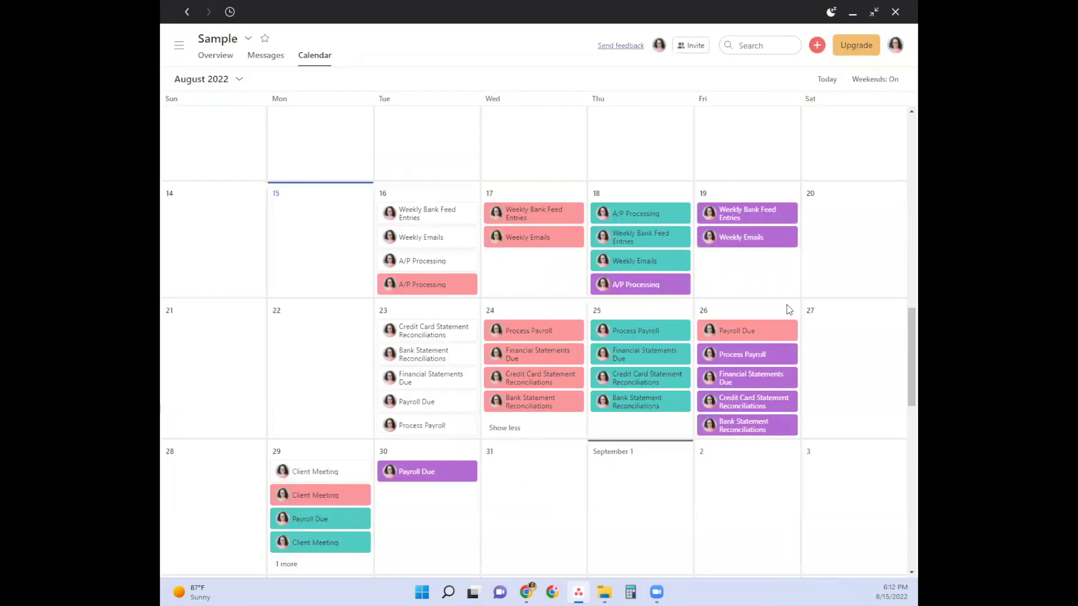
Check the due date and repeat settings of Client 2's A/P Processing task on August 18.
click(643, 214)
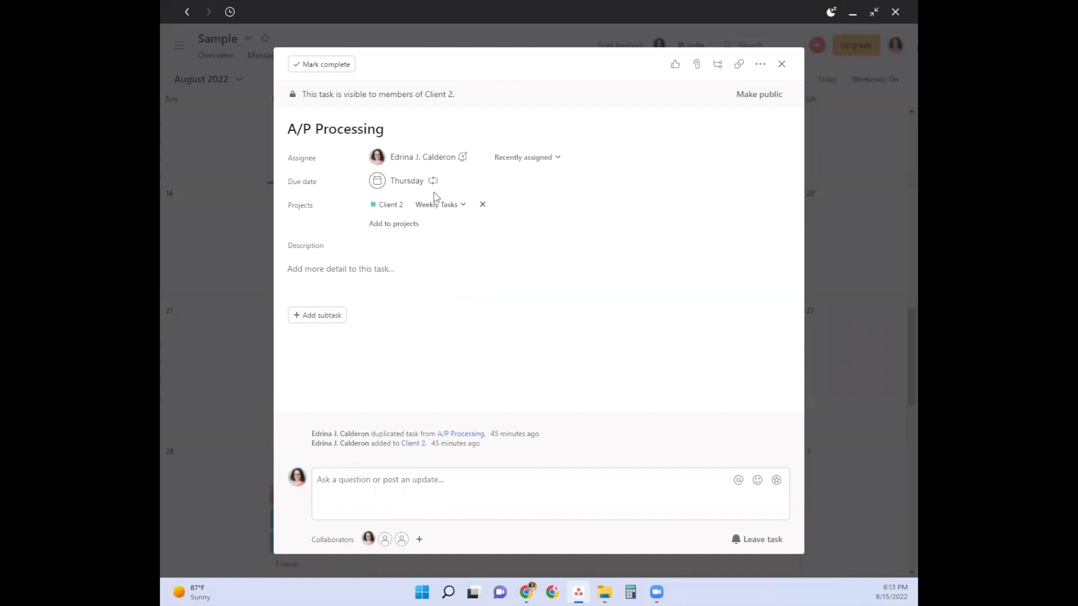
click(399, 181)
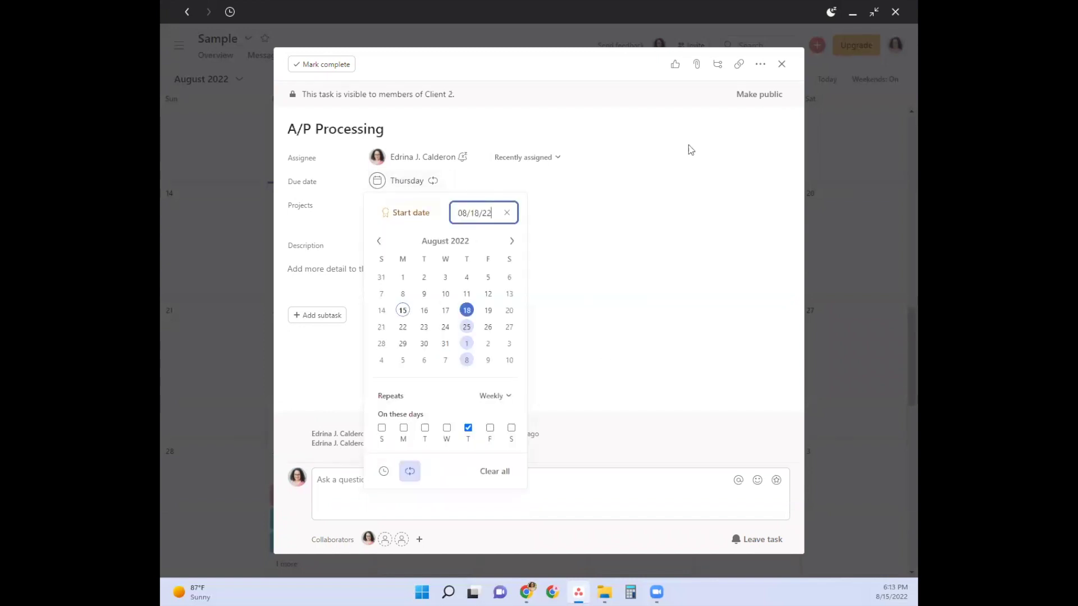
click(783, 66)
Set Client 2's August 18 Weekly Bank Feed Entries task to repeat weekly on Thursday only.
click(649, 240)
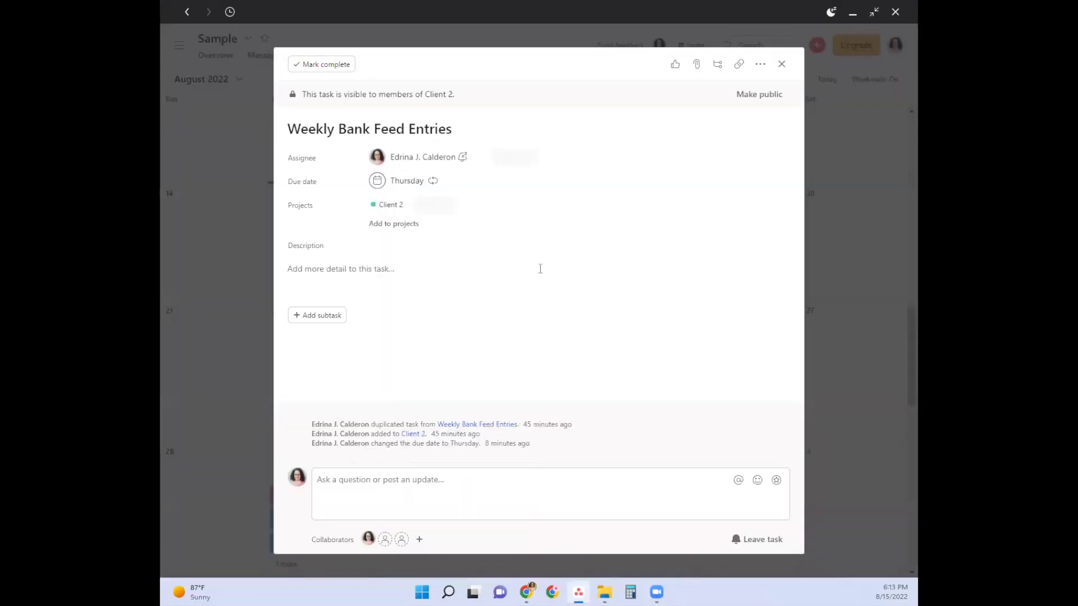
click(421, 180)
click(468, 428)
click(425, 428)
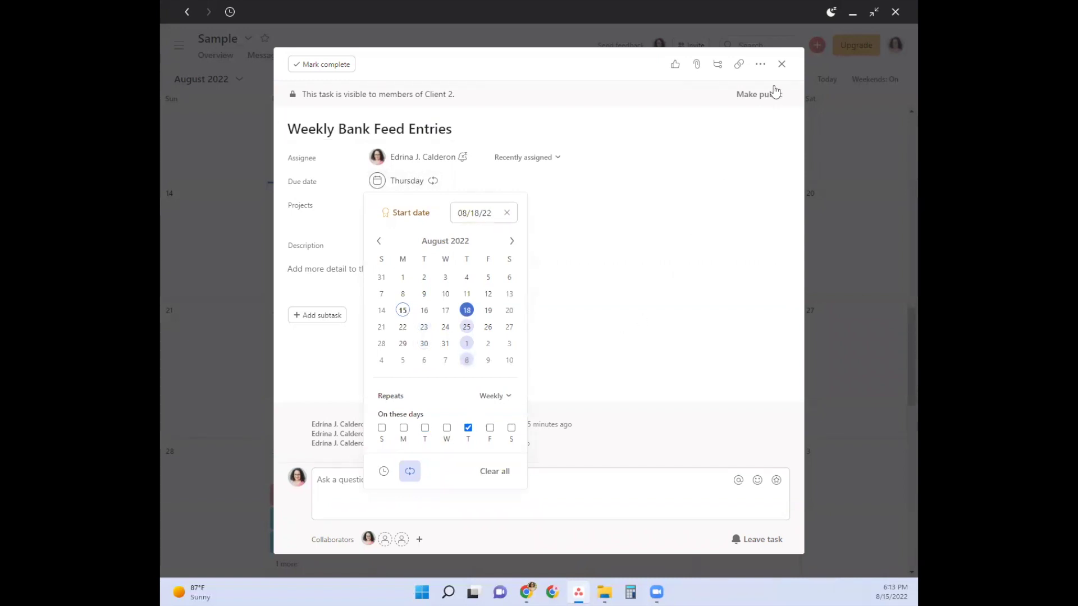
click(781, 64)
click(781, 64)
View the repeat settings of Client 2's Weekly Emails task on August 18.
click(642, 269)
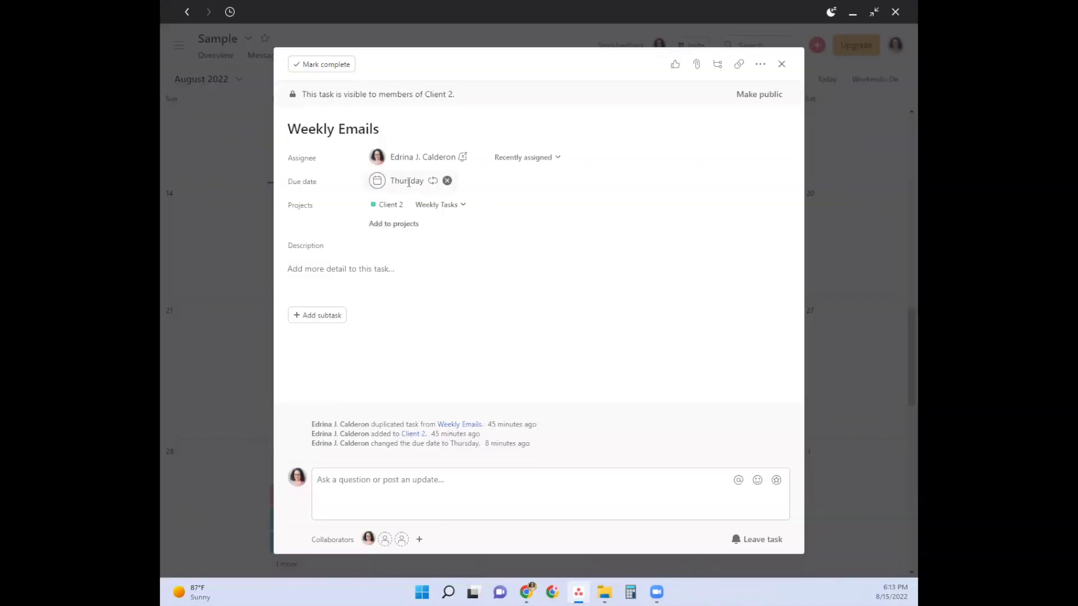
click(407, 180)
click(781, 65)
click(781, 65)
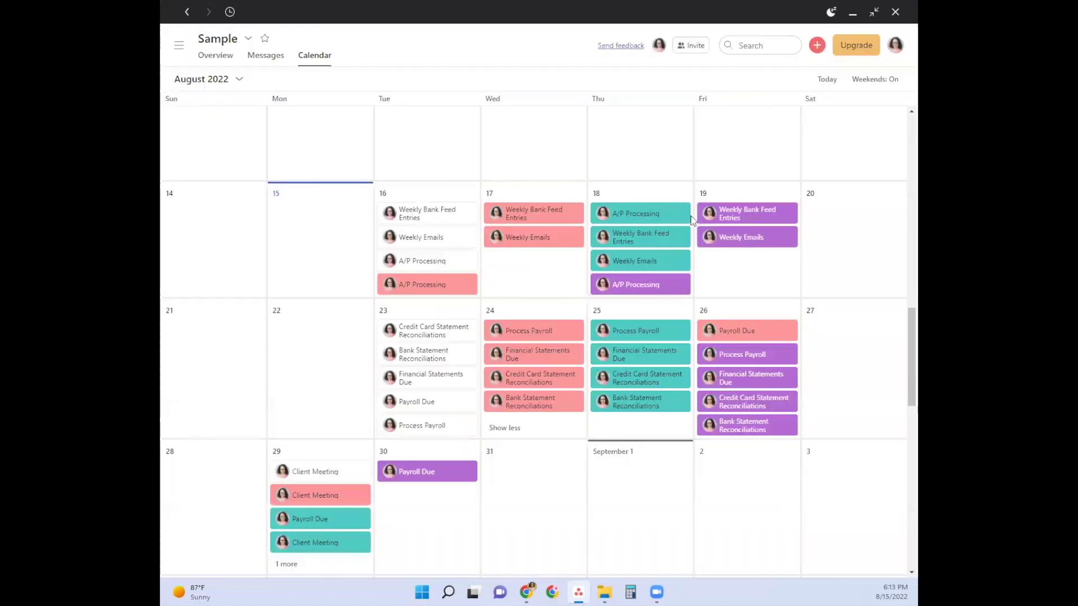
Change the weekly repeat days of Client 3's August 19 Weekly Bank Feed Entries task to Friday.
click(727, 212)
click(401, 180)
click(469, 428)
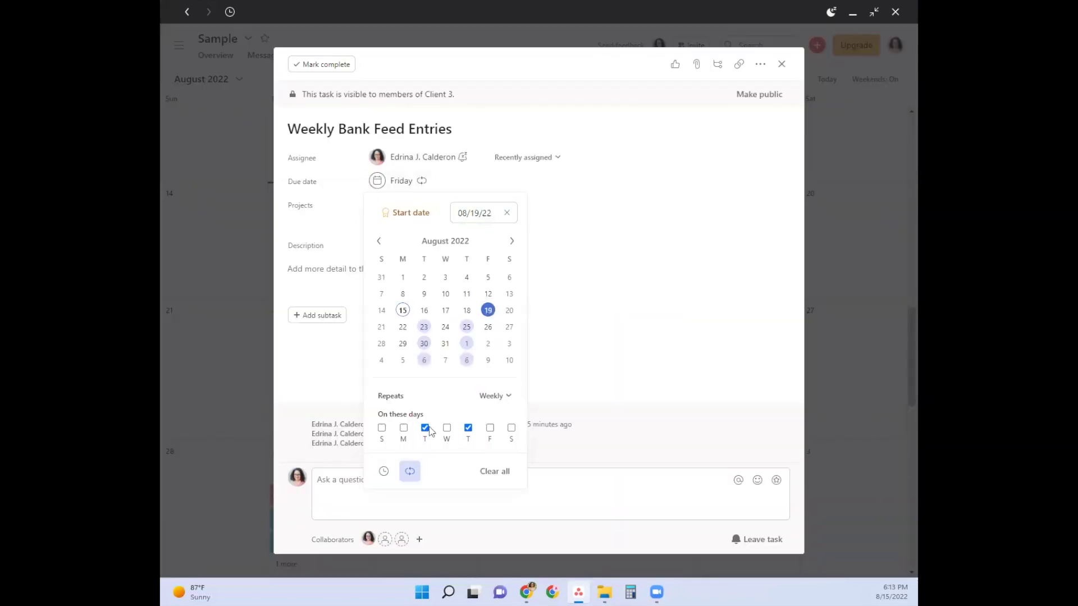
click(425, 428)
click(781, 65)
click(781, 65)
click(730, 213)
click(417, 185)
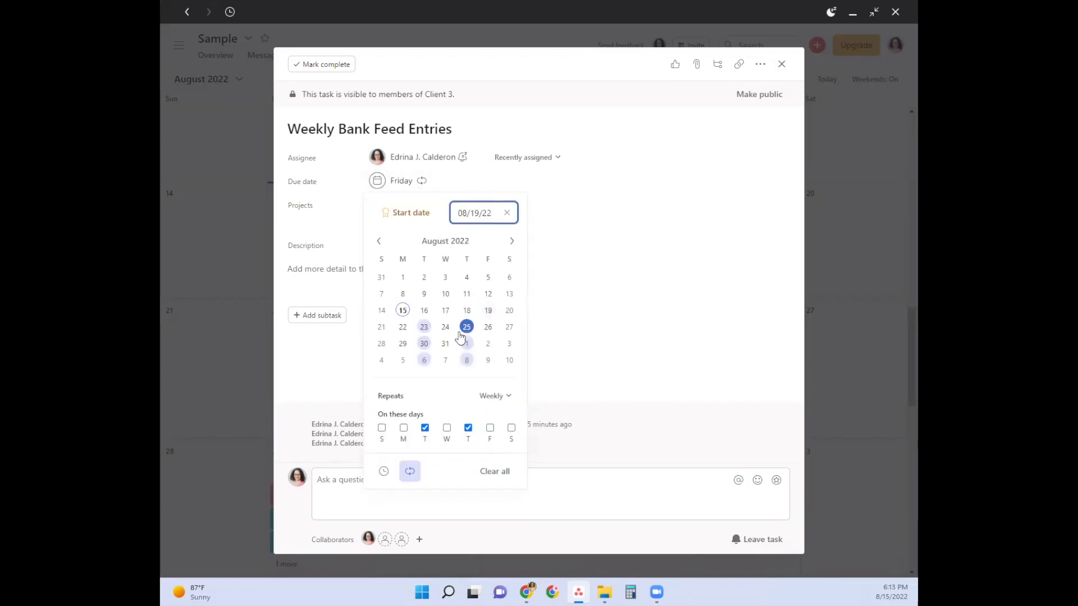
click(781, 65)
click(781, 64)
click(730, 213)
click(400, 180)
click(488, 428)
click(781, 64)
click(781, 65)
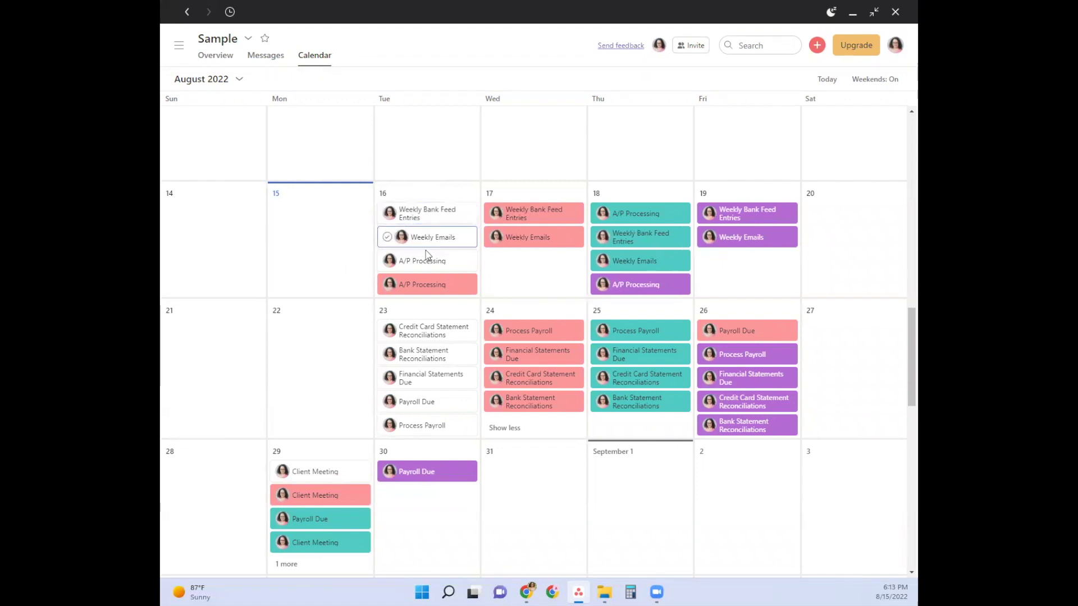
Mark Client 1's August 16–17 tasks complete and set its next A/P Processing task to August 23, repeating weekly on Tuesday.
click(387, 286)
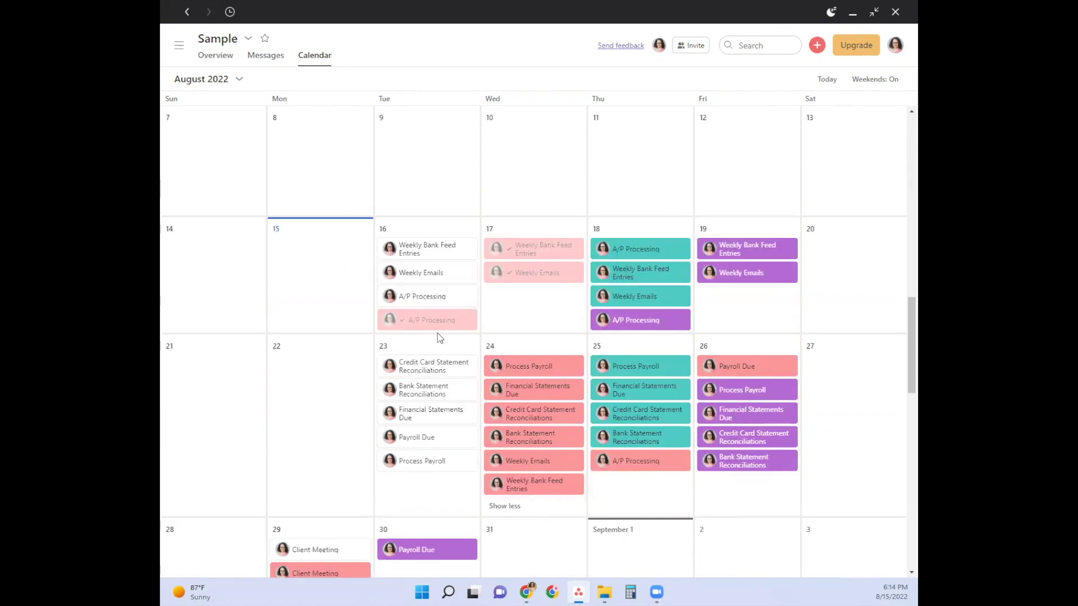
click(640, 461)
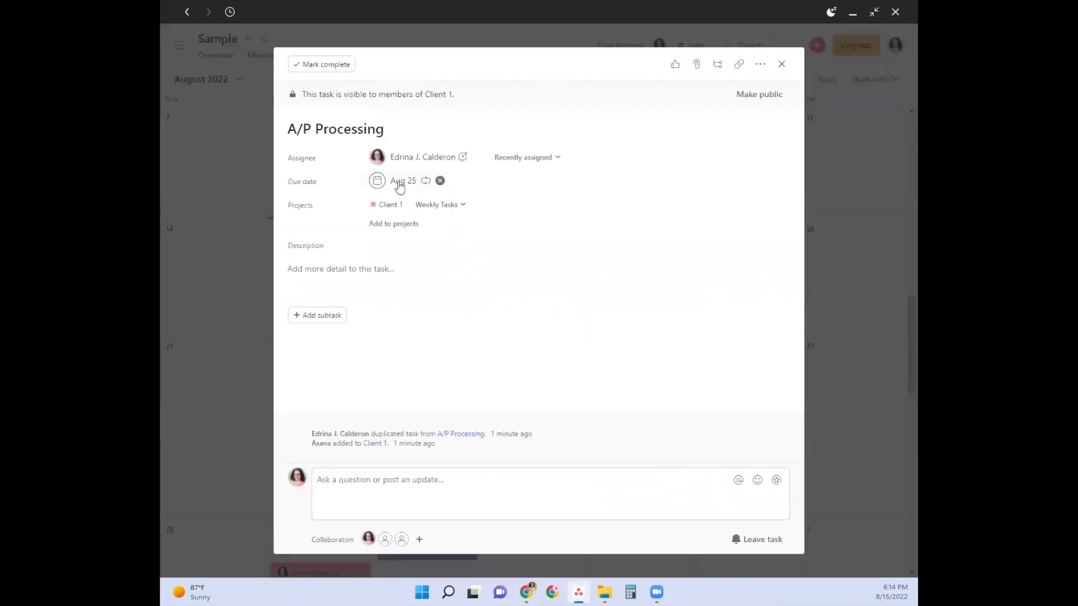
click(399, 183)
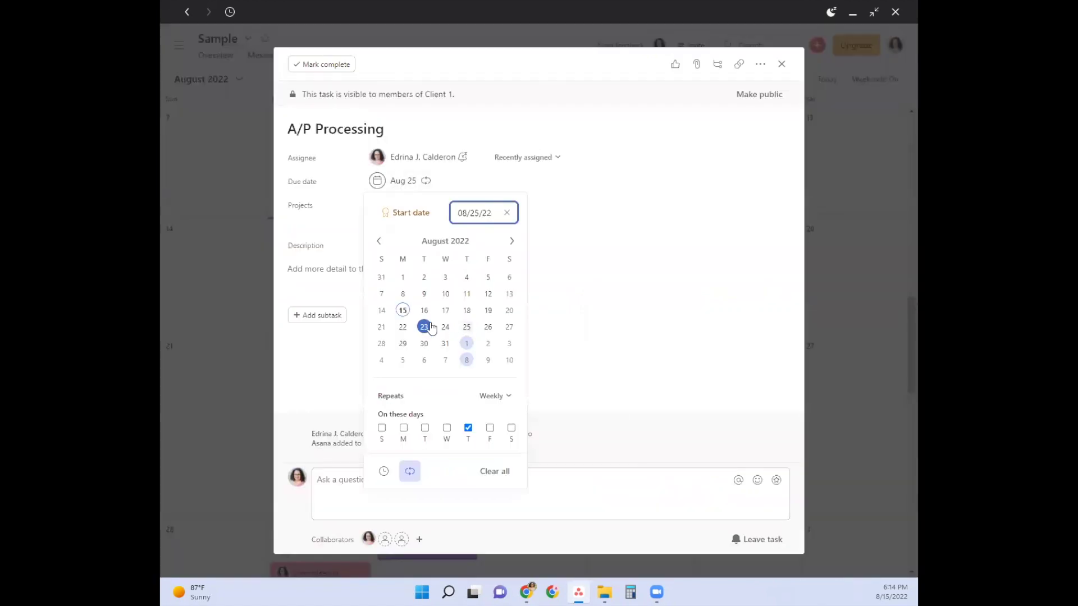
click(425, 428)
click(469, 428)
key(Escape)
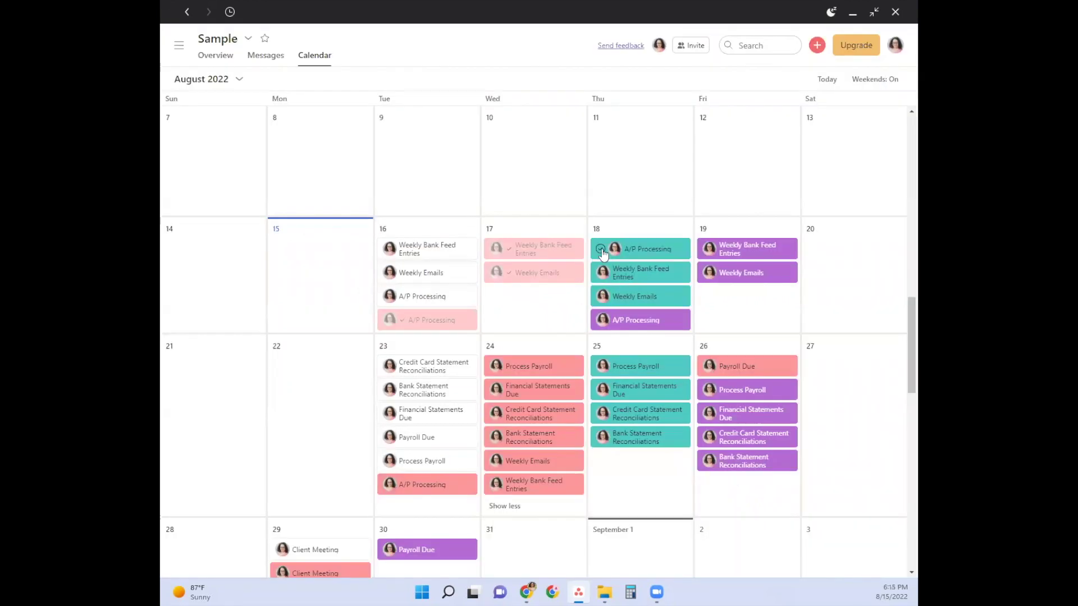
Mark Client 2's three August 18 tasks and Client 3's August 18 A/P Processing task complete.
click(601, 249)
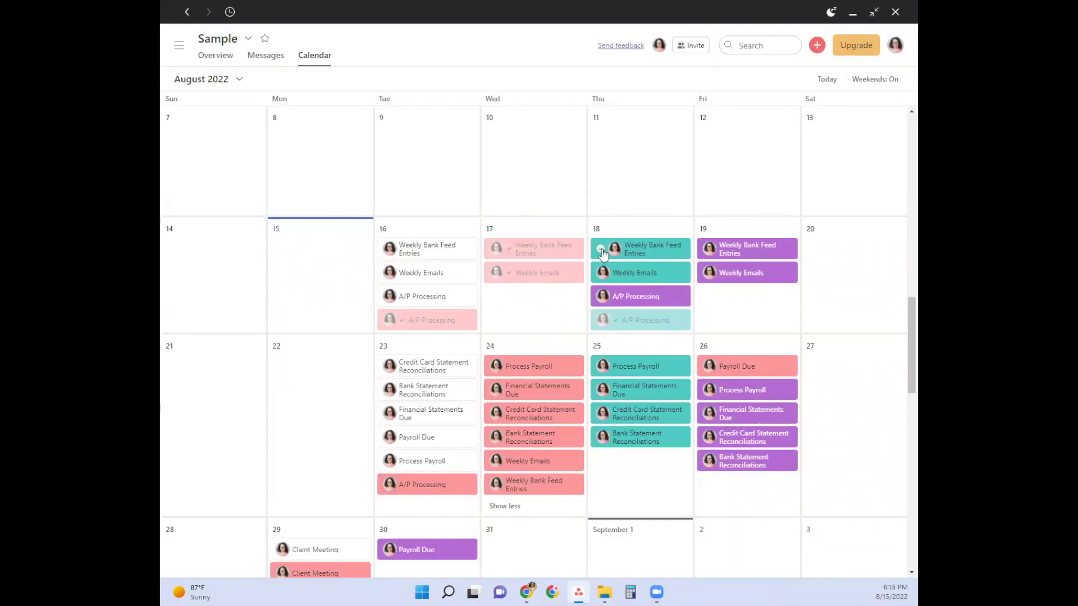
click(601, 249)
click(601, 249)
click(601, 249)
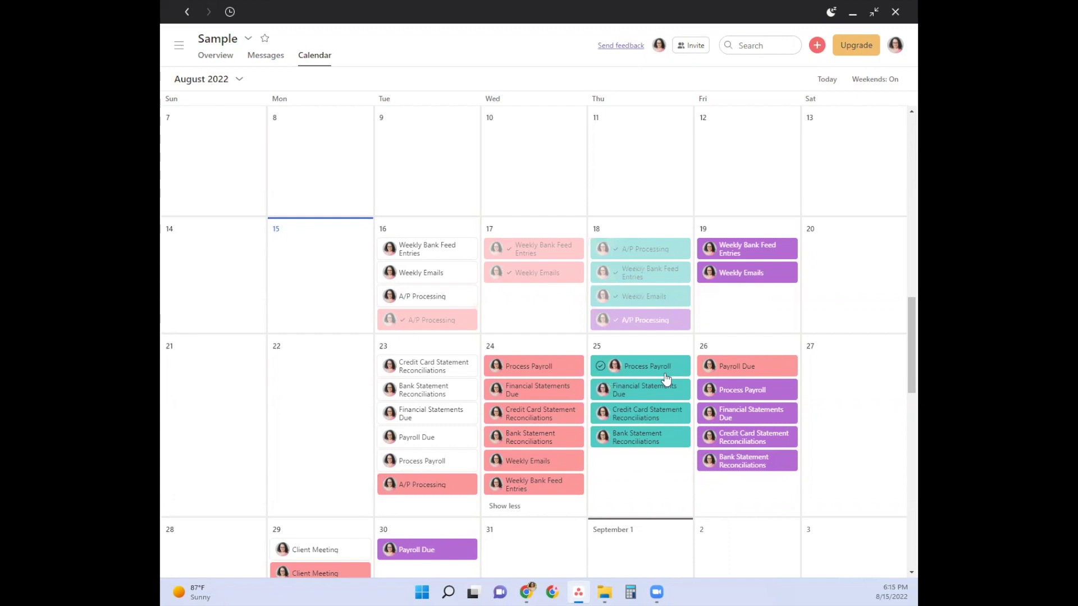
In Google Calendar, delete Thursday, August 18's two Client 2 events, the Client 3 event and the Carryover tasks event.
key(alt+Tab)
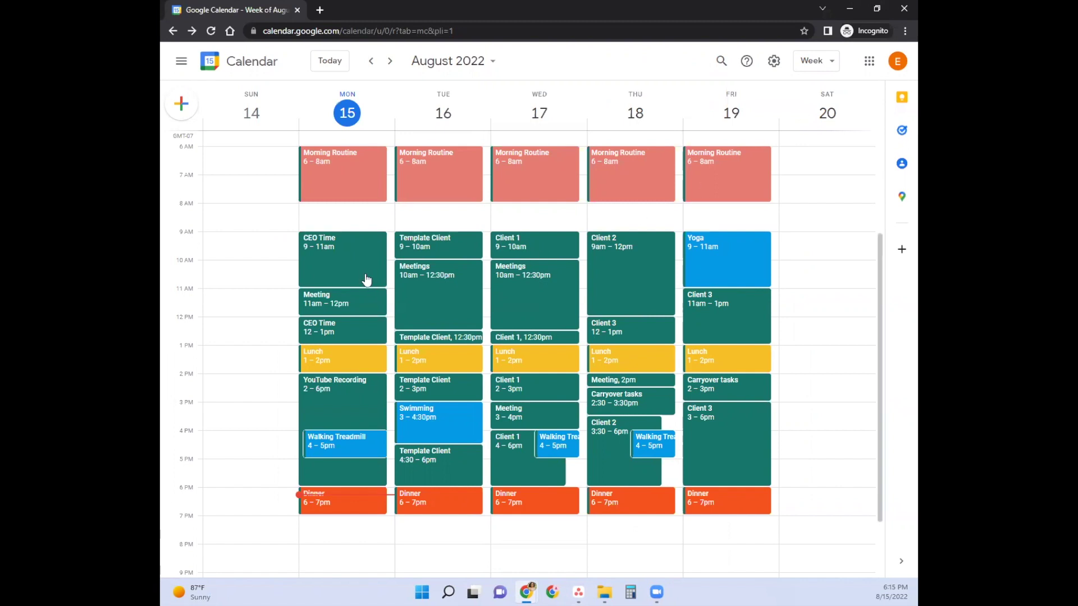
click(645, 272)
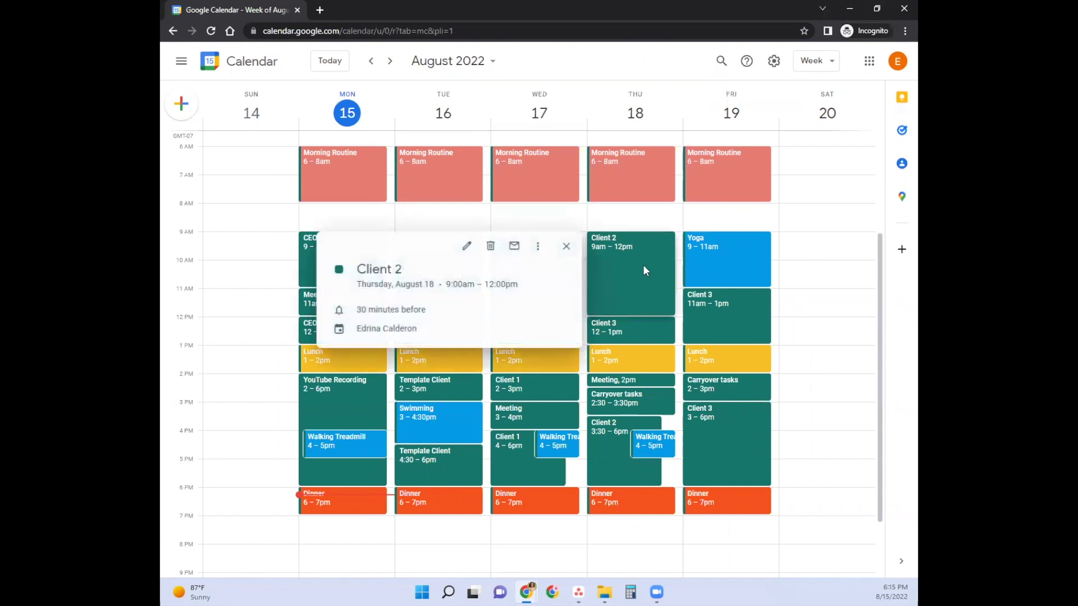
key(Delete)
click(633, 329)
key(Delete)
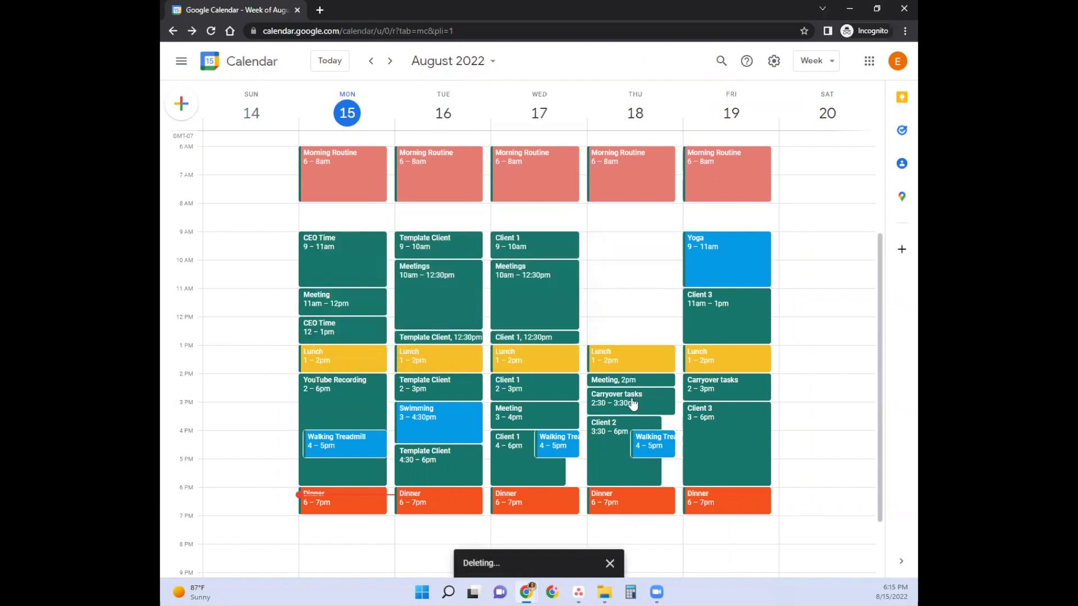
click(640, 402)
key(Delete)
click(616, 443)
key(Delete)
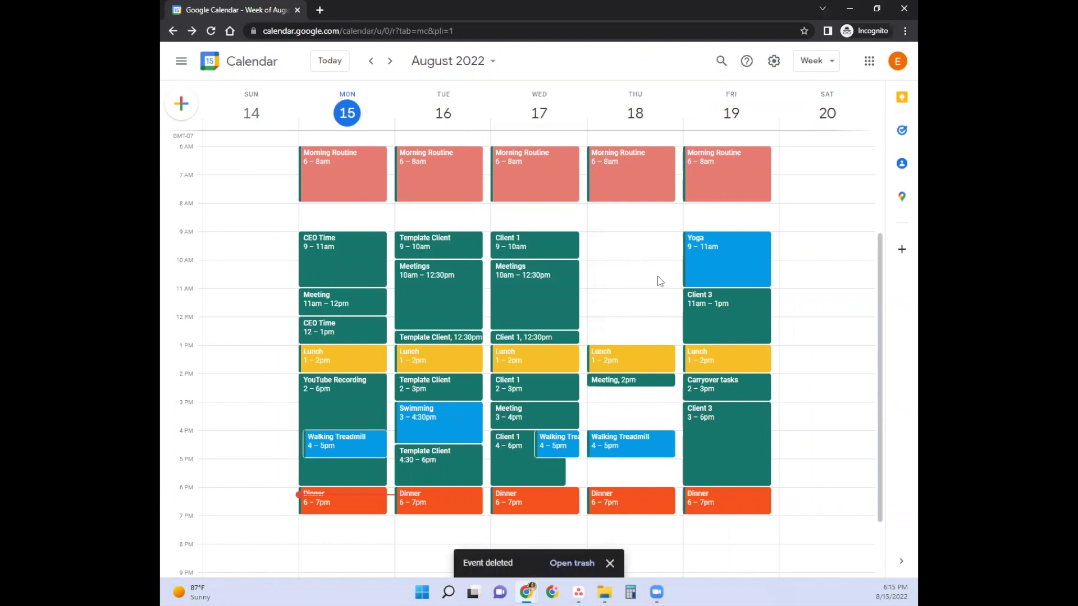
click(849, 8)
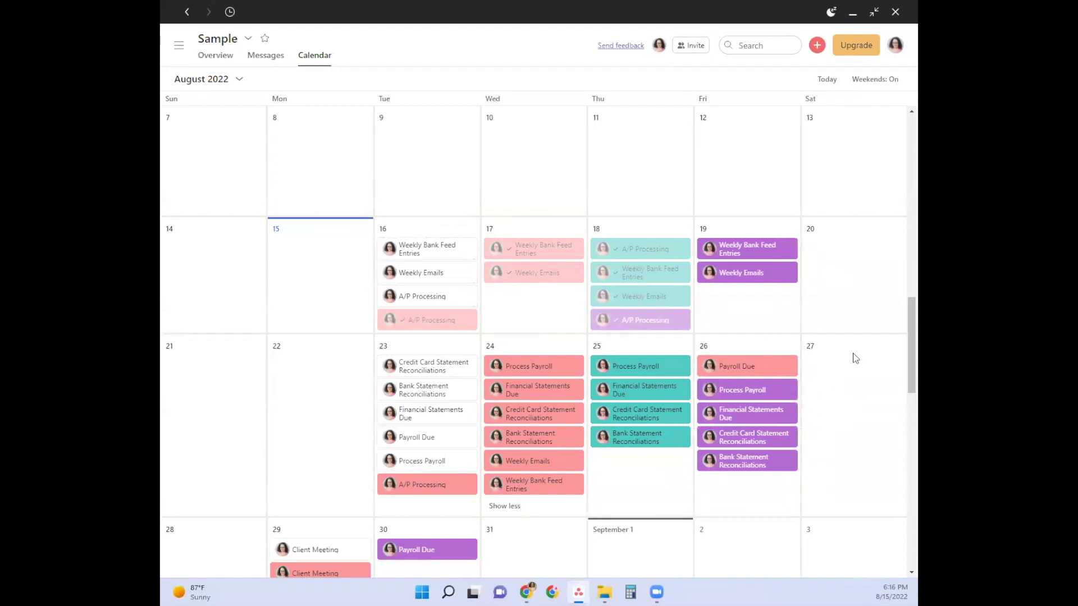
click(849, 19)
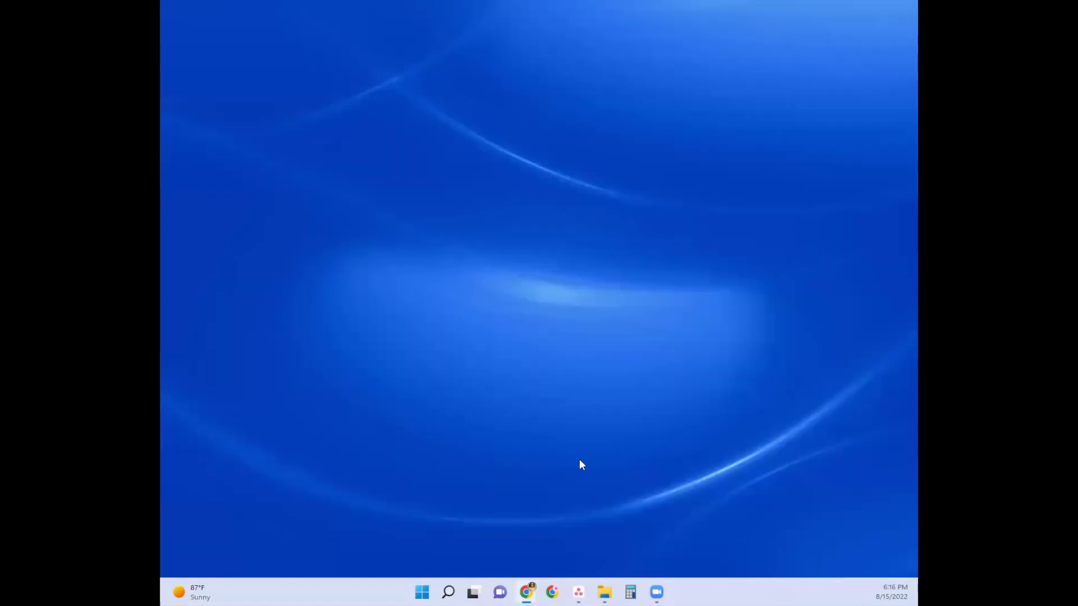
key(alt+Tab)
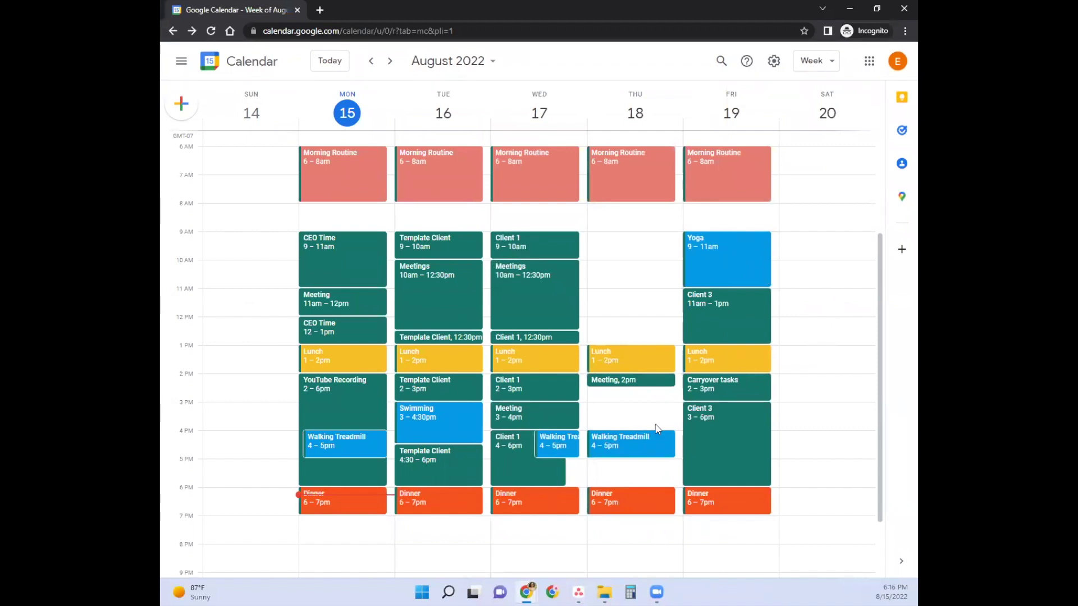
click(578, 593)
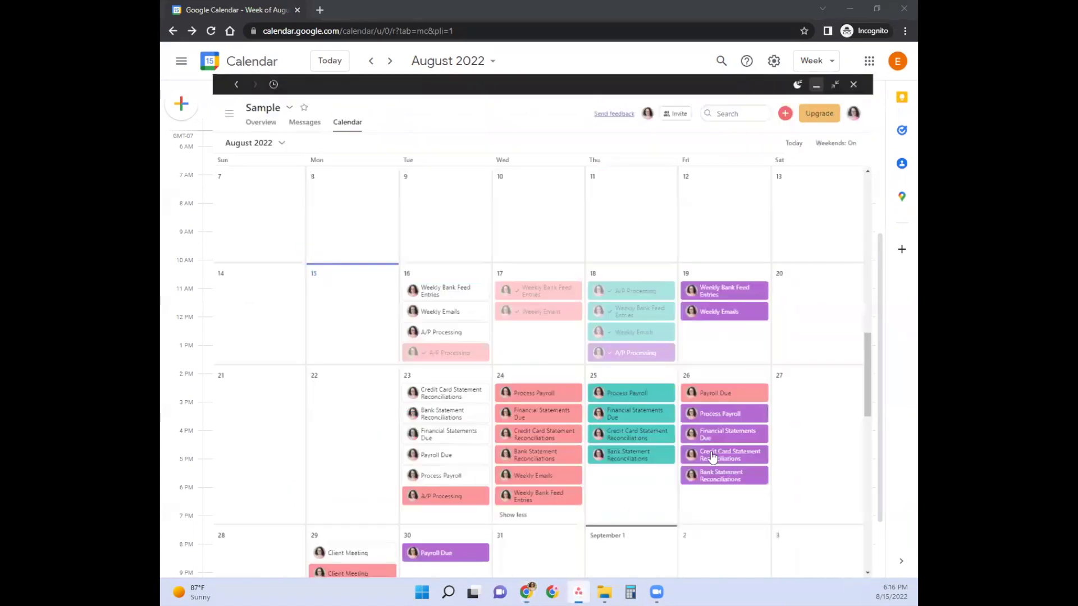